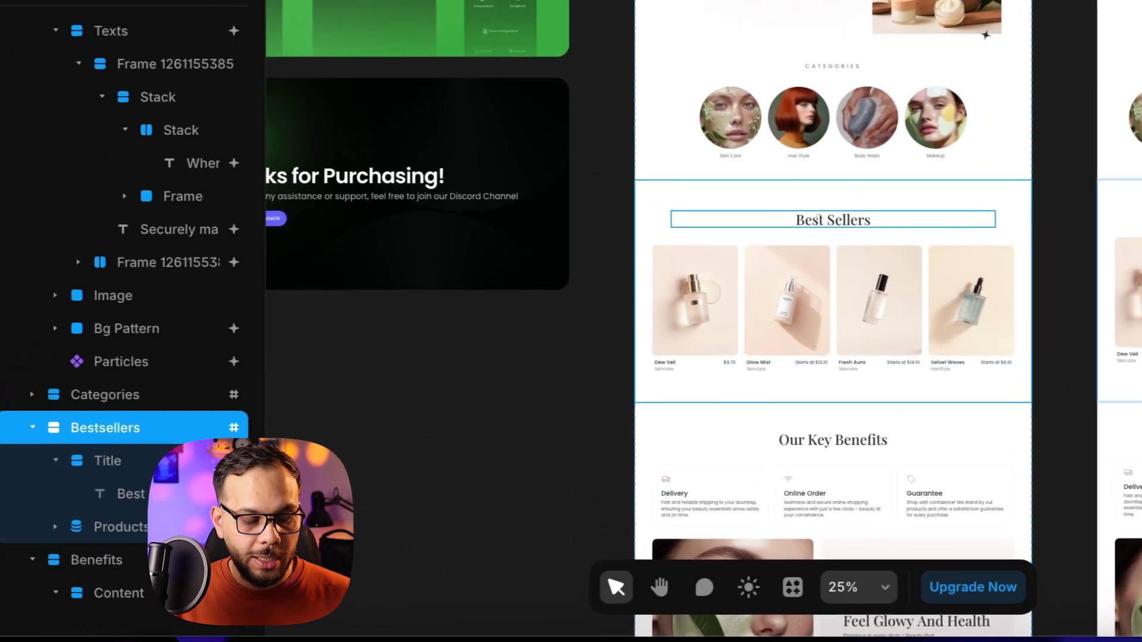
- Select the Best Sellers title layer in the Bestsellers section
click(187, 469)
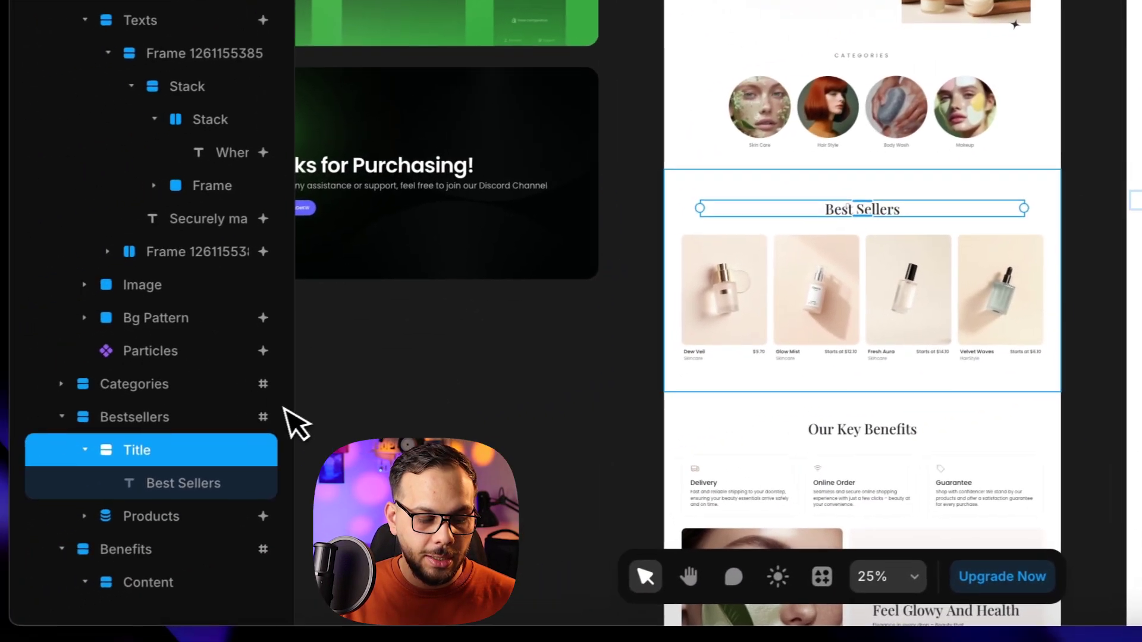
- Add a Scroll Animation effect to the Best Sellers title
click(198, 416)
click(159, 452)
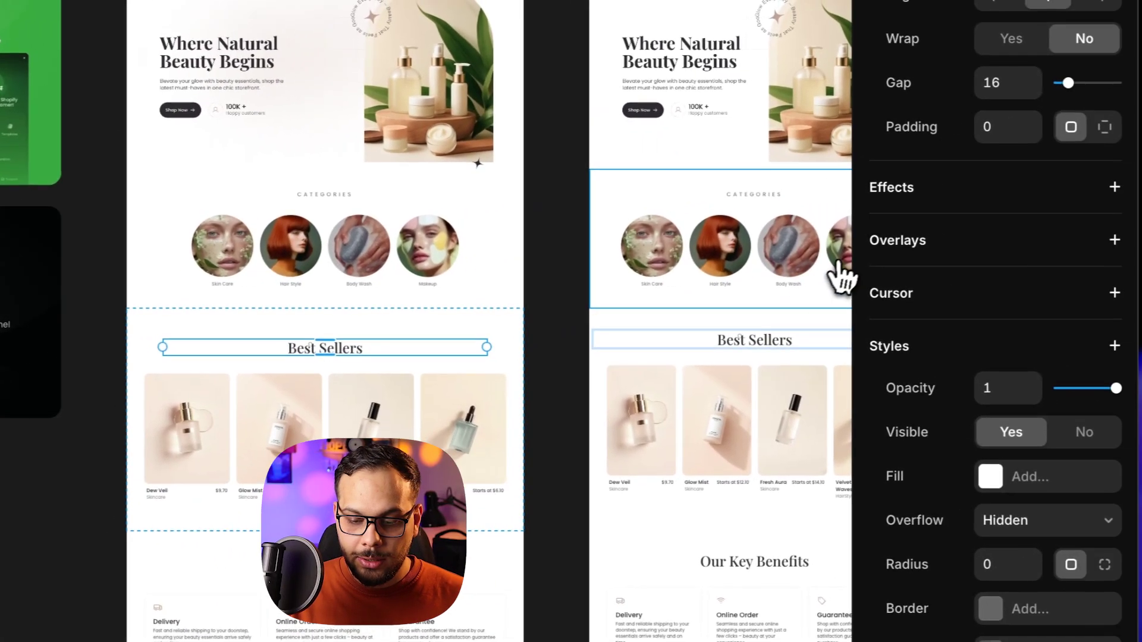
click(922, 195)
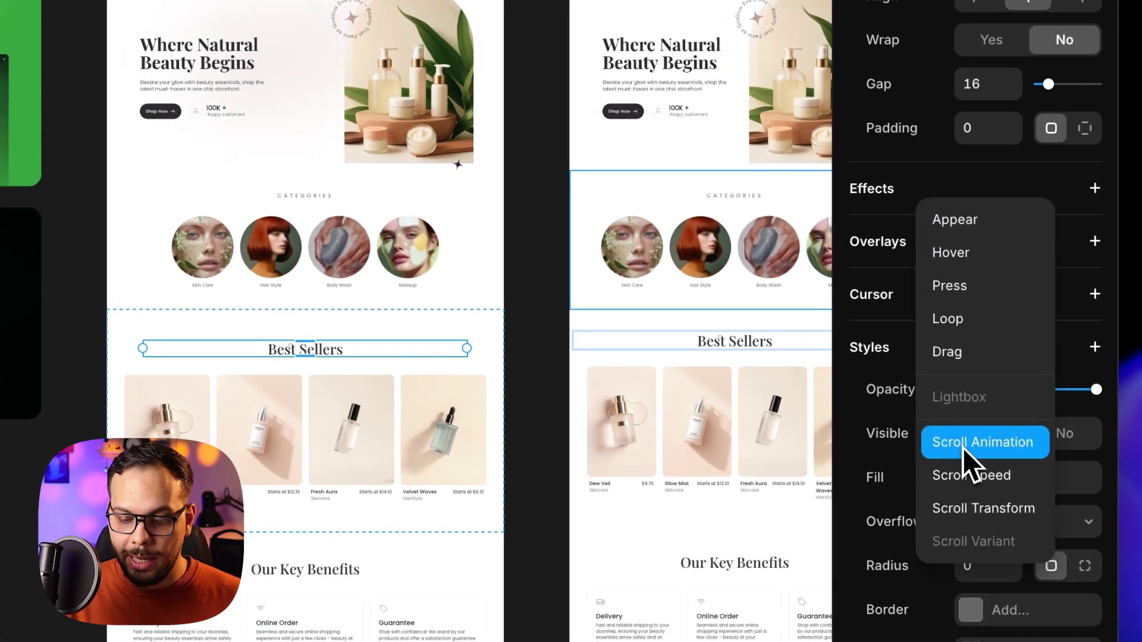
click(982, 444)
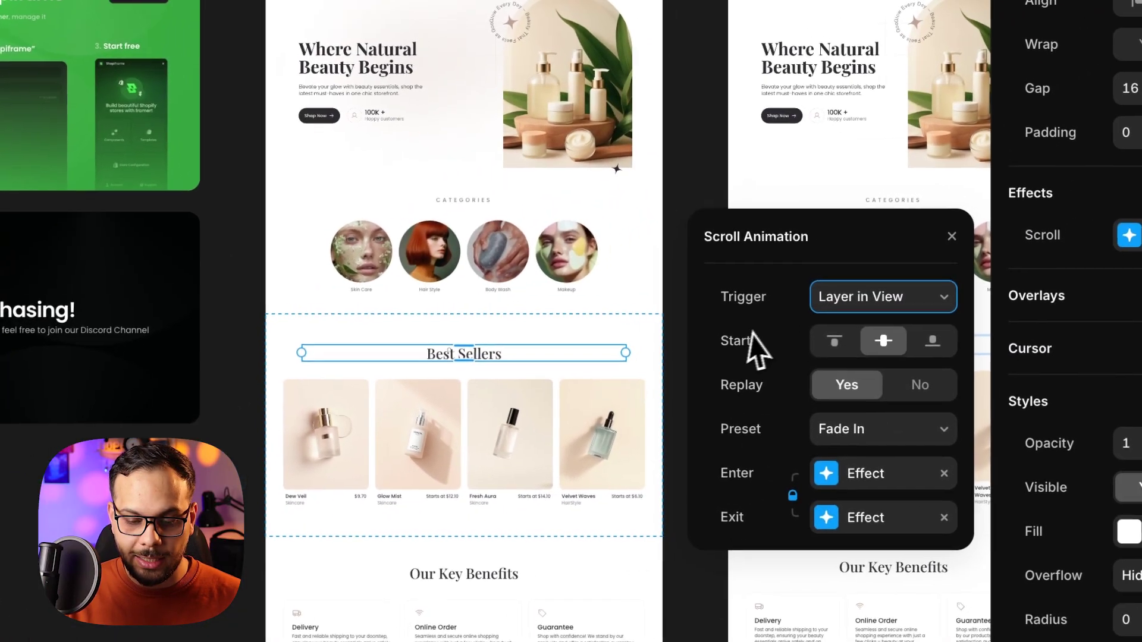
- Try Section in View on #bestsellers as the trigger, then revert to Layer in View
click(879, 300)
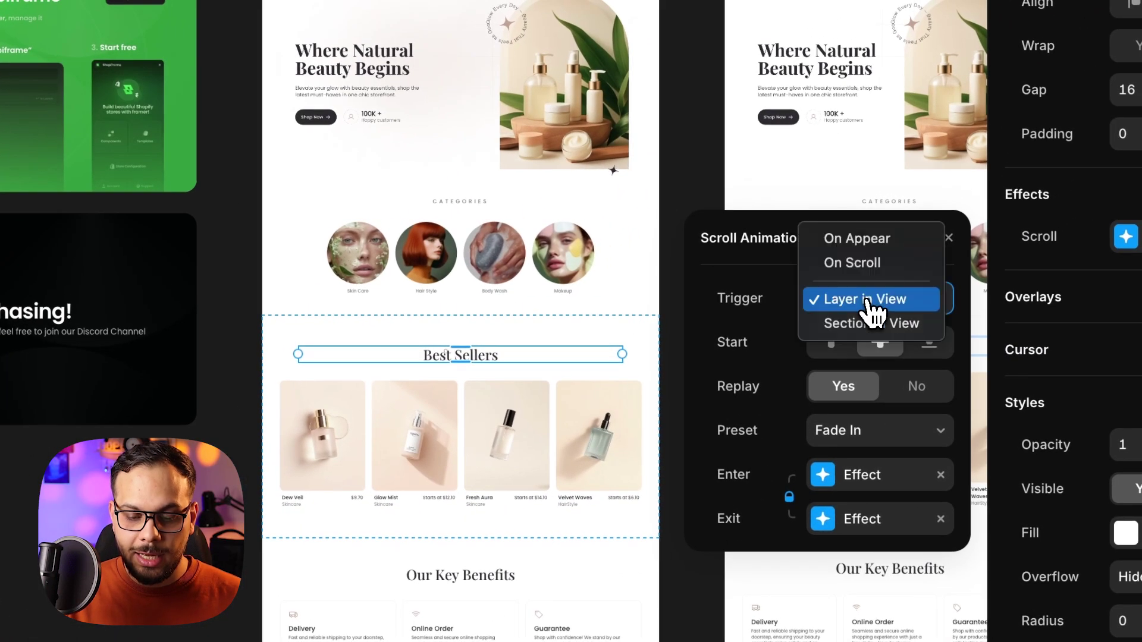
click(877, 327)
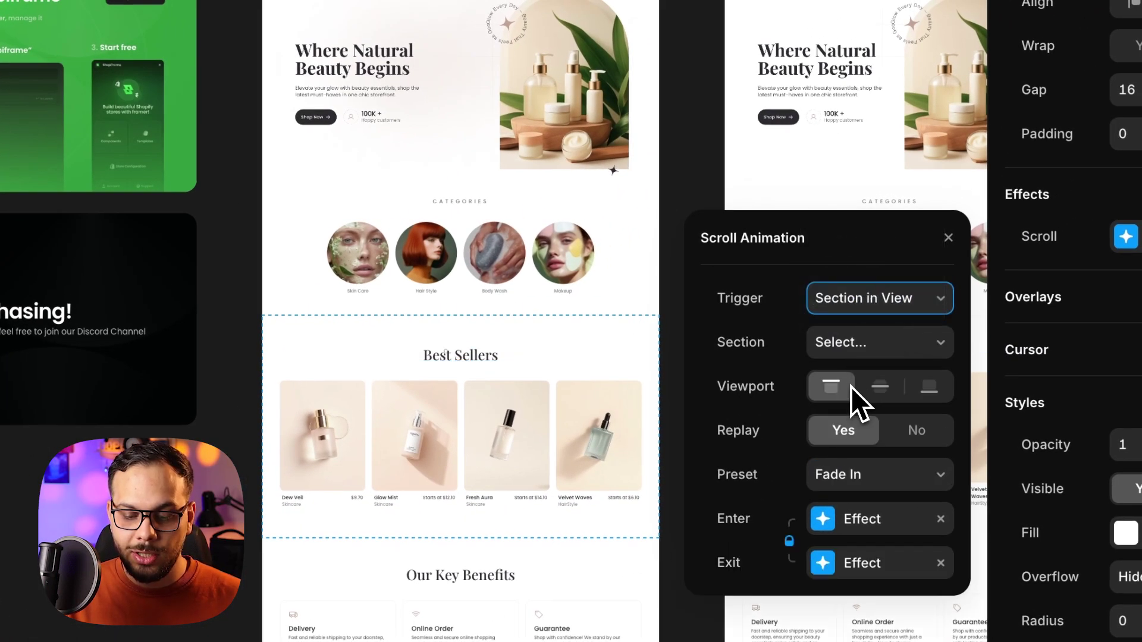
click(862, 348)
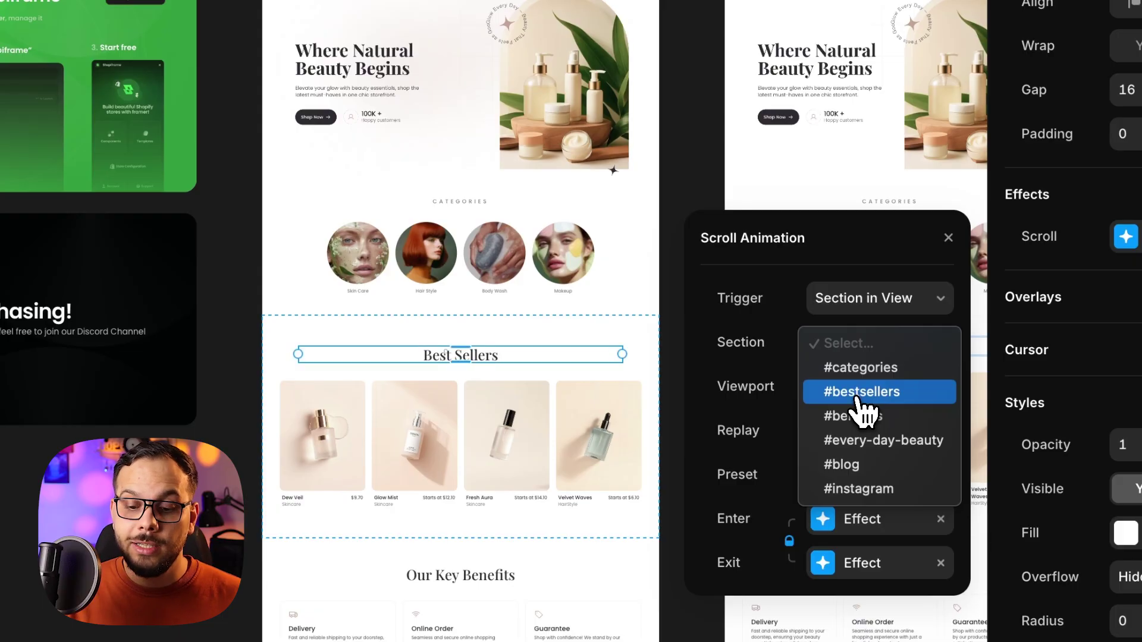
click(858, 395)
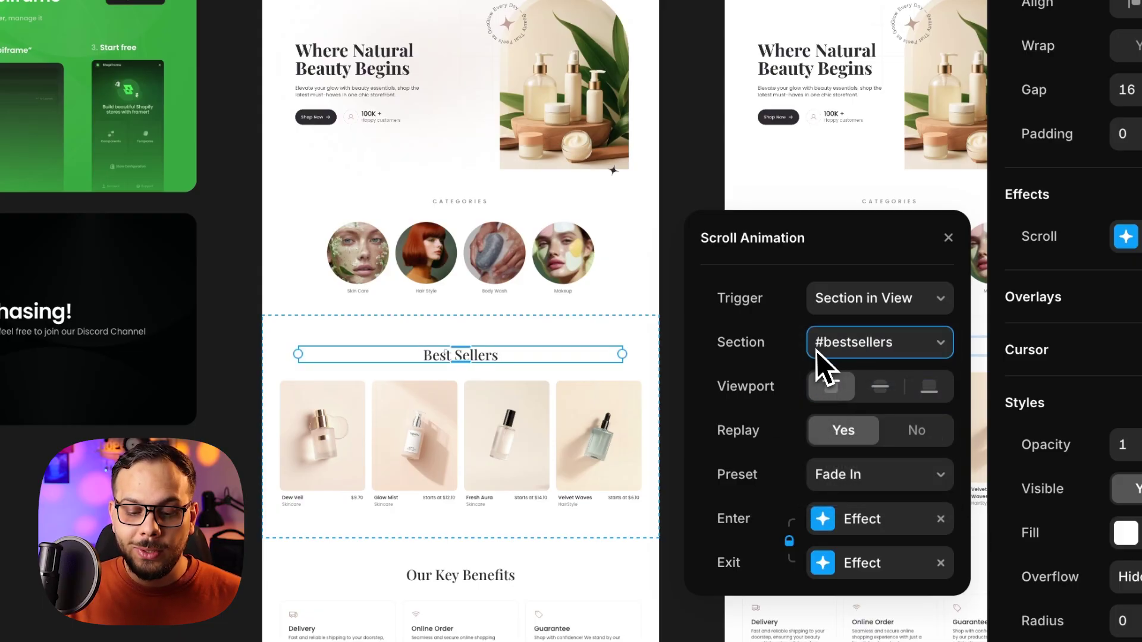
click(862, 299)
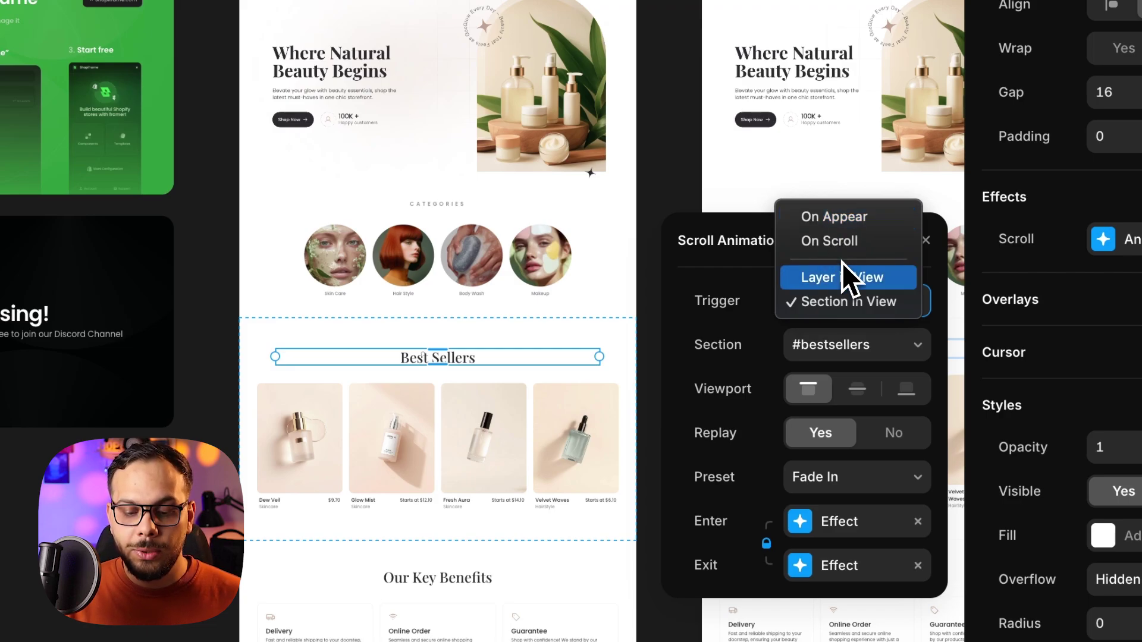
click(856, 278)
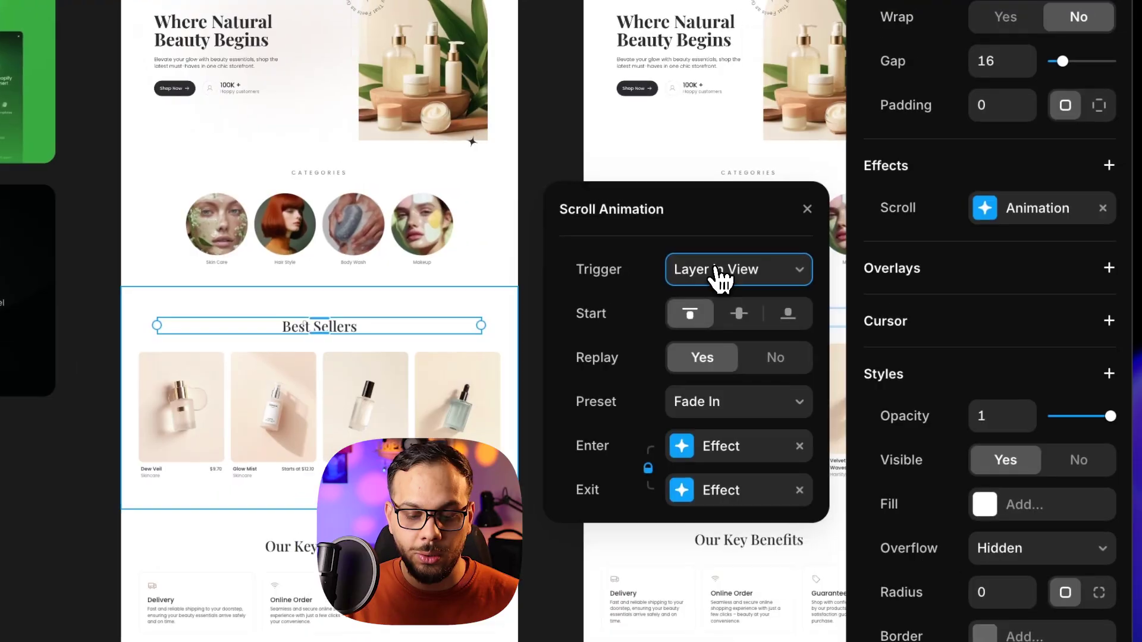
click(722, 272)
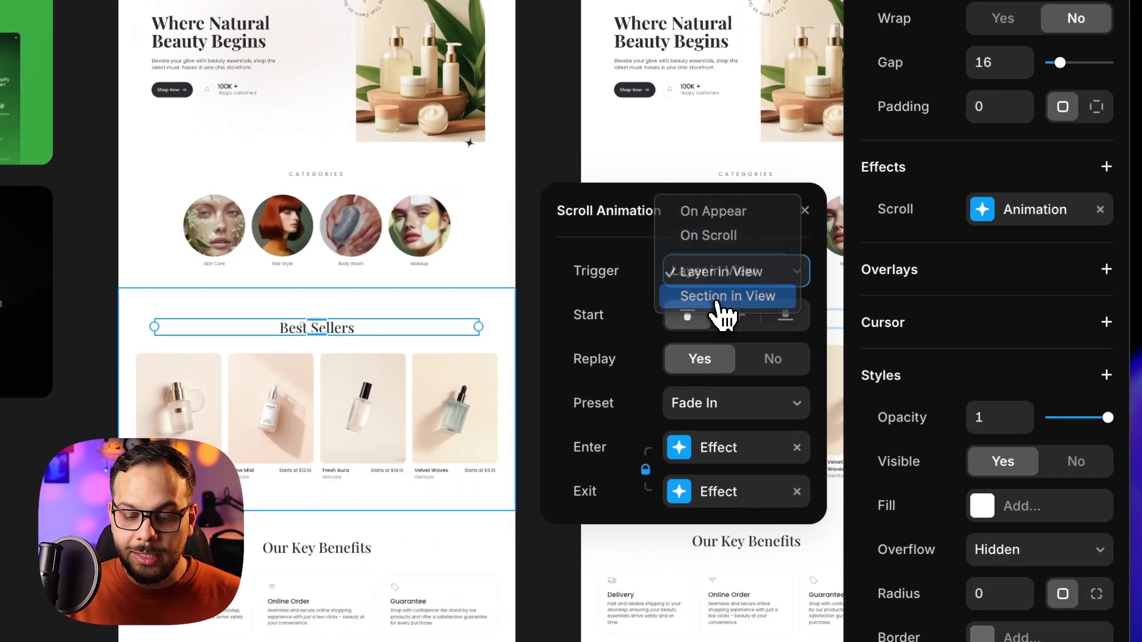
- Set the title animation's trigger to Section in View with #bestsellers as the section
click(719, 298)
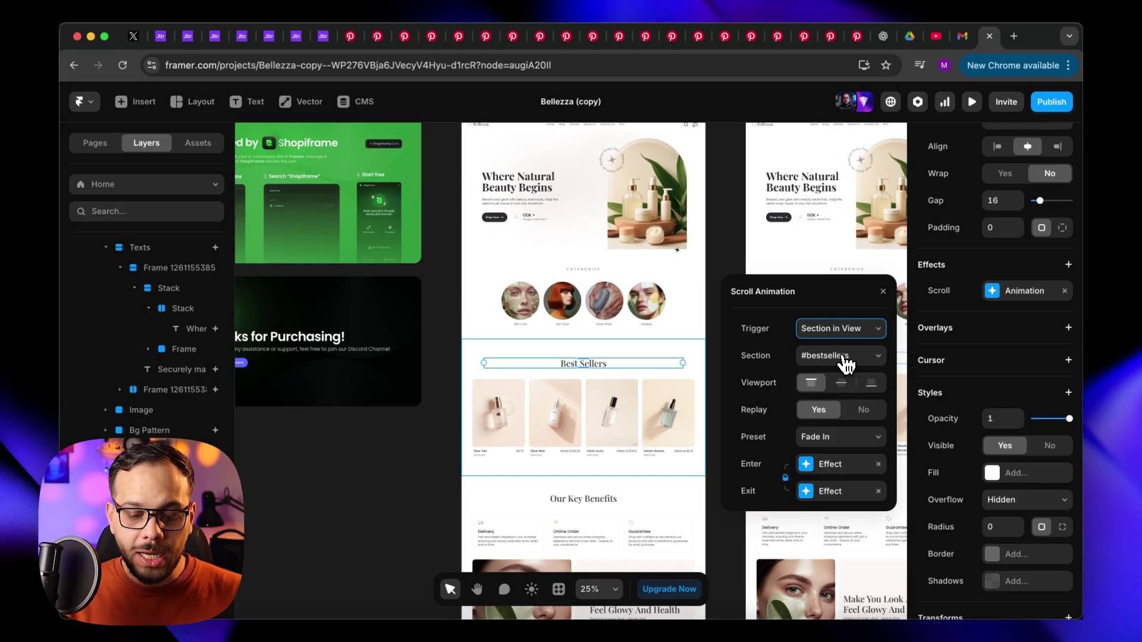
click(844, 359)
click(840, 356)
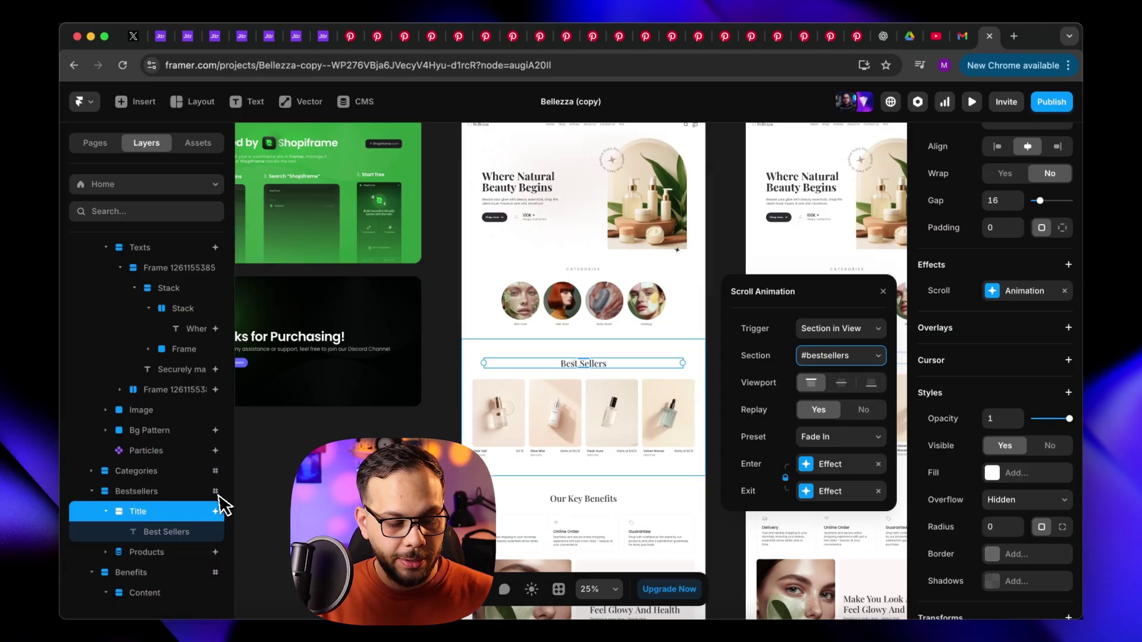
- Set the animation's viewport start to the middle option and close the settings
click(201, 493)
click(205, 515)
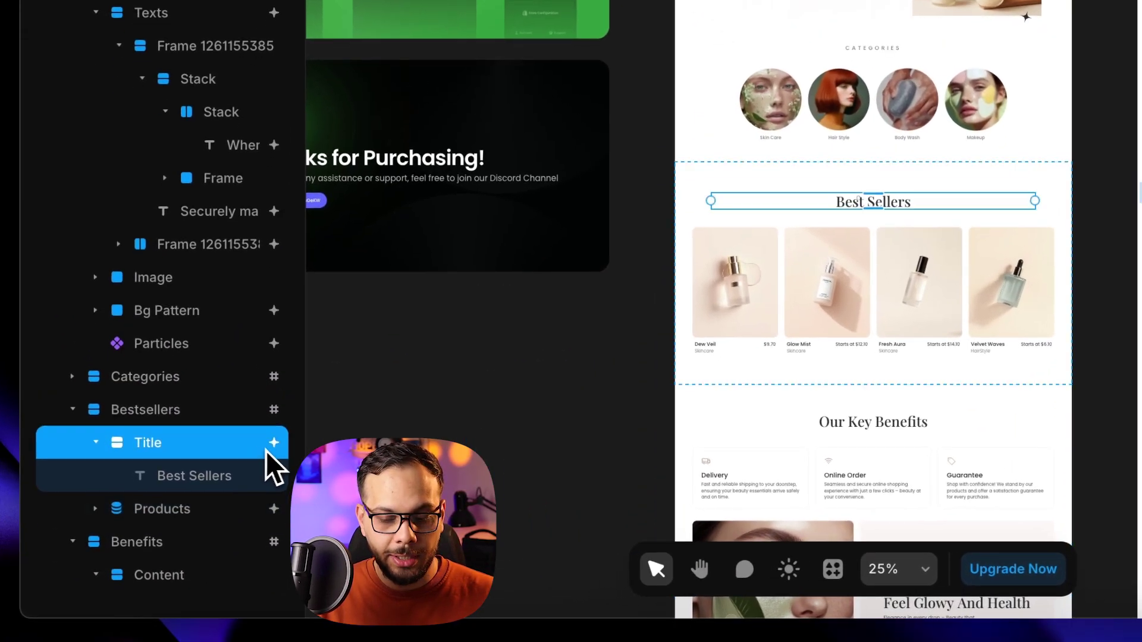
click(1028, 192)
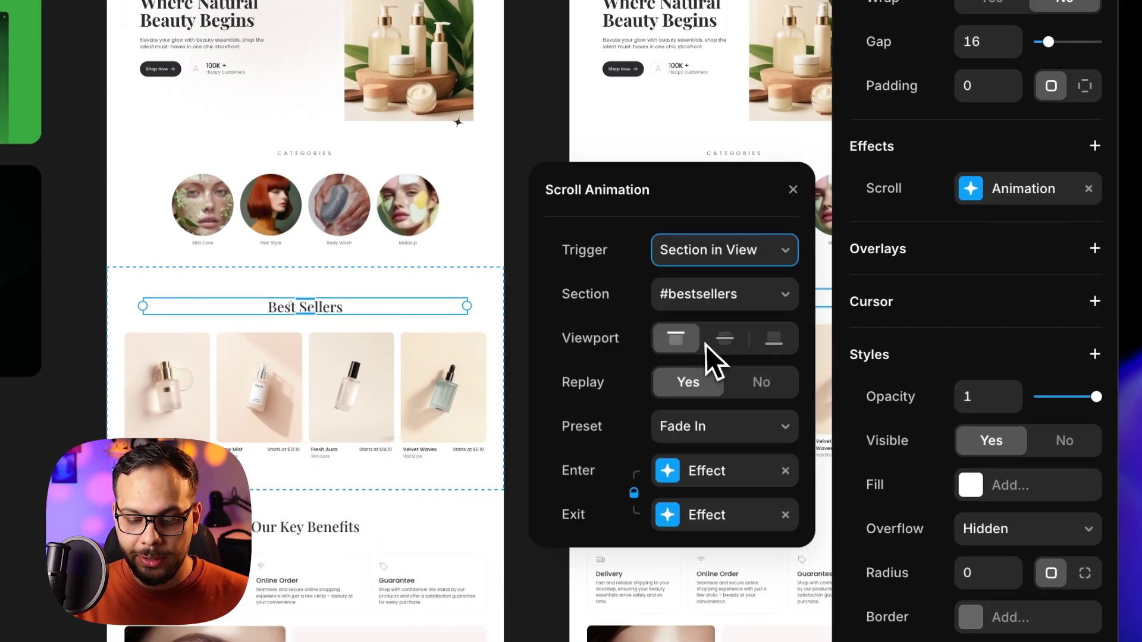
click(725, 343)
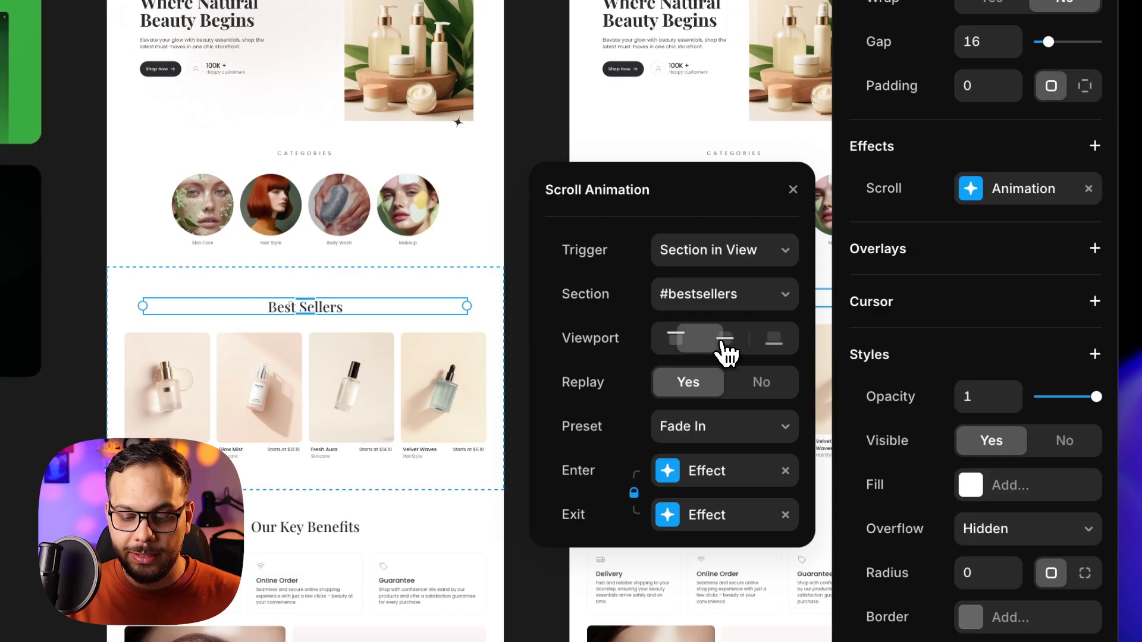
click(772, 338)
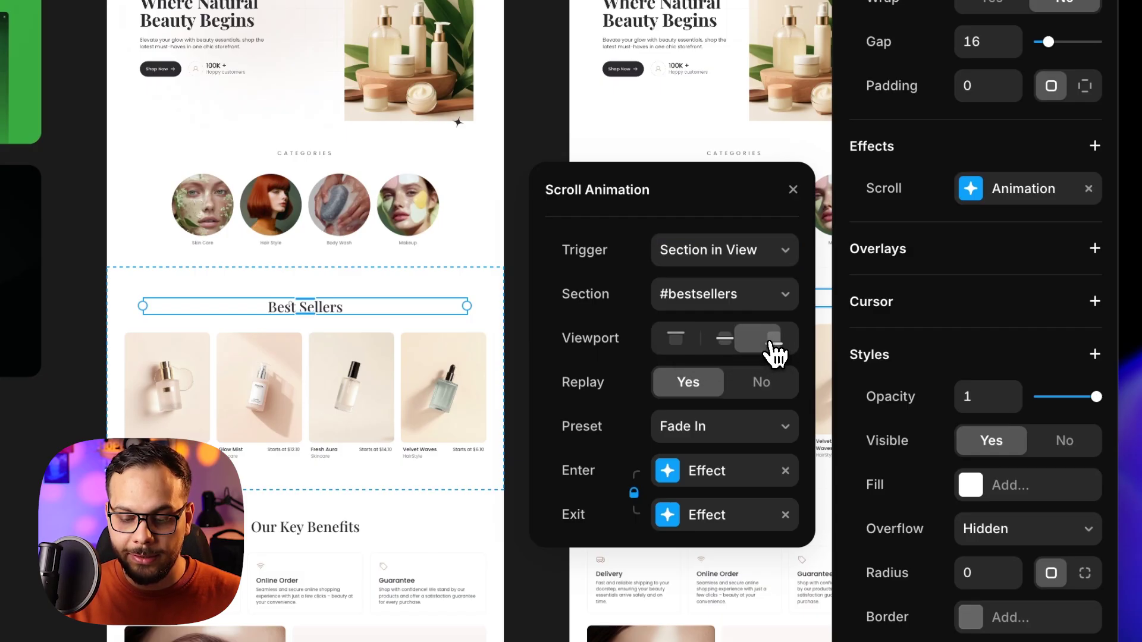
click(728, 343)
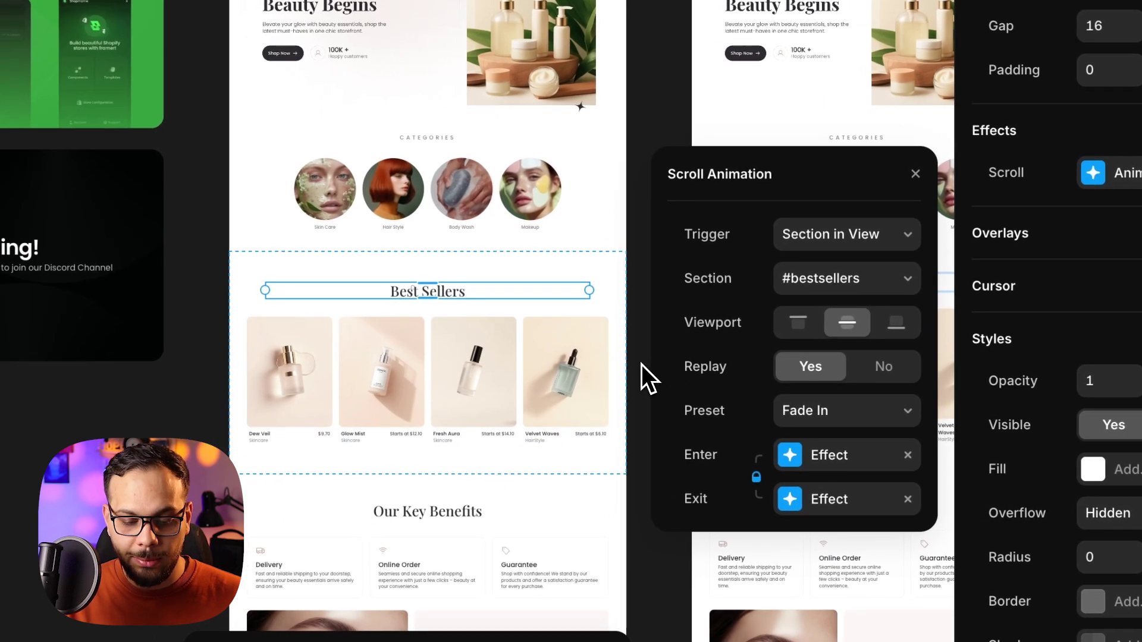
click(641, 364)
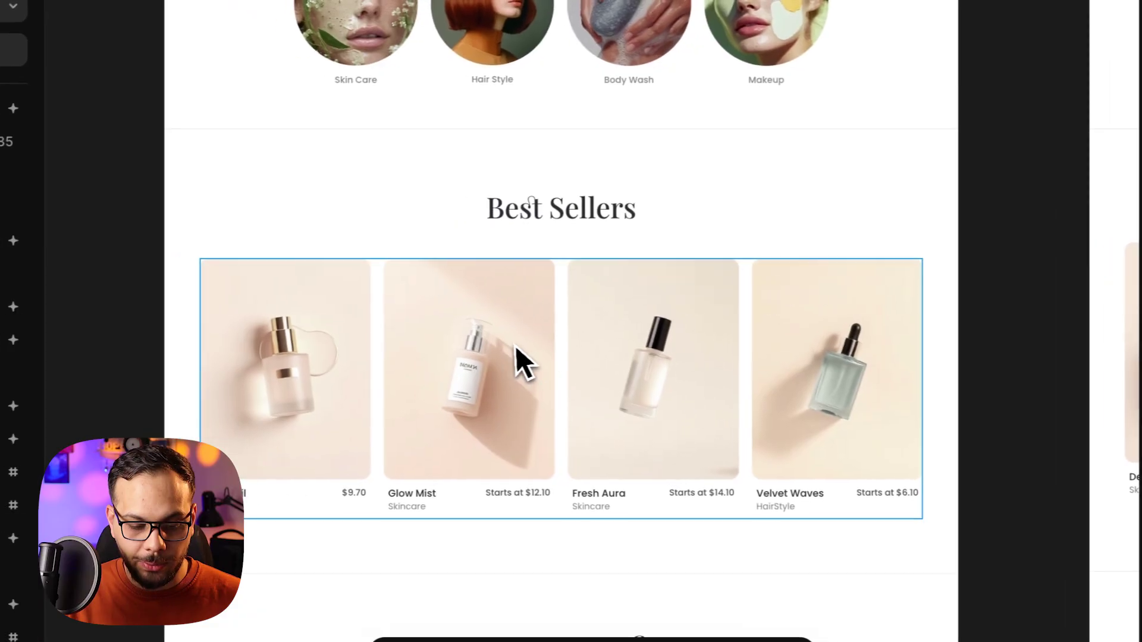
- Step up from the Dew Veil card to the Best Sellers title and reopen its Scroll Animation
click(114, 344)
key(Escape)
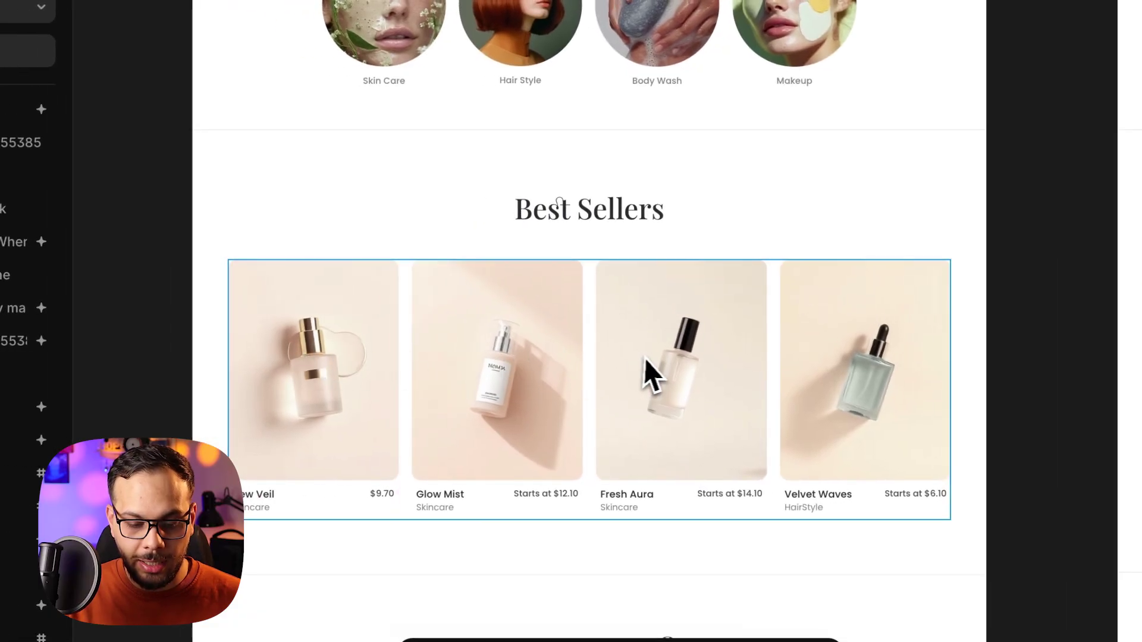
key(Escape)
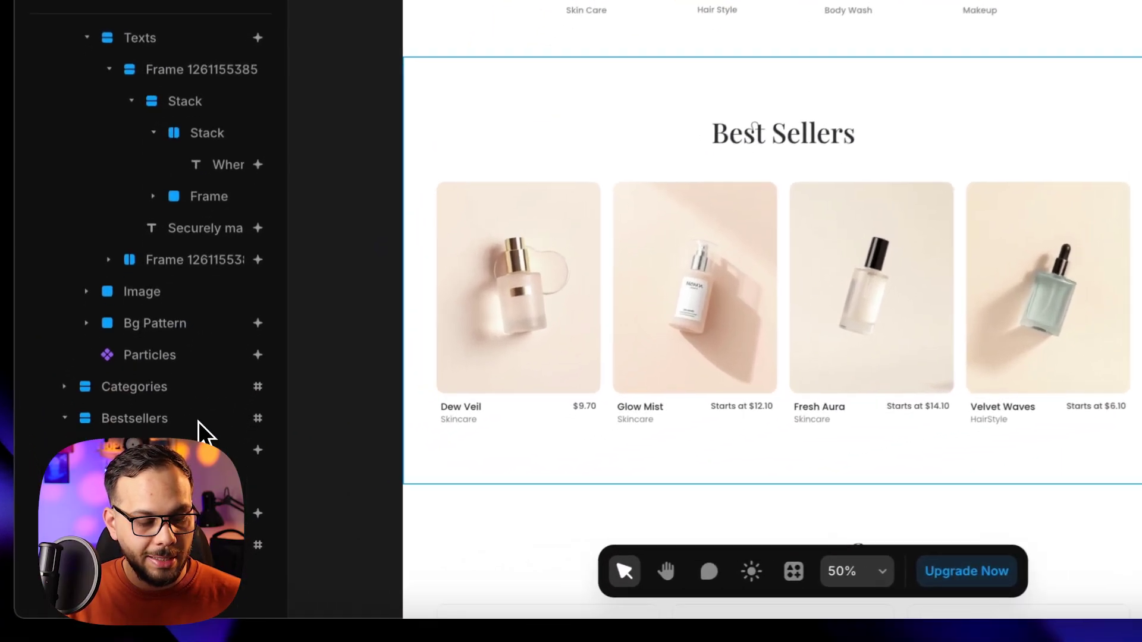
click(229, 450)
click(992, 242)
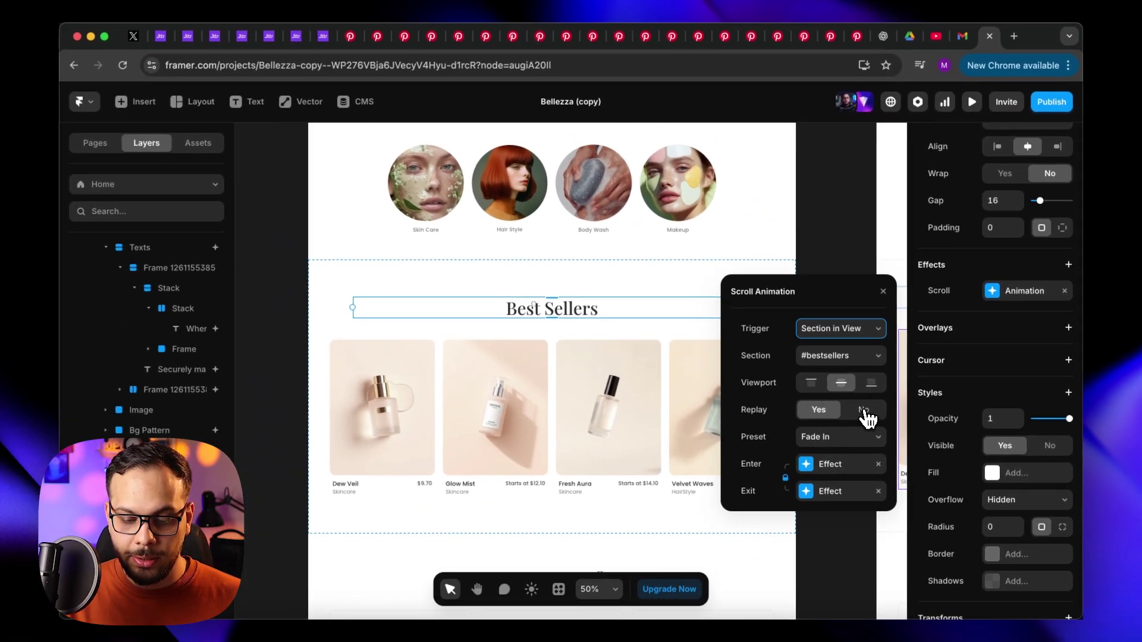
- Turn Replay off, choose the slide-in-from-bottom preset and remove the exit animation
click(863, 411)
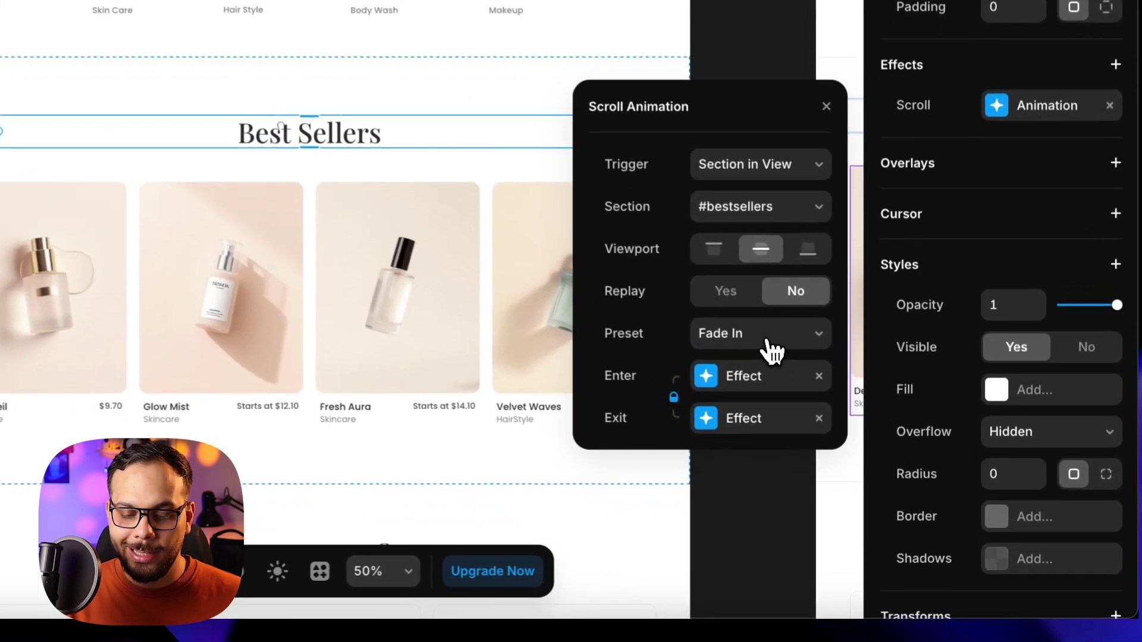
click(844, 440)
click(847, 557)
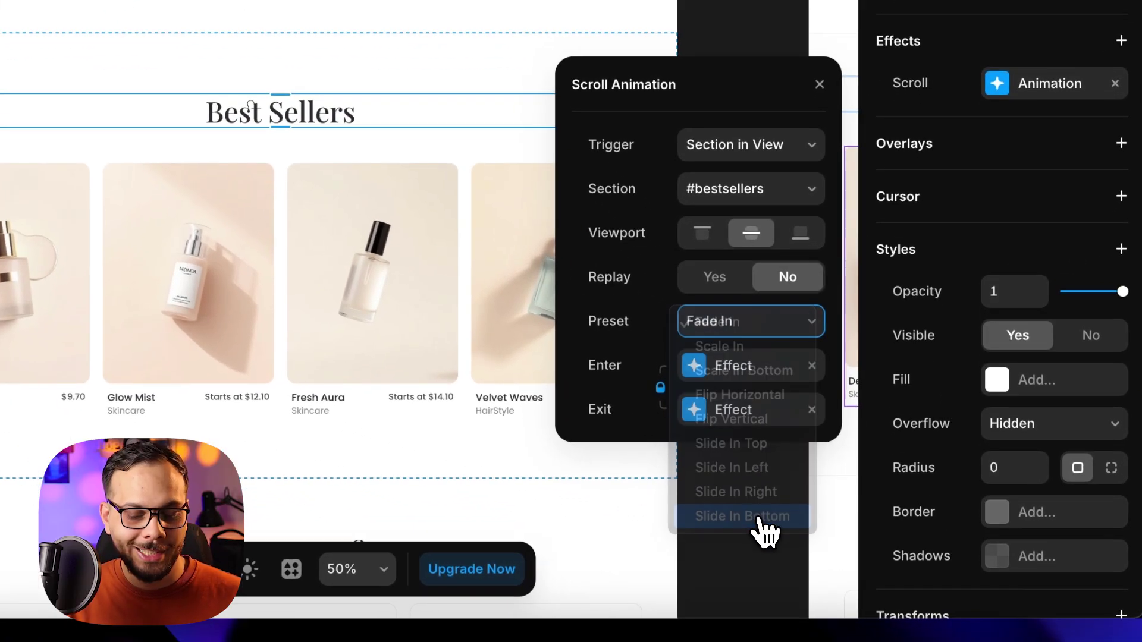
click(812, 411)
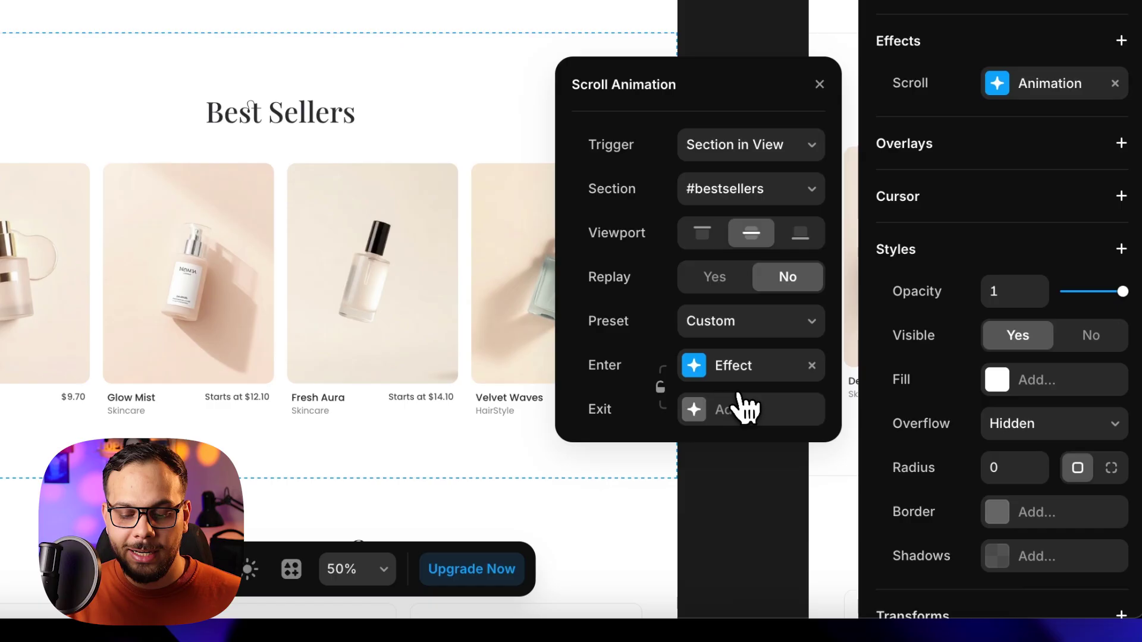
- Set the enter effect's vertical offset to 24 and close its settings
click(737, 368)
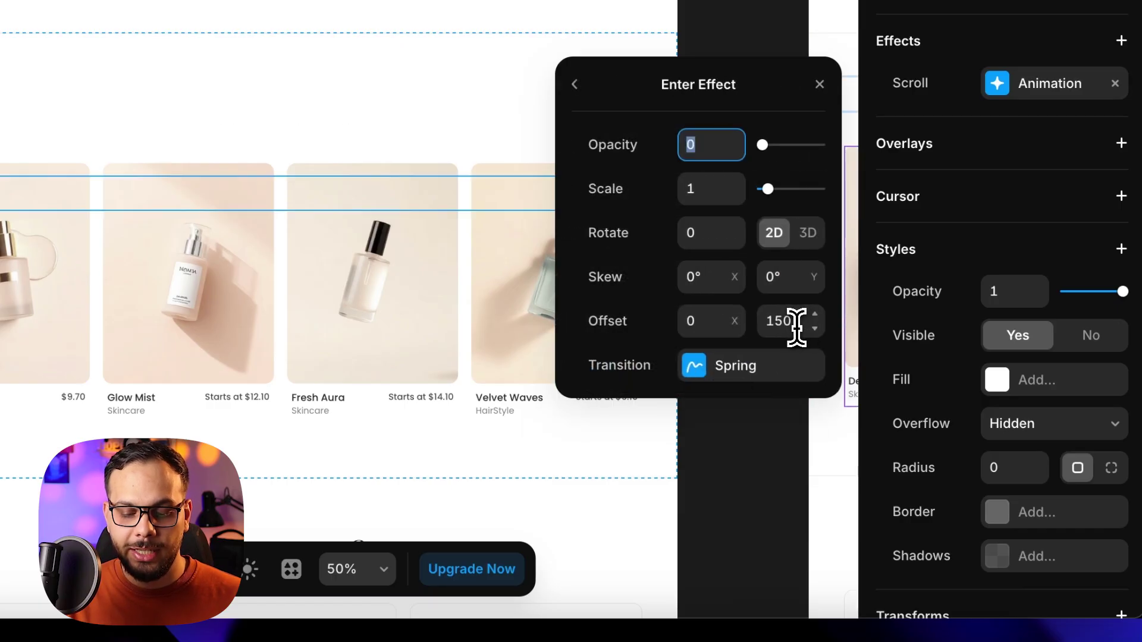
click(797, 325)
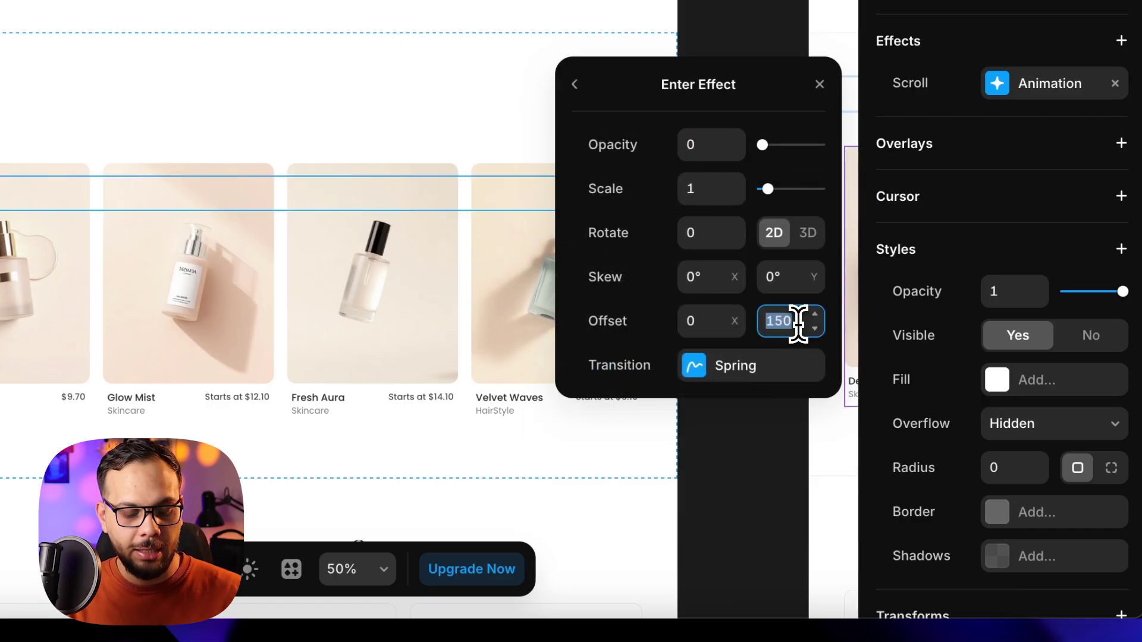
key(Return)
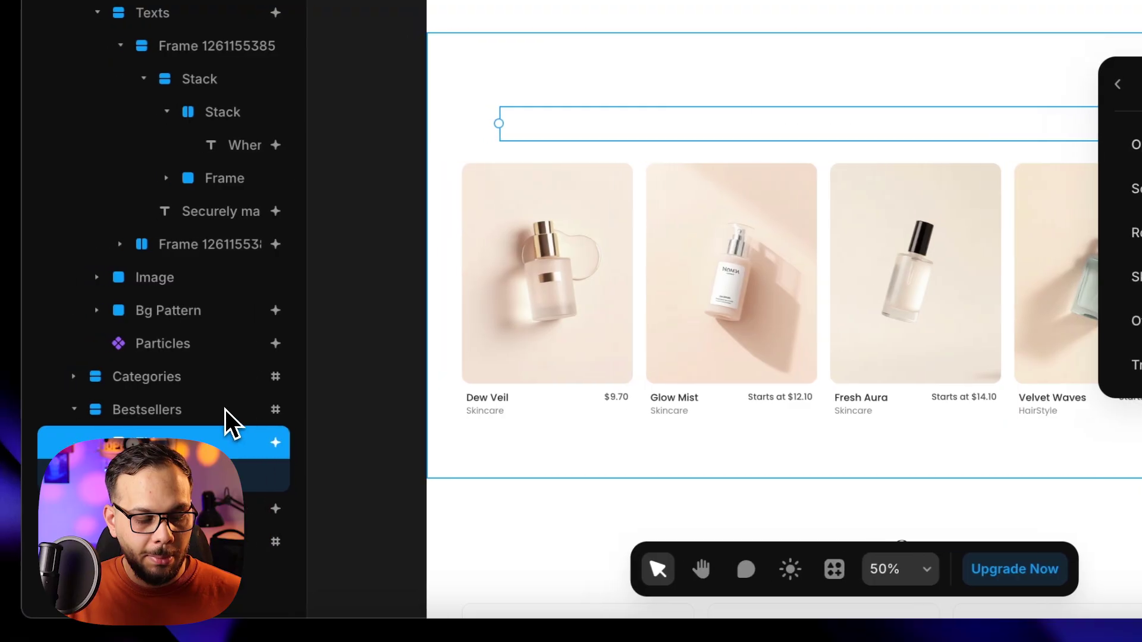
click(150, 410)
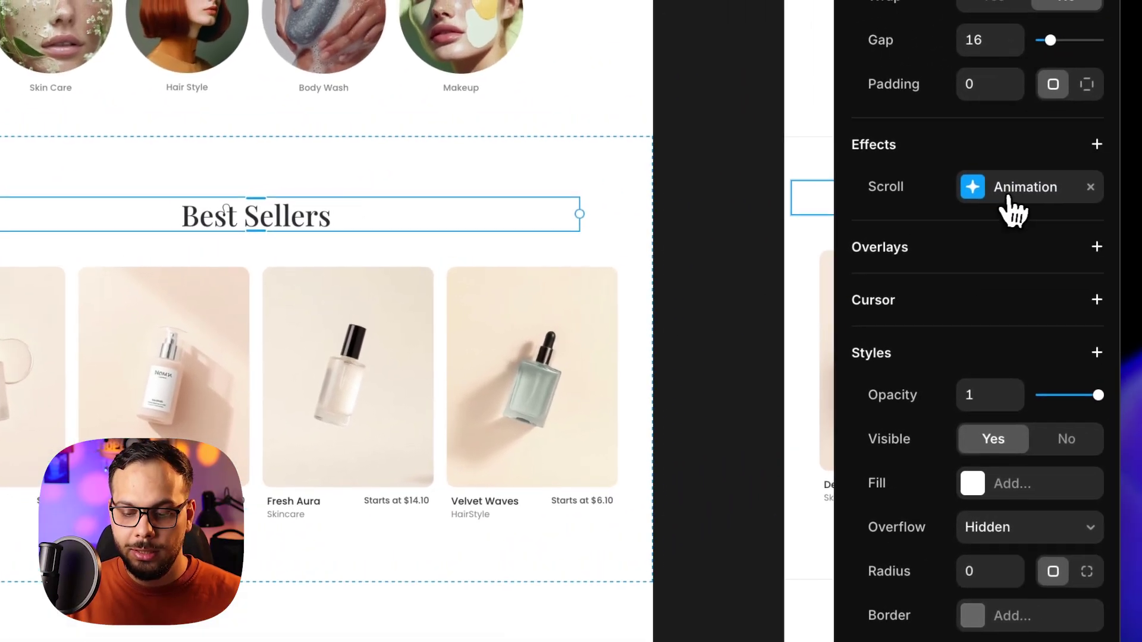
- In the enter effect's spring transition, enter 1.5 and set bounce to 0
click(1039, 191)
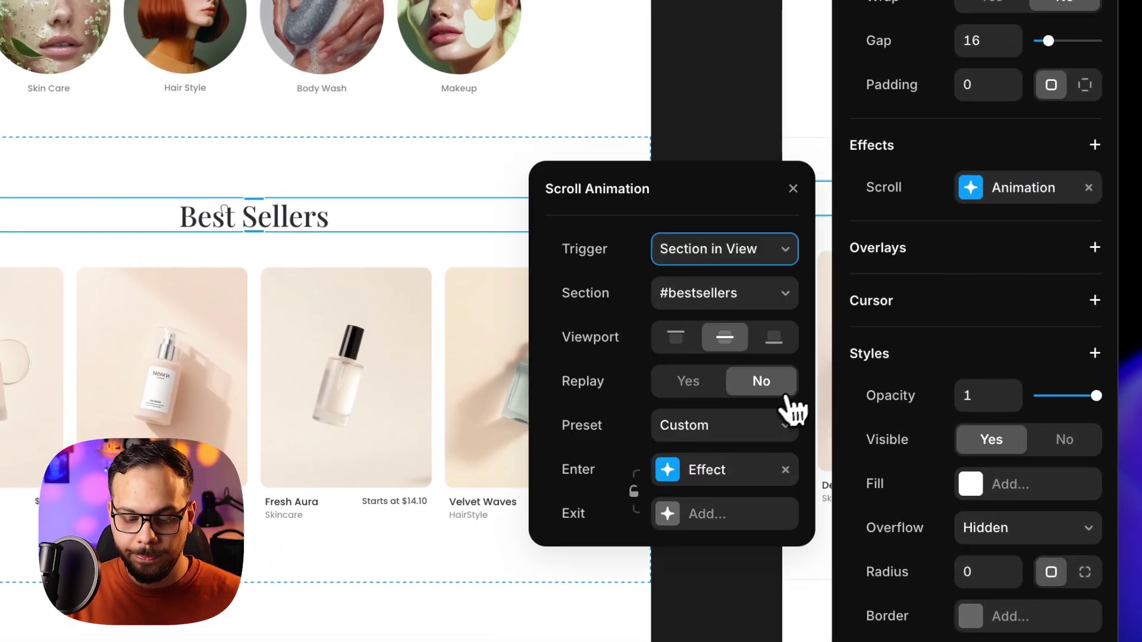
click(707, 470)
click(727, 469)
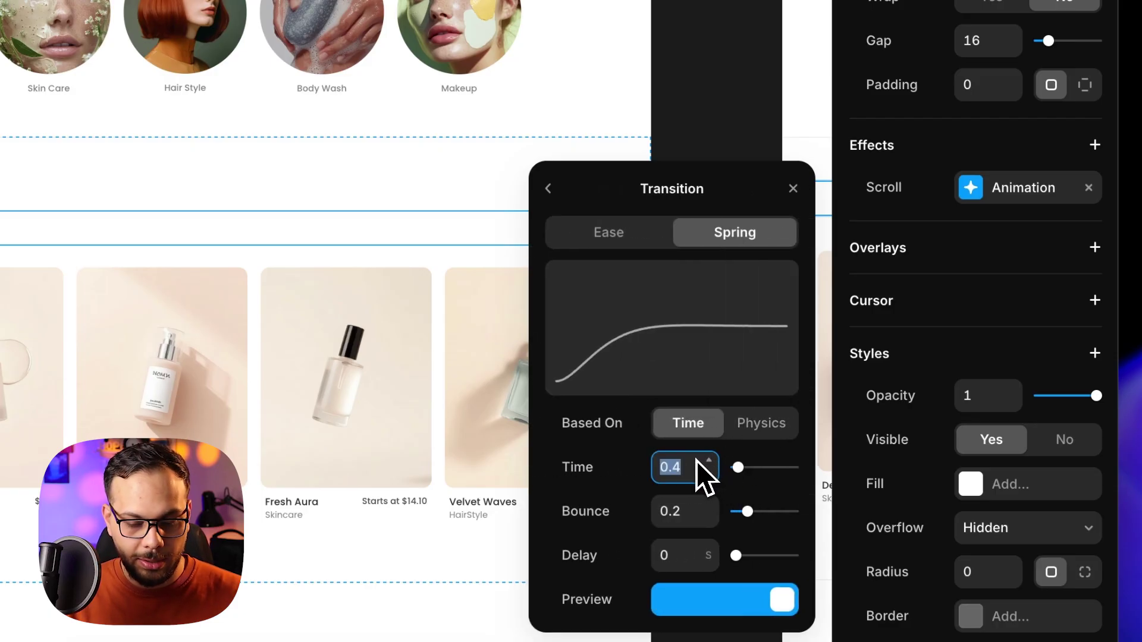
text(1.5)
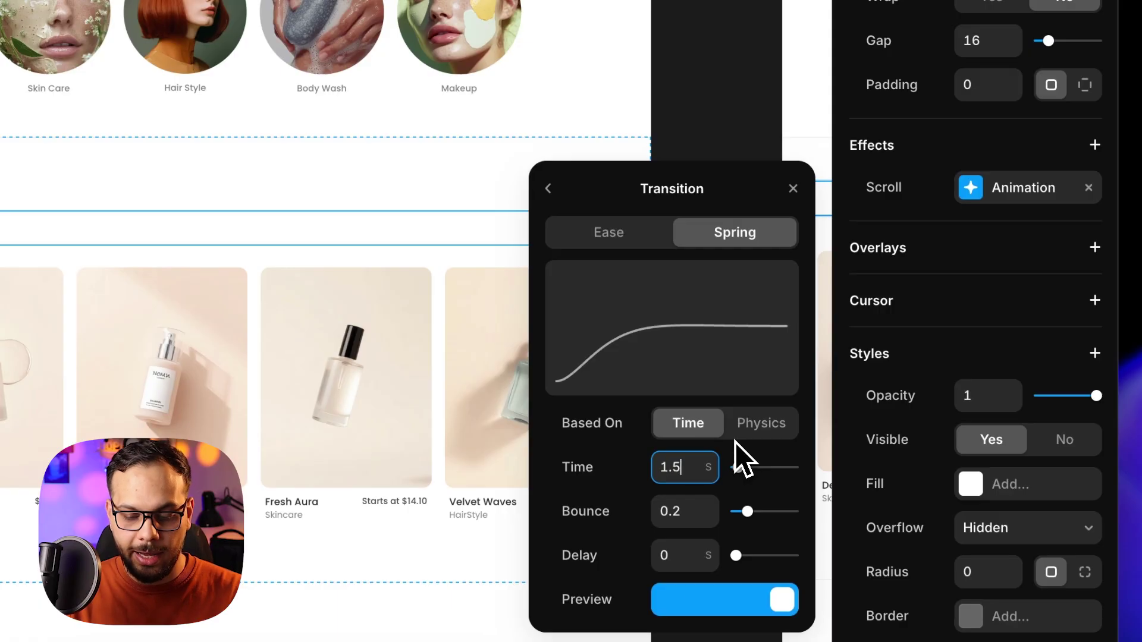
click(687, 511)
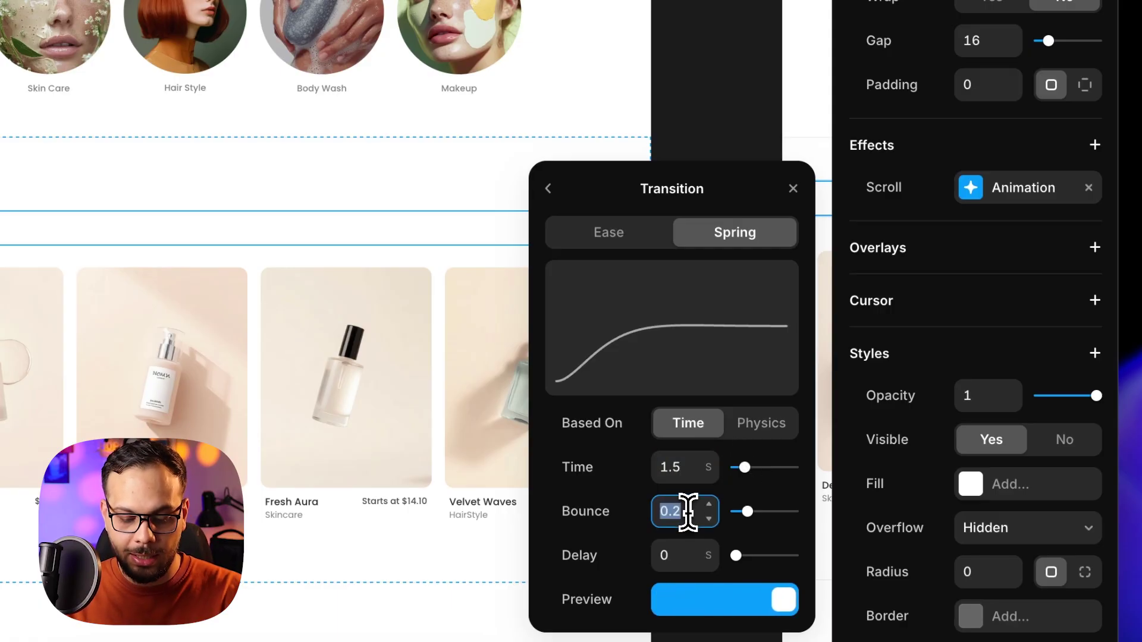
text(0)
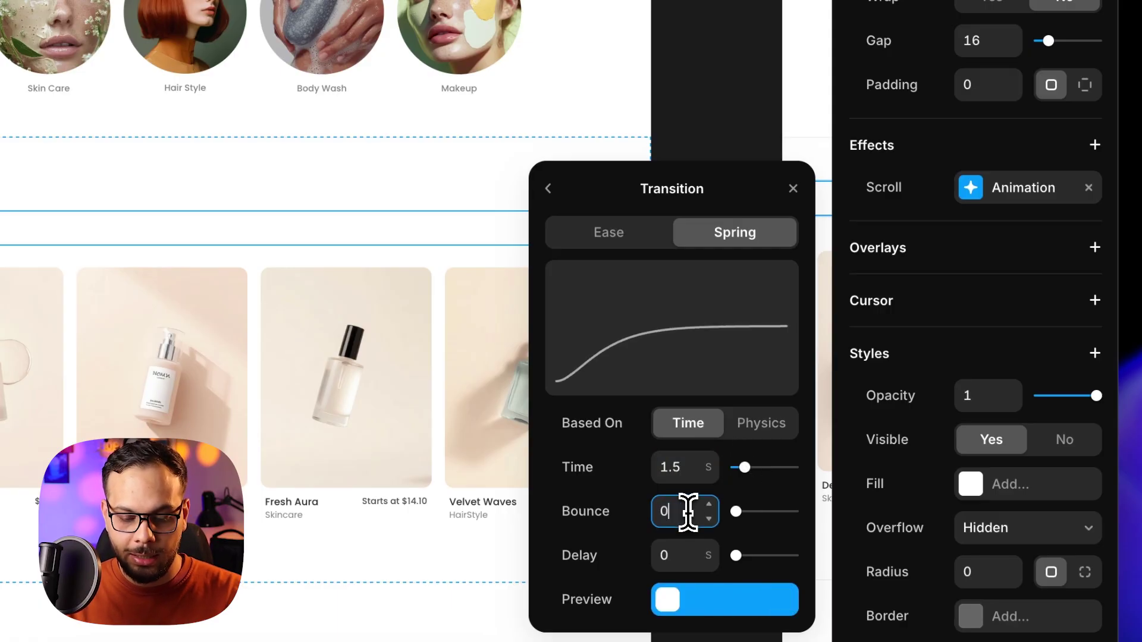
- Switch the spring to physics-based with stiffness 350 and damping 70
click(757, 423)
click(689, 473)
key(shift+Down)
key(shift+Down)
key(shift+Down)
key(shift+Down)
key(shift+Down)
key(shift+Down)
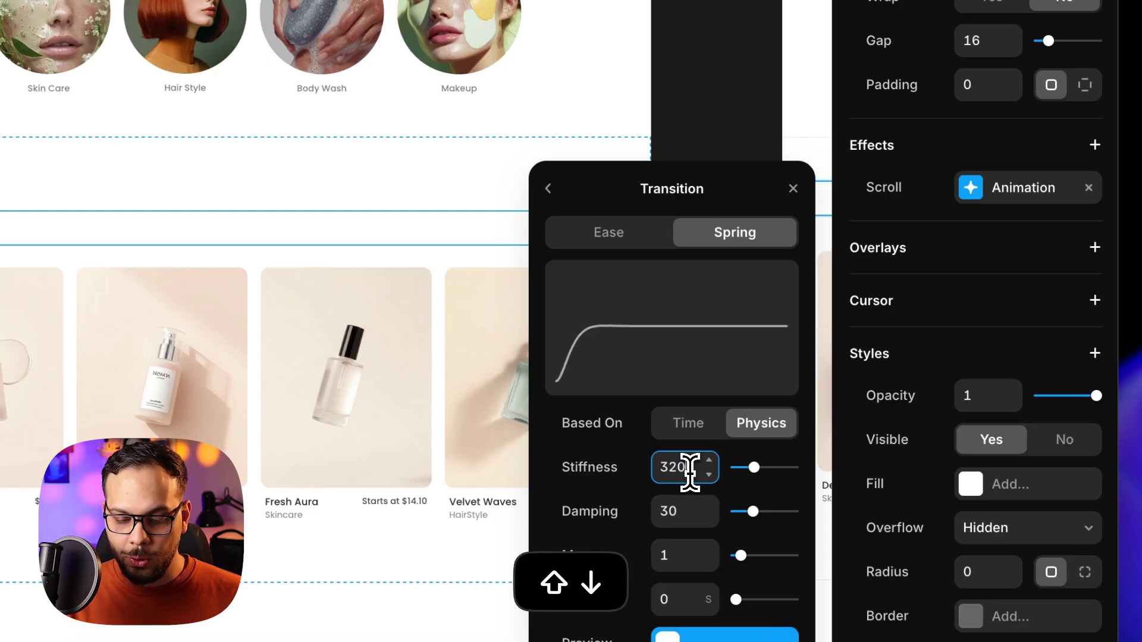
key(shift+Up)
key(shift+Up)
key(shift+Up)
click(686, 510)
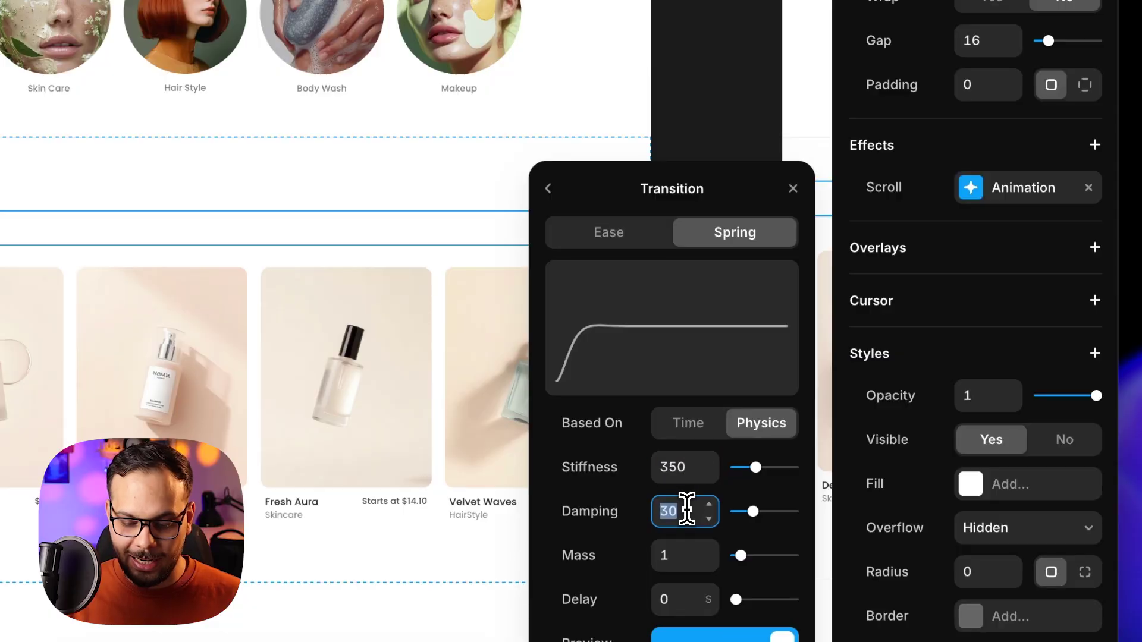
key(shift+Up)
key(shift+Up)
key(shift+Up)
key(shift+Up)
key(shift+Up)
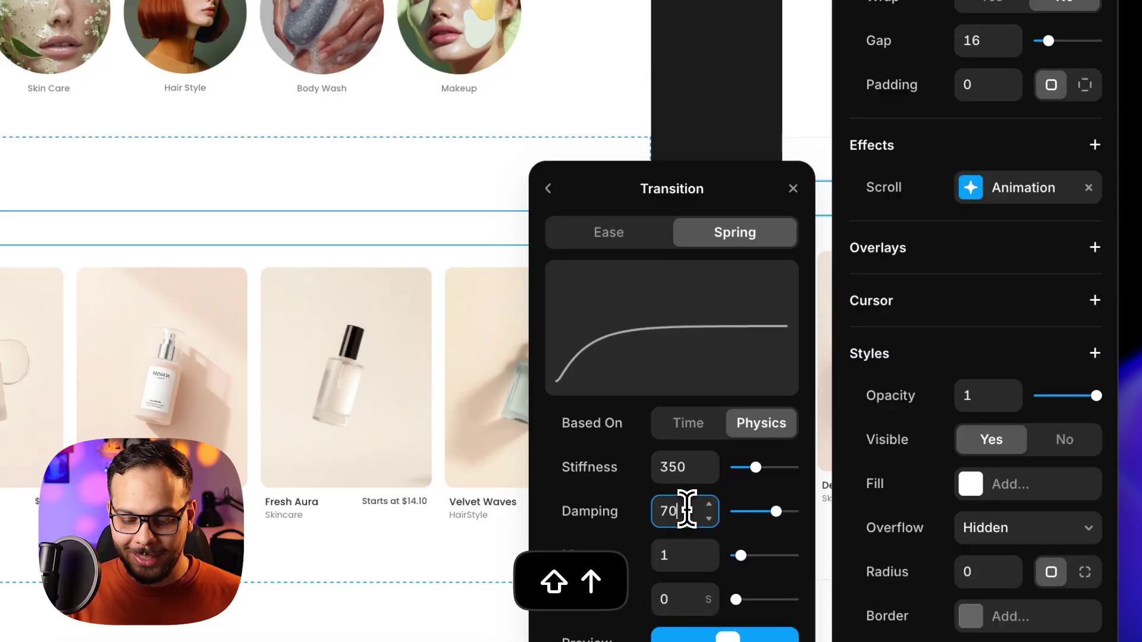
key(shift+Down)
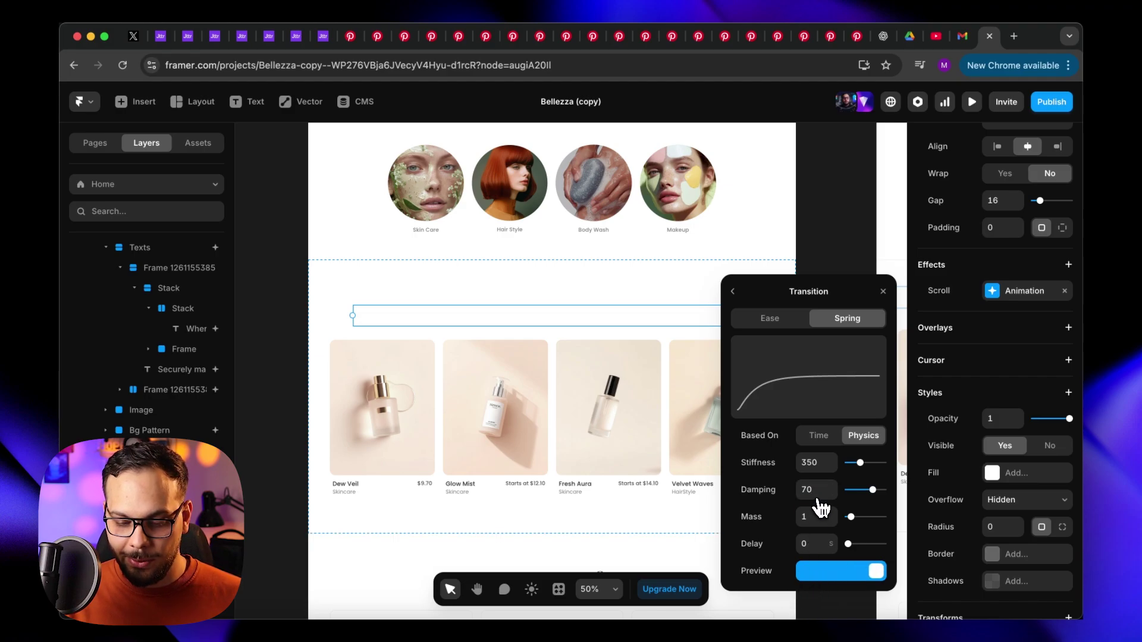
click(882, 292)
- Zoom the canvas out and select the XL breakpoint frame
alt+click(588, 296)
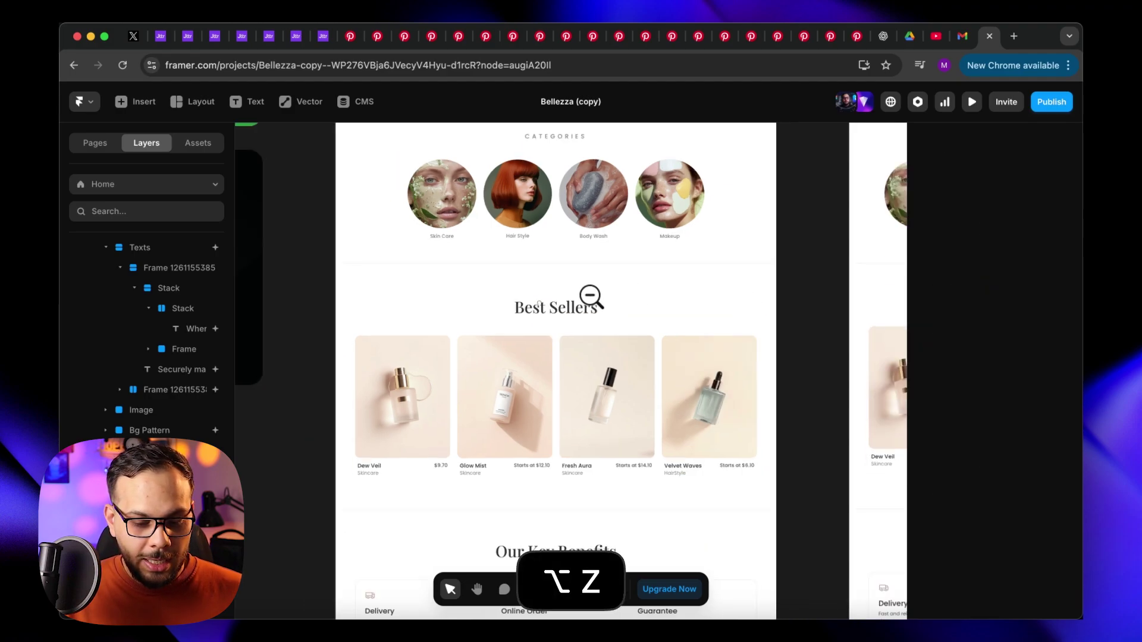
alt+click(591, 297)
scroll(591, 298, up, 2)
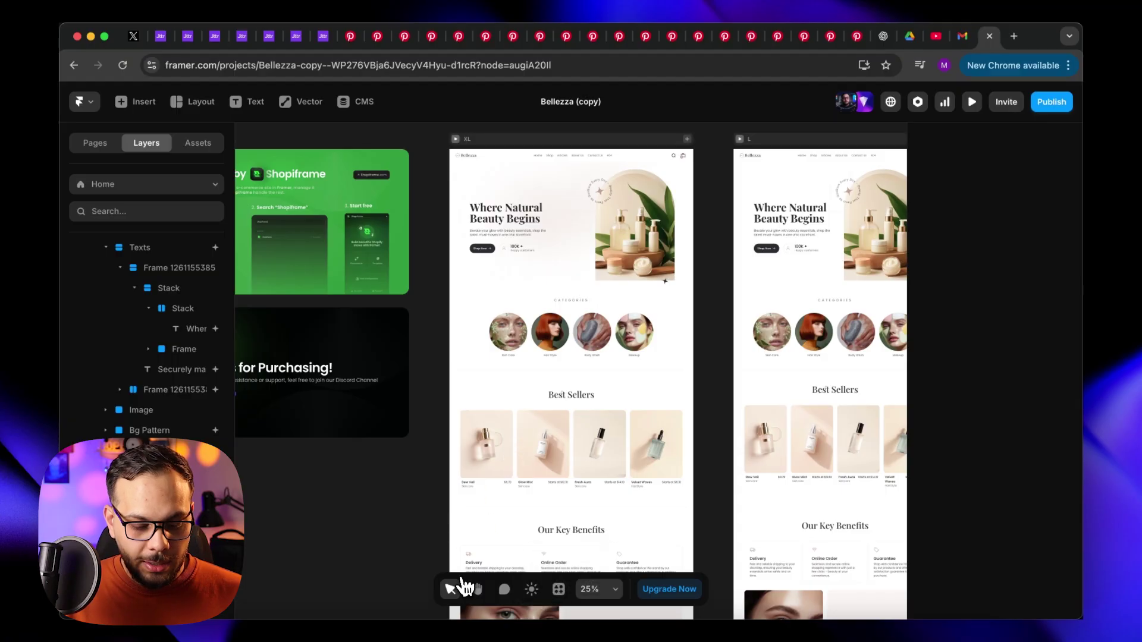
scroll(479, 222, up, 1)
click(458, 179)
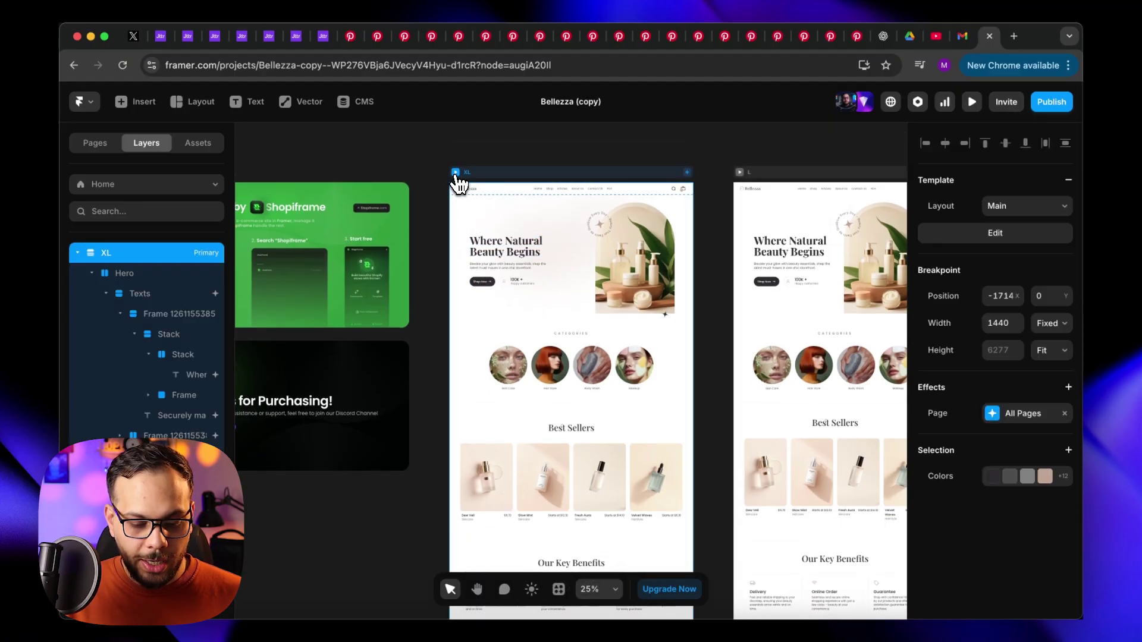
- Preview the XL page, scroll down to Best Sellers, then return to the editor
key(super+p)
scroll(567, 341, down, 5)
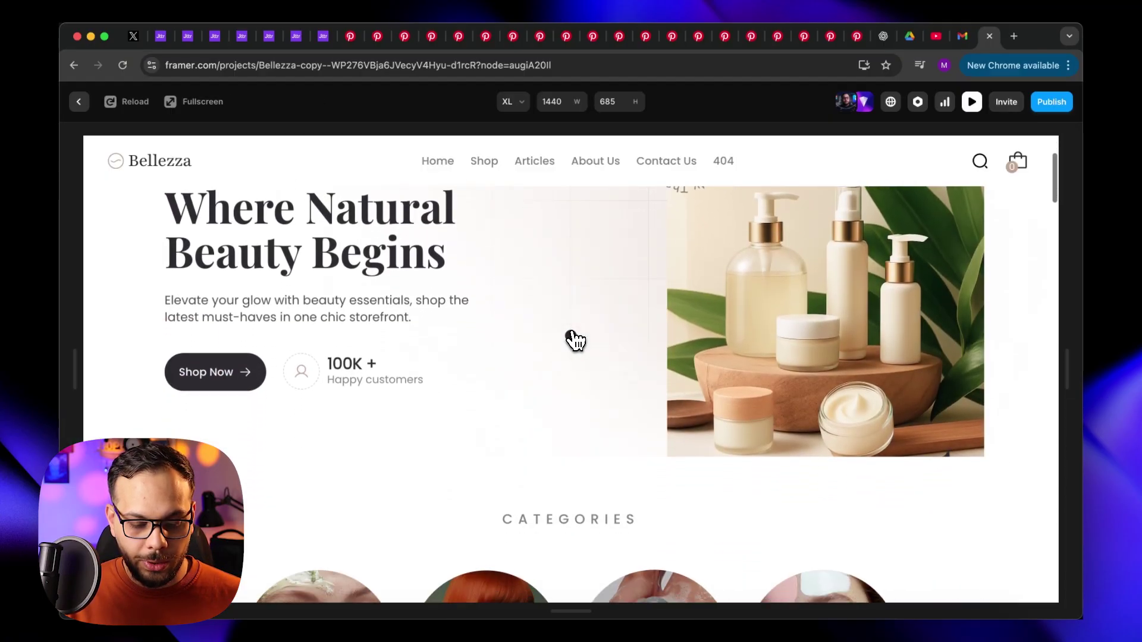
scroll(574, 340, down, 6)
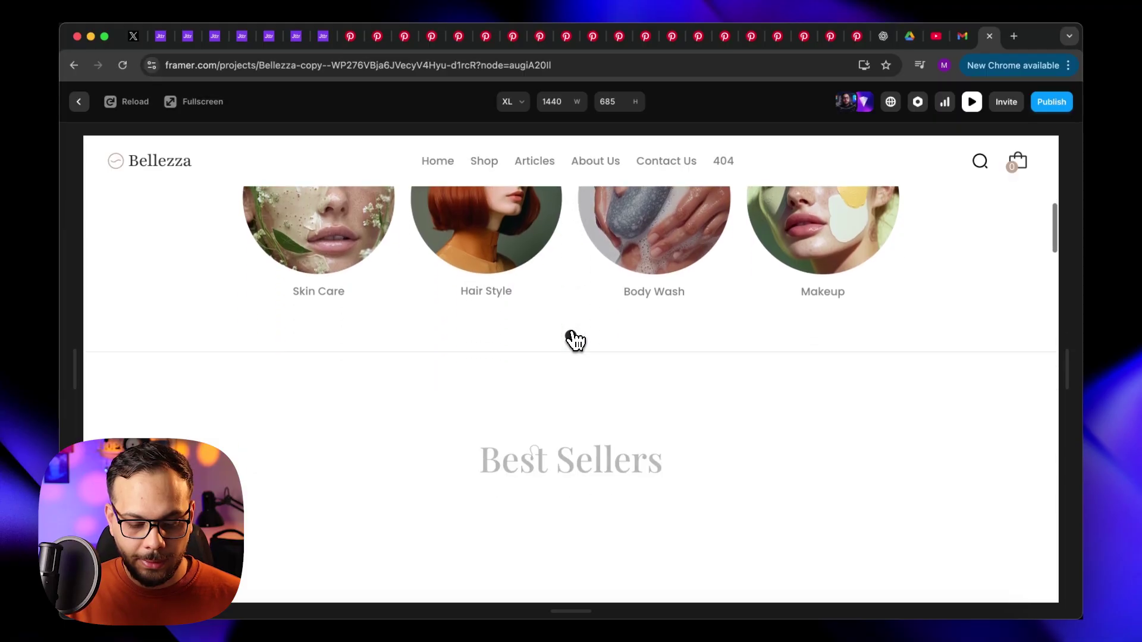
scroll(574, 340, down, 2)
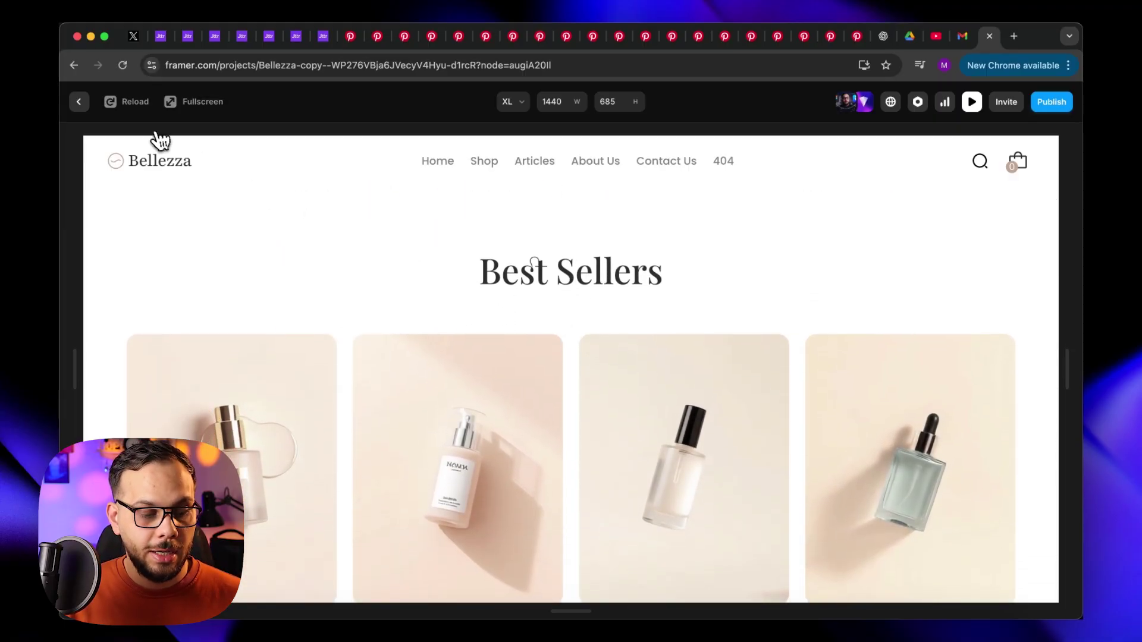
click(80, 102)
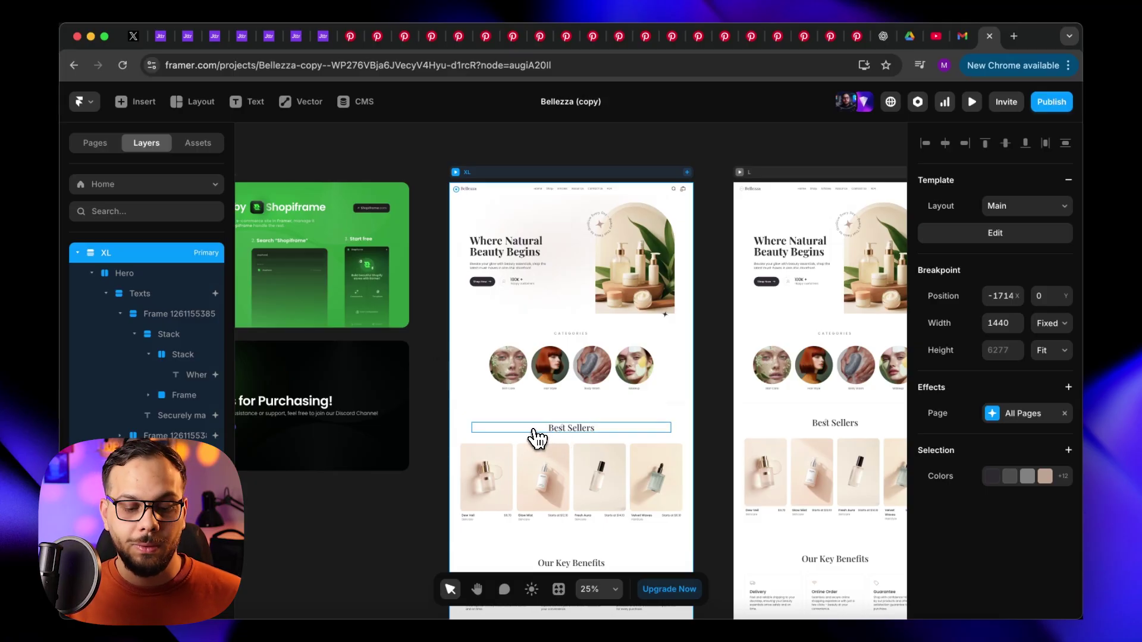
- Select the Best Sellers heading's parent section and reopen its Scroll Animation settings
scroll(253, 514, down, 2)
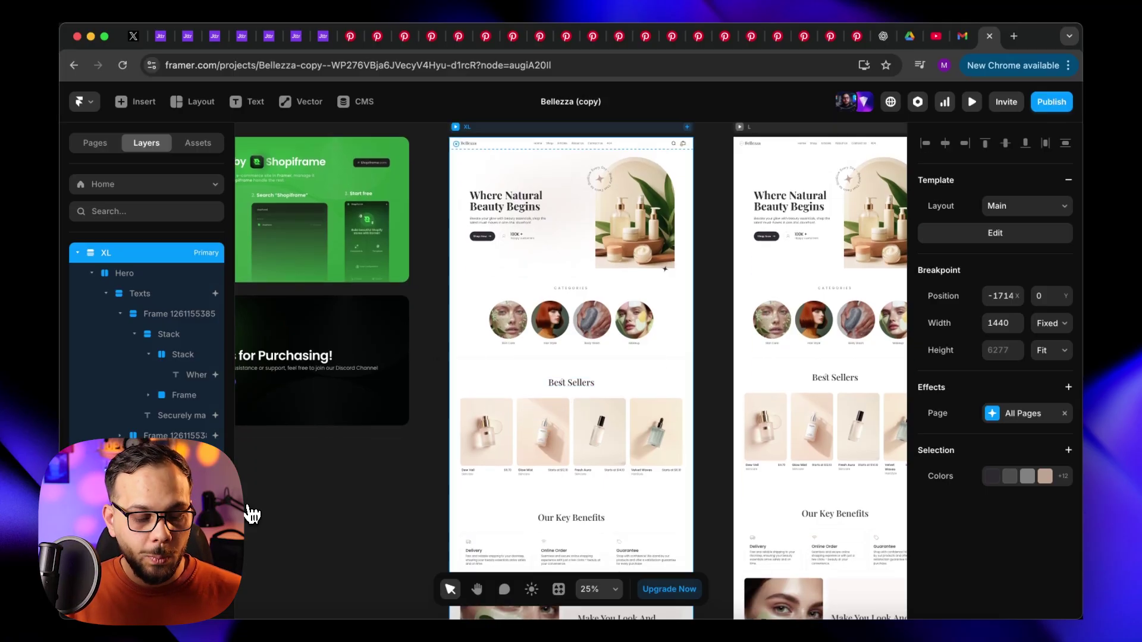
click(561, 382)
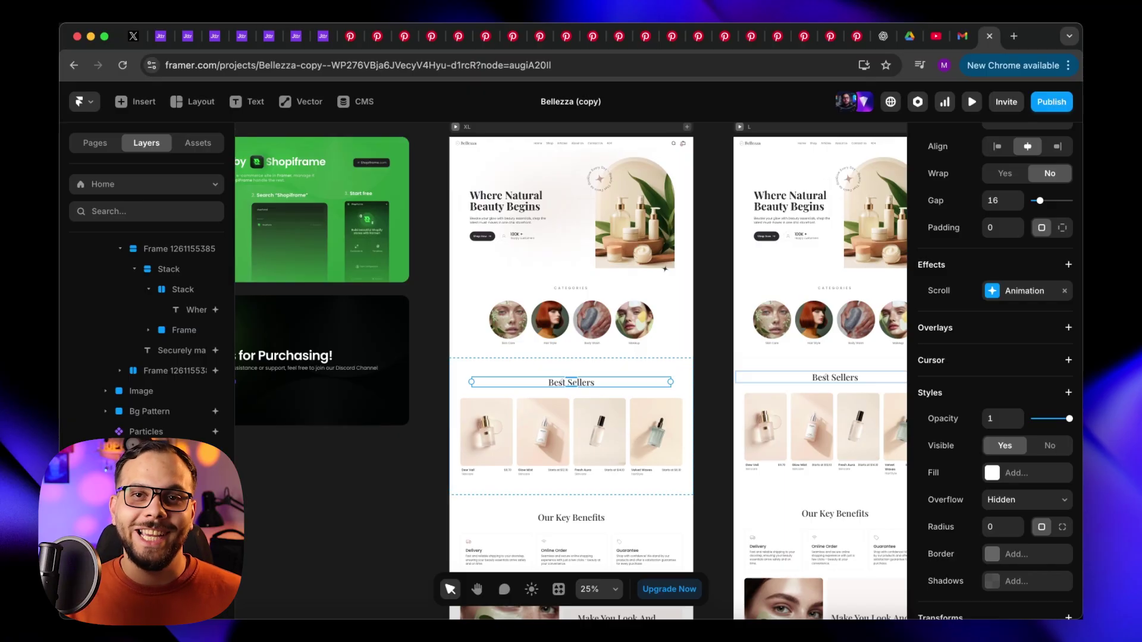
click(562, 382)
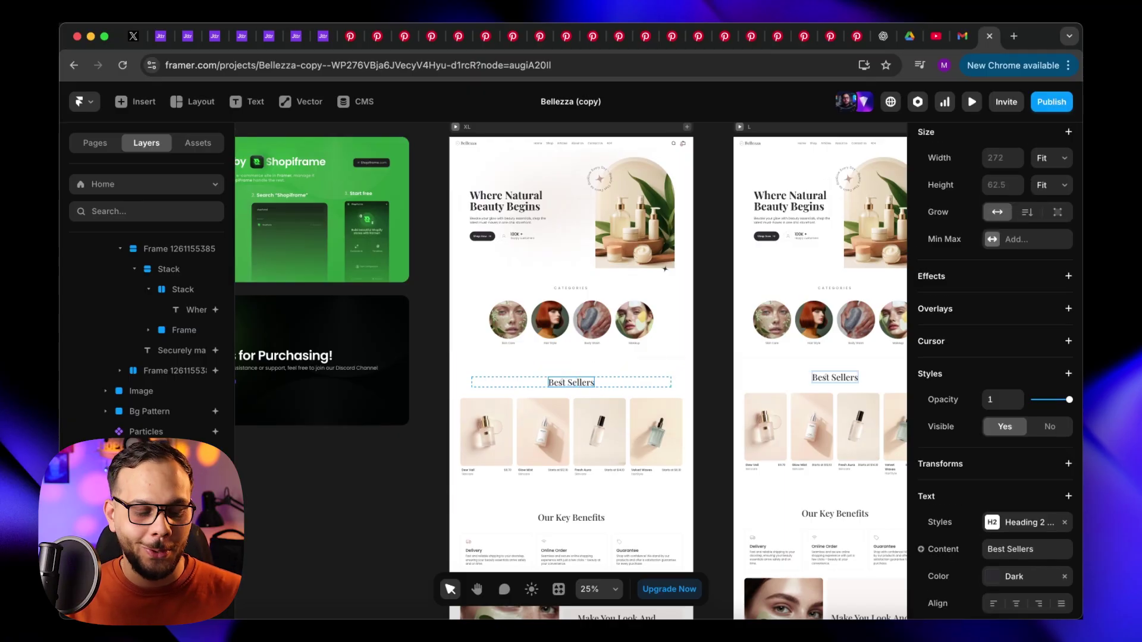
key(Escape)
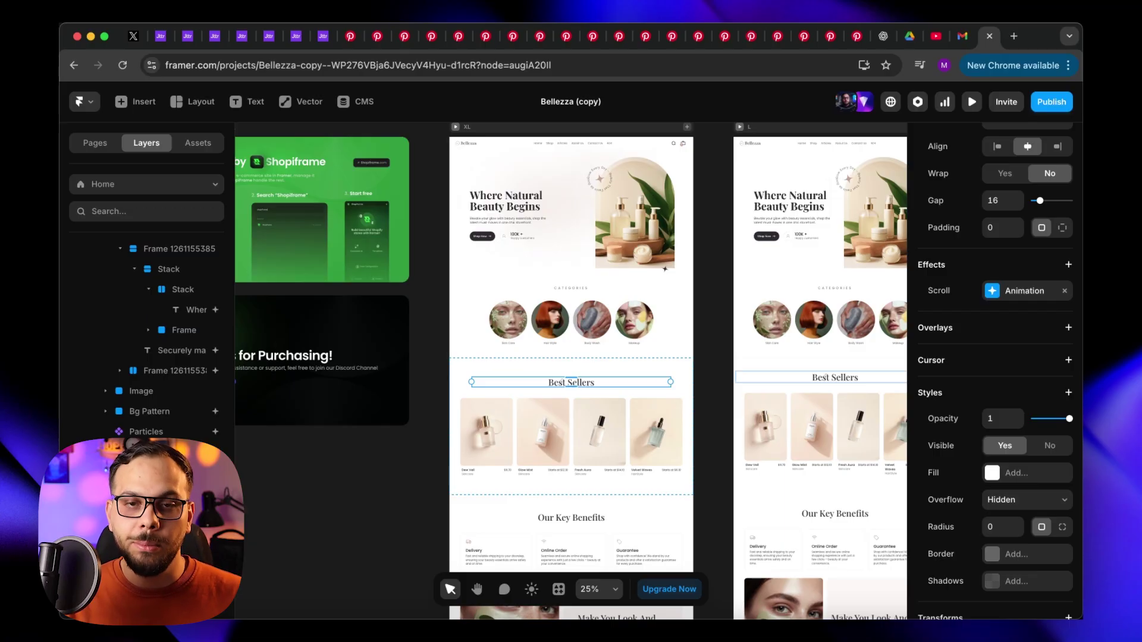
click(571, 382)
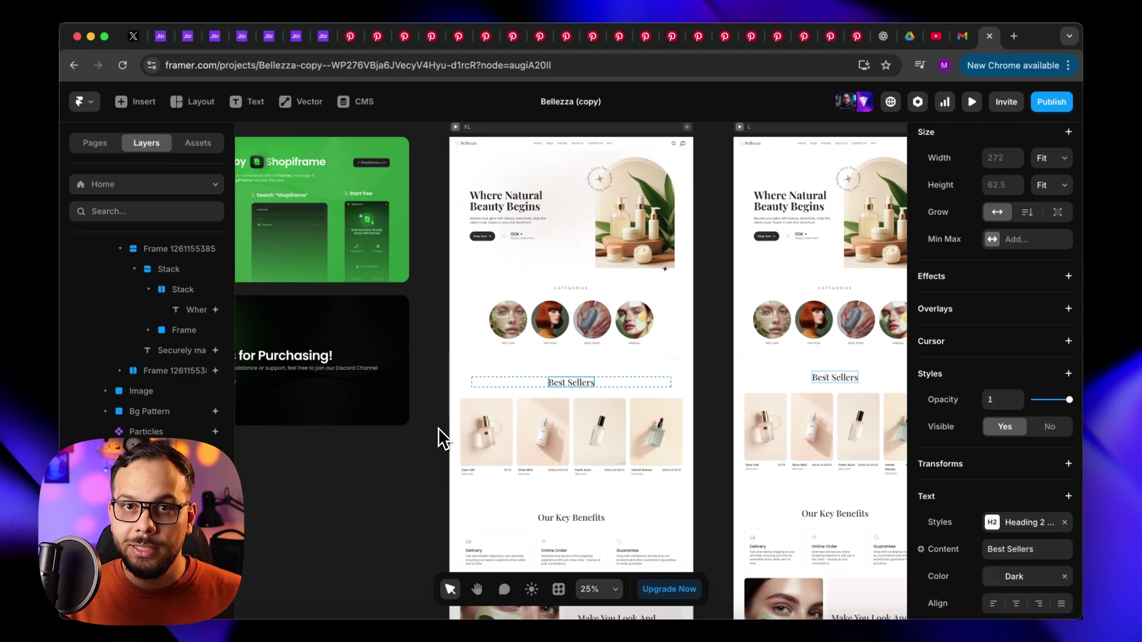
key(Escape)
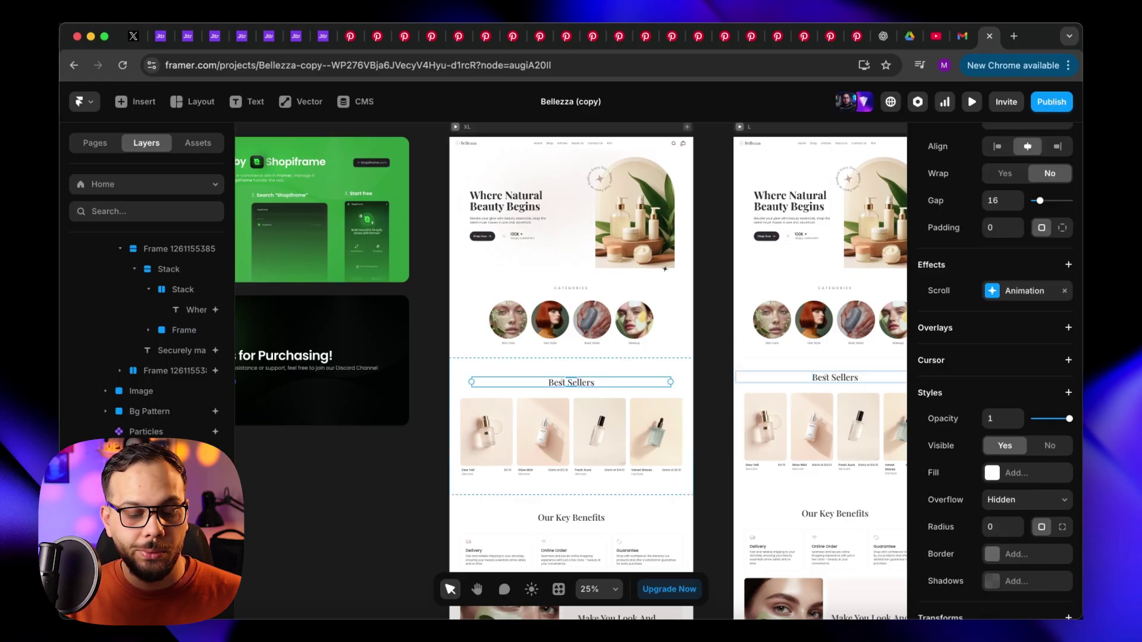
click(1024, 291)
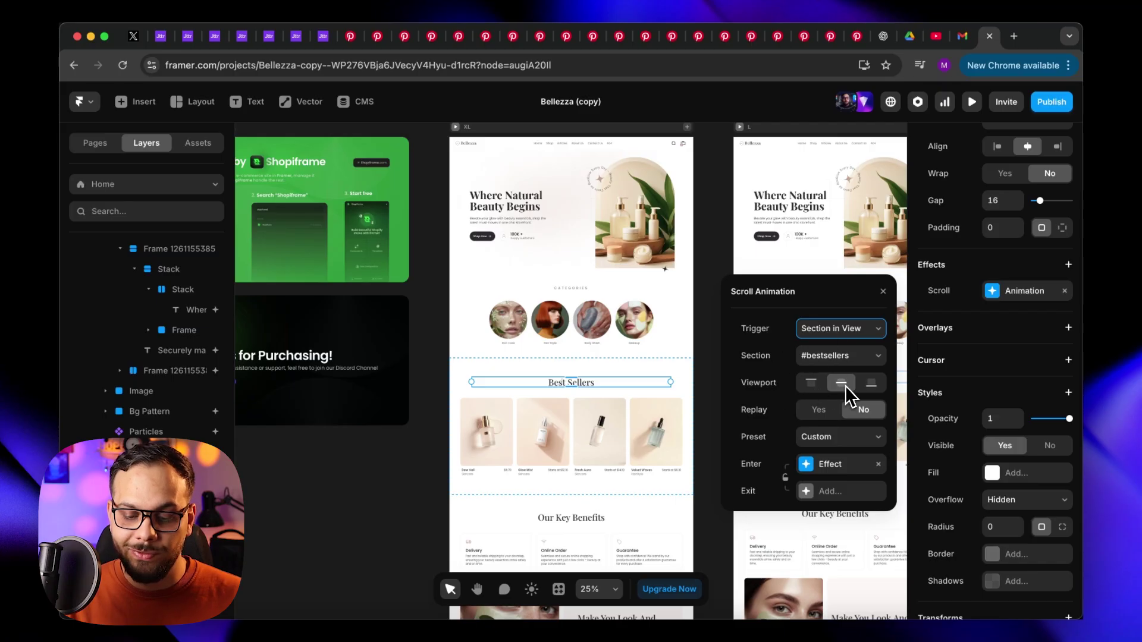
- Reopen the Best Sellers heading's scroll animation and switch its trigger to Section in View
click(883, 291)
click(718, 381)
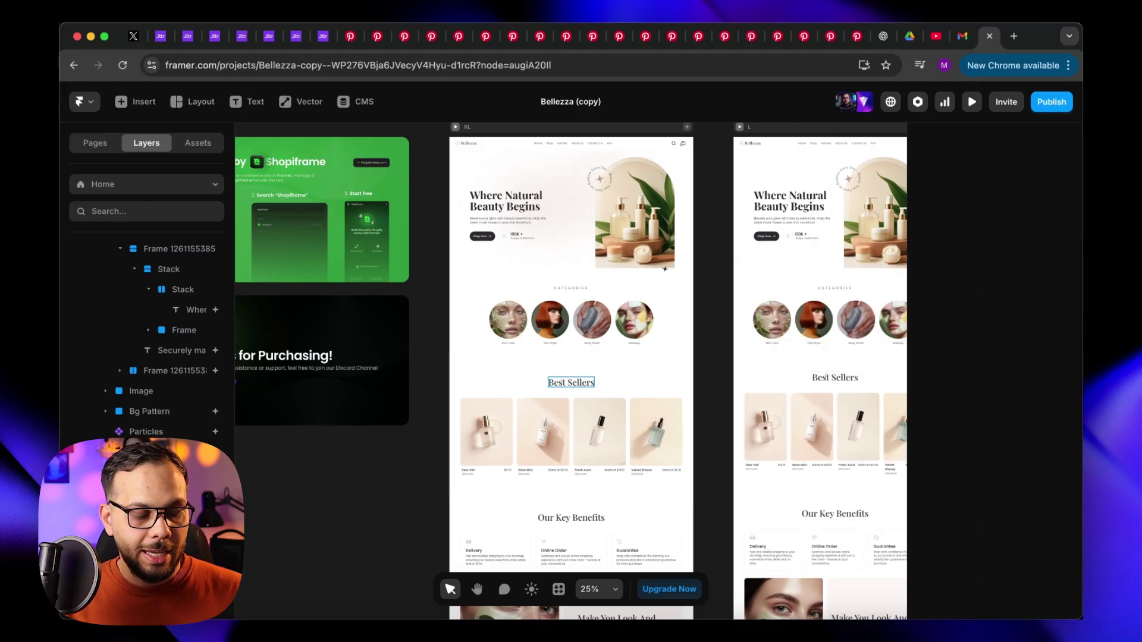
click(571, 382)
click(1024, 290)
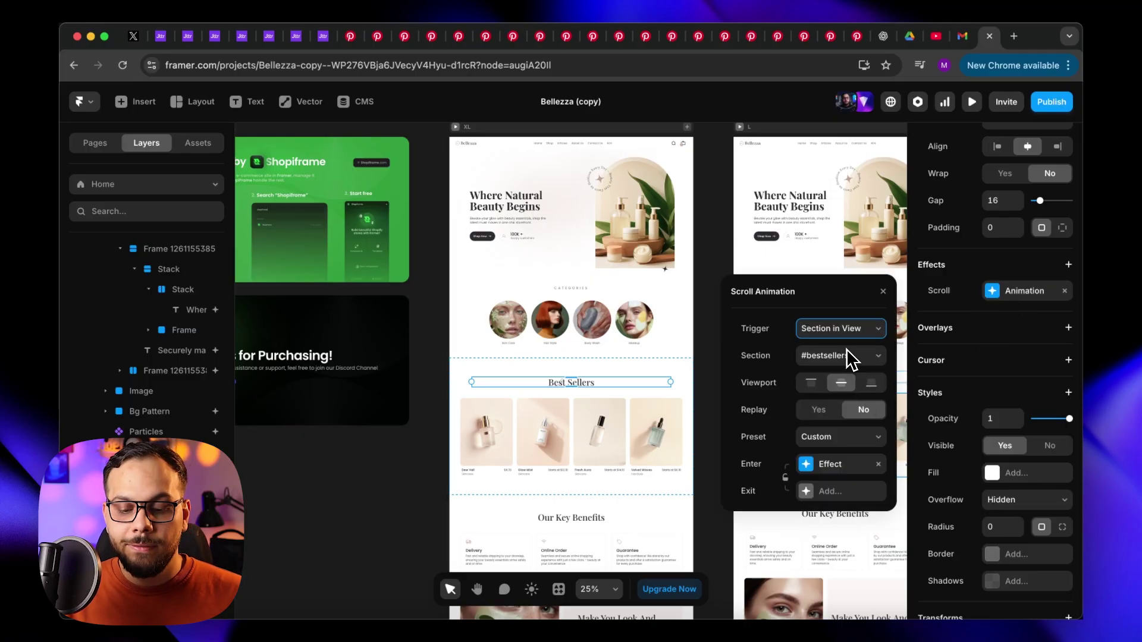
click(853, 332)
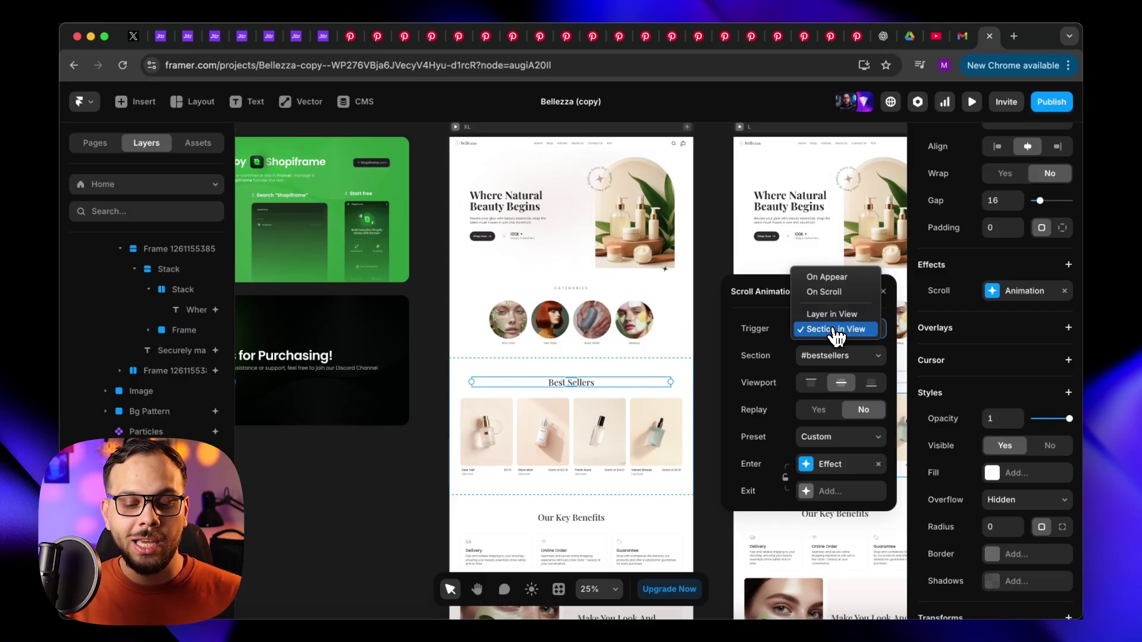
click(835, 330)
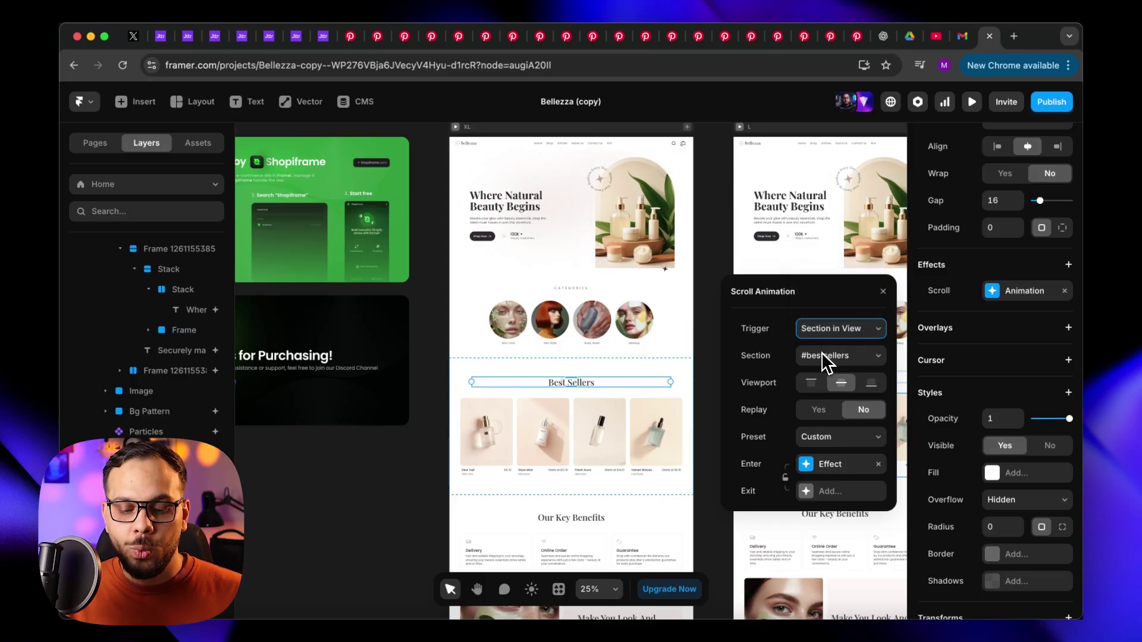
click(833, 356)
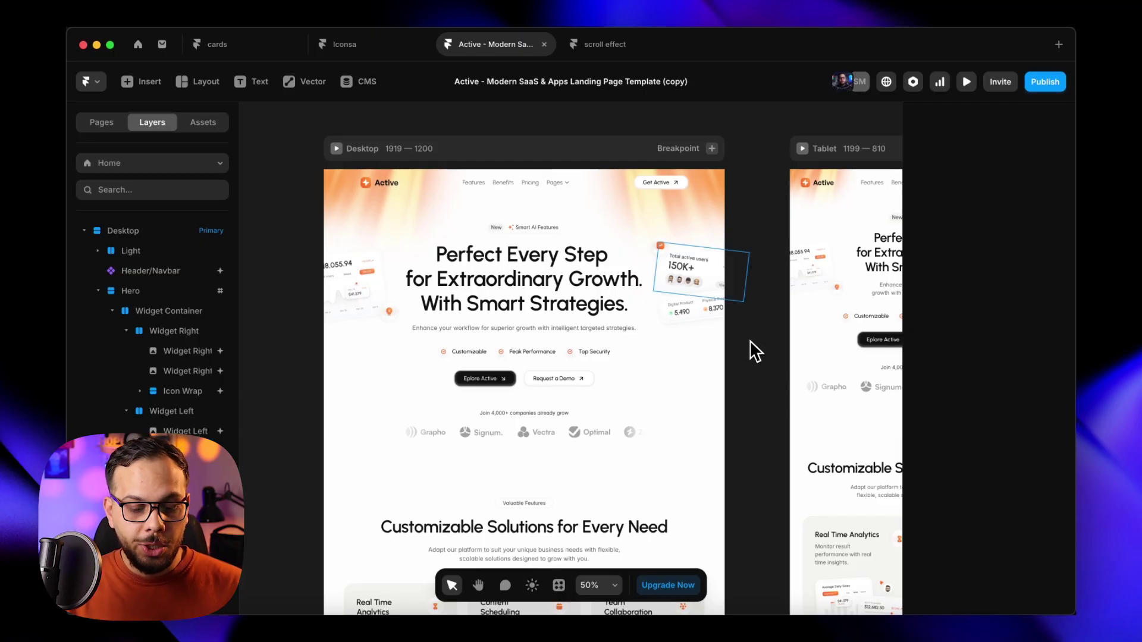
- Select the tilted Total active users card and zoom out to view the Desktop page
click(713, 297)
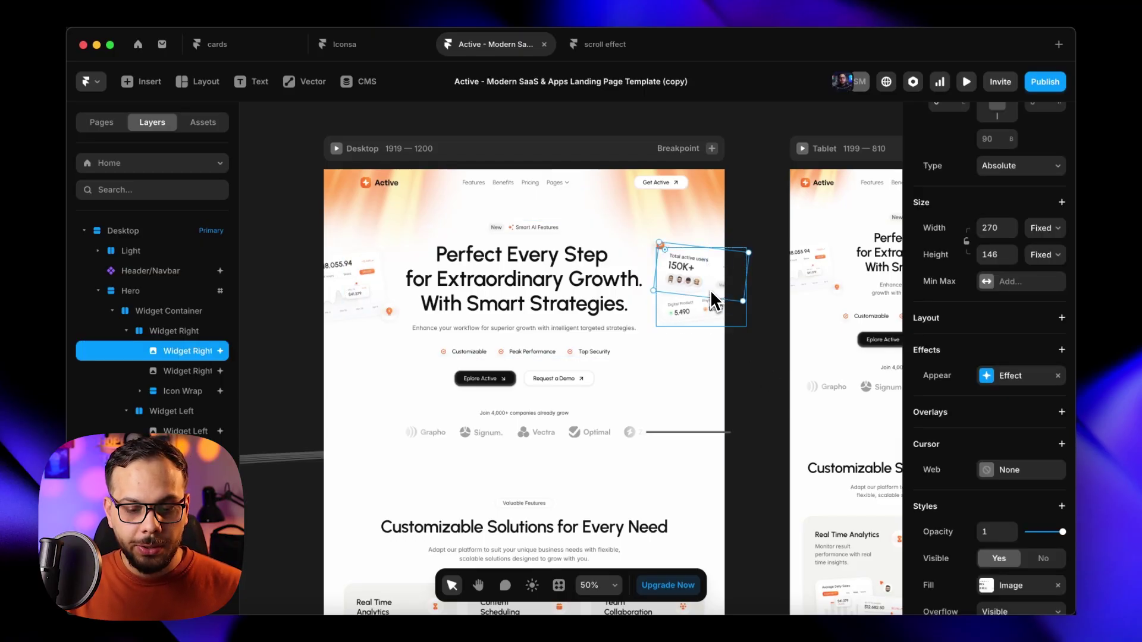
click(755, 374)
click(711, 257)
scroll(686, 311, left, 5)
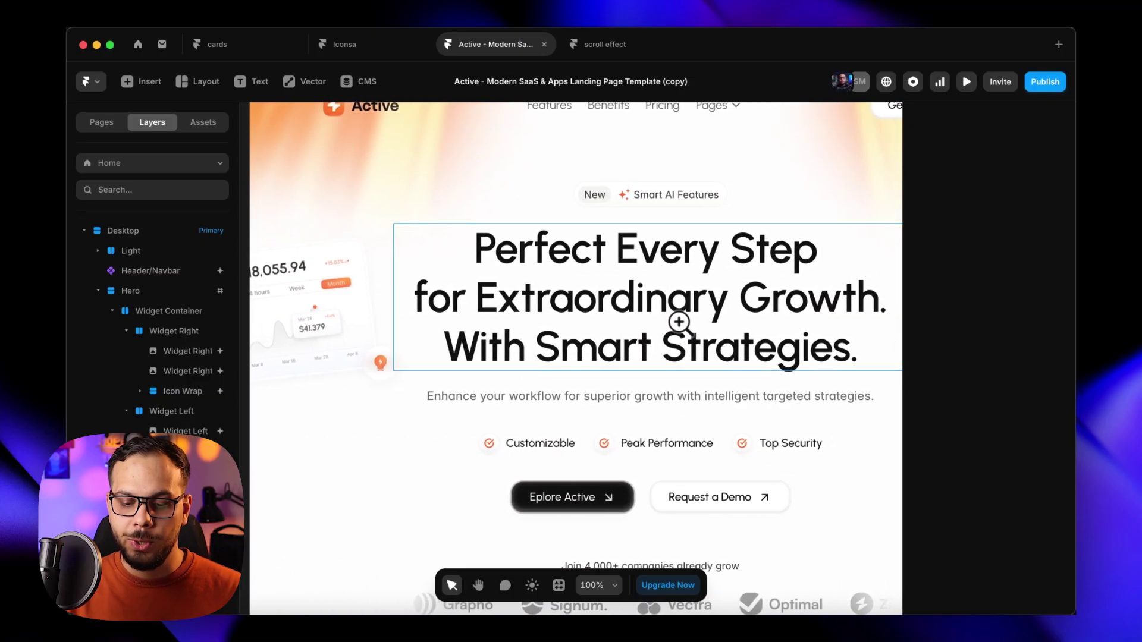
key(super+minus)
- Add a Scroll Speed effect at 110% to the Total active users card
click(724, 304)
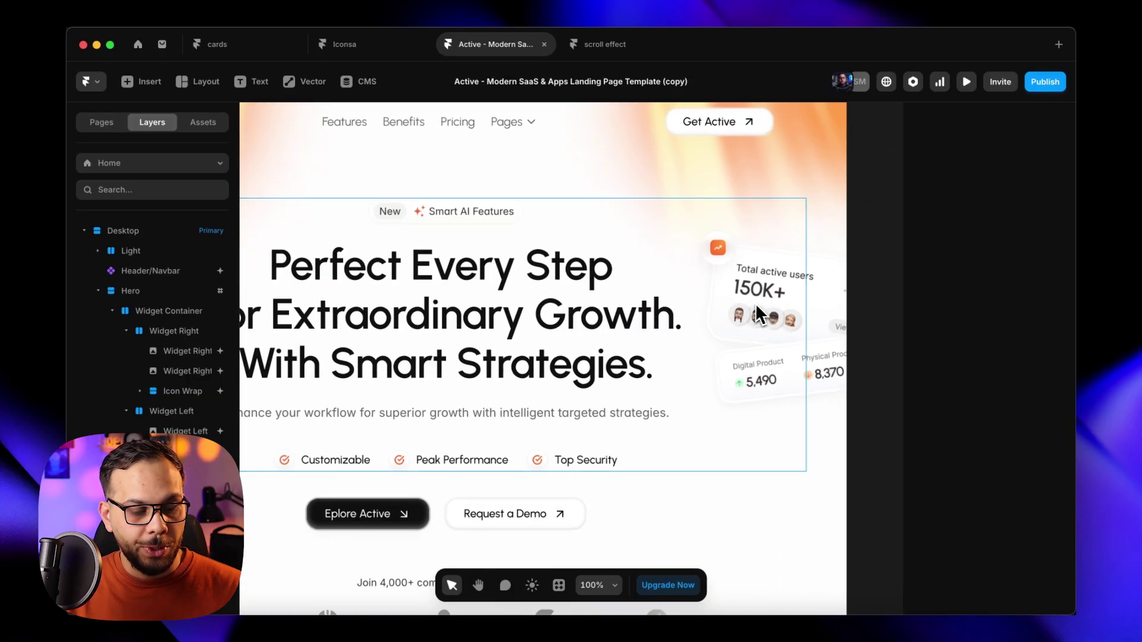
click(807, 301)
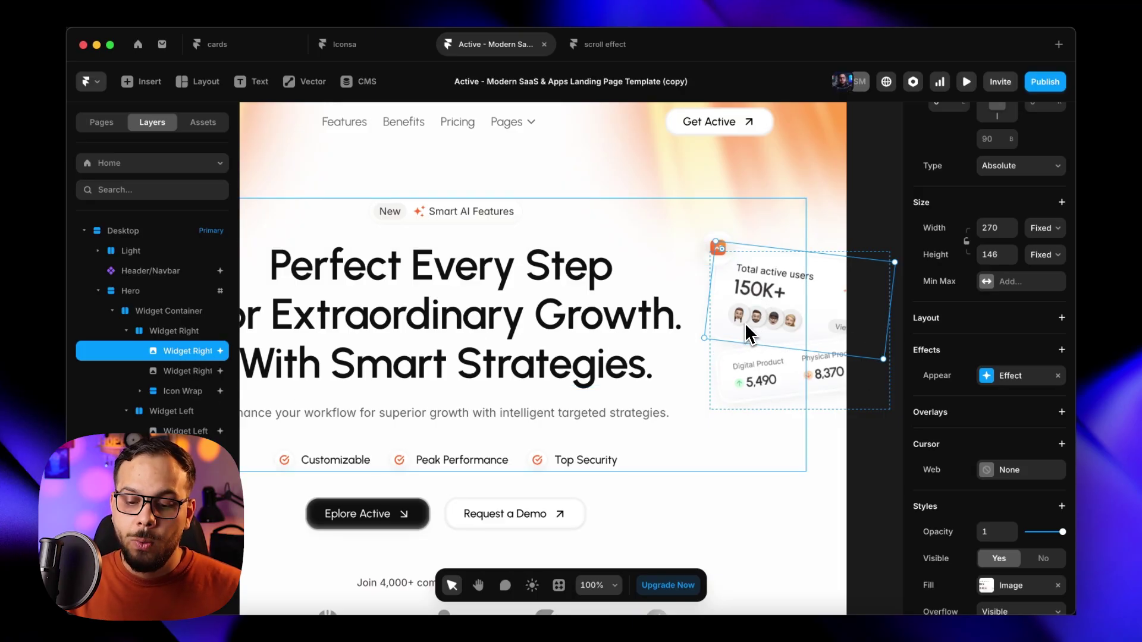
scroll(744, 324, left, 5)
scroll(744, 323, right, 5)
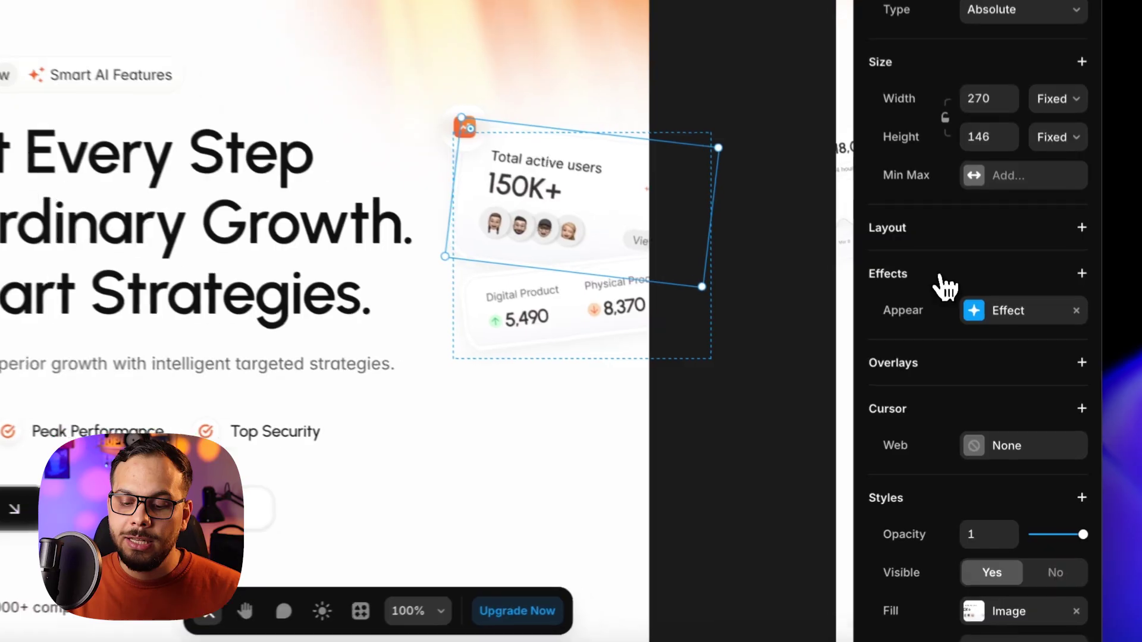
click(969, 361)
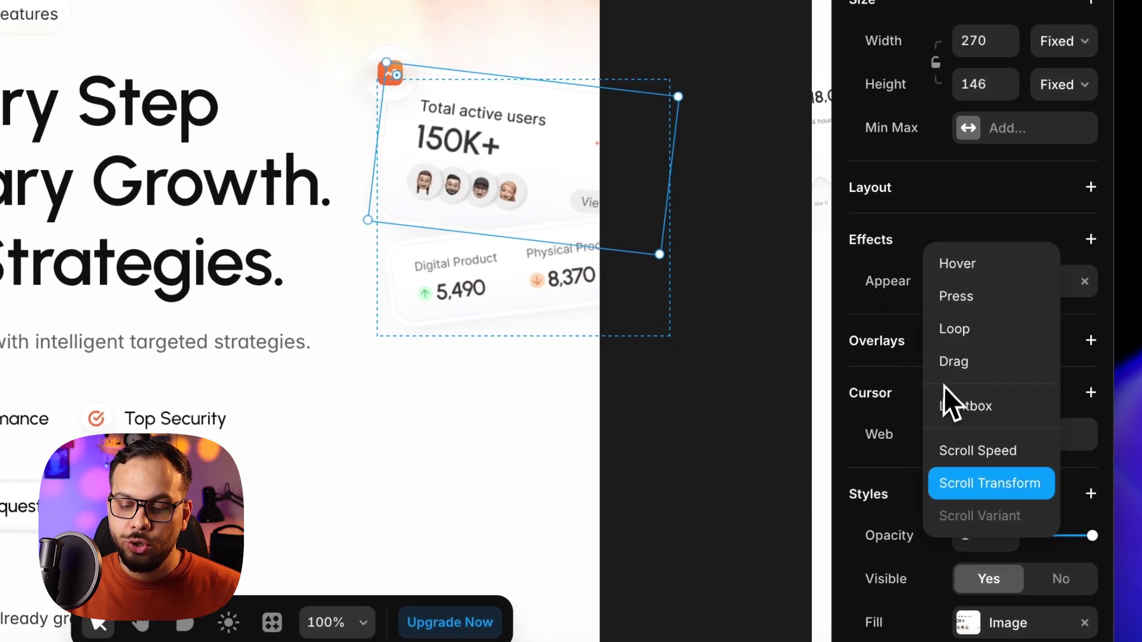
click(955, 452)
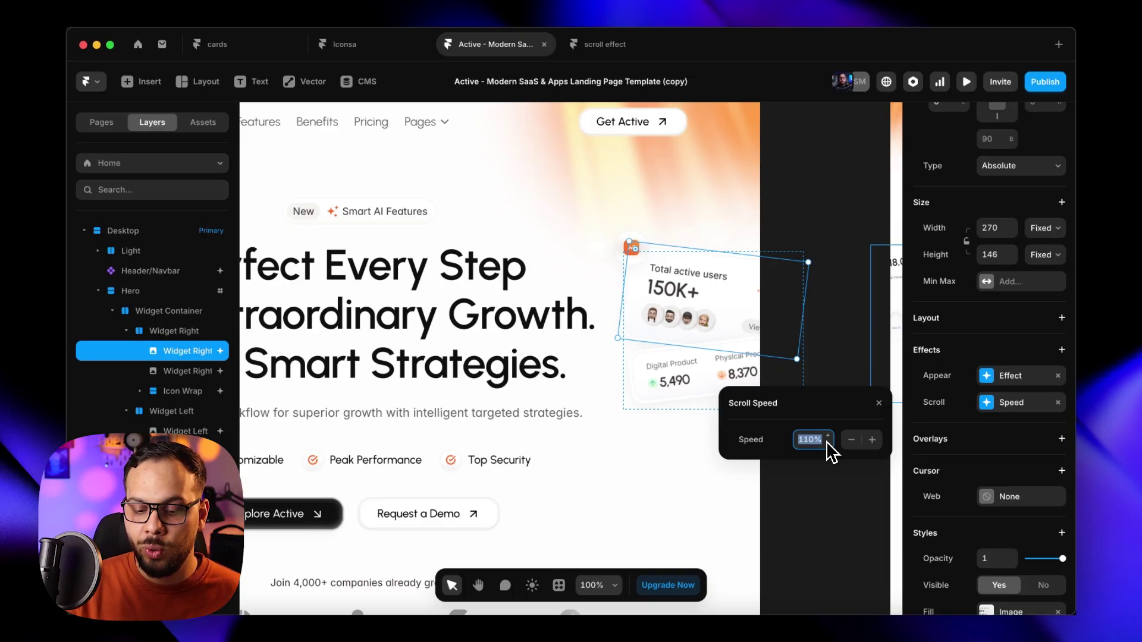
- Fine-tune the Total active users card's scroll speed down to 108% and close the popup
key(shift+Up)
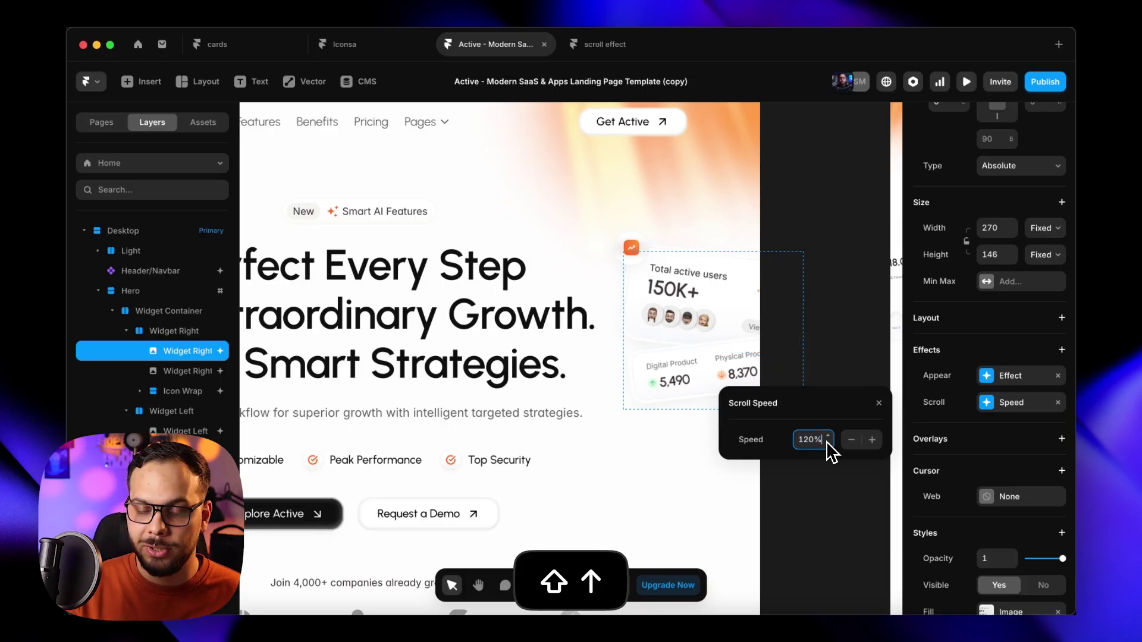
key(shift+Up)
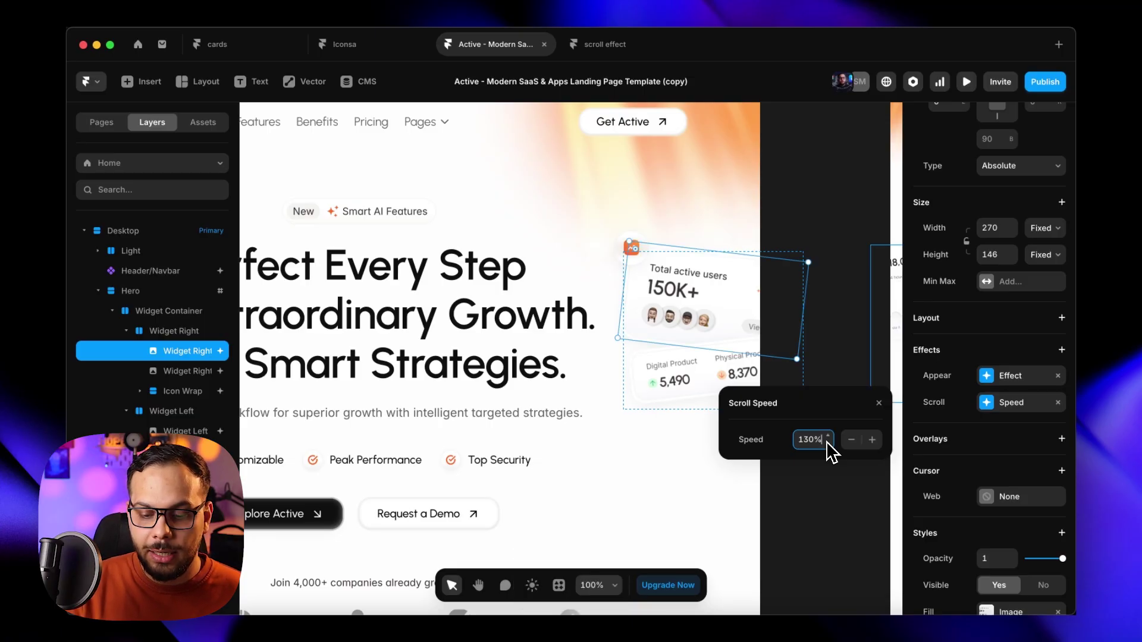
key(shift+Down)
key(shift+Down)
key(shift+Down)
key(shift+Up)
key(Down)
key(Down)
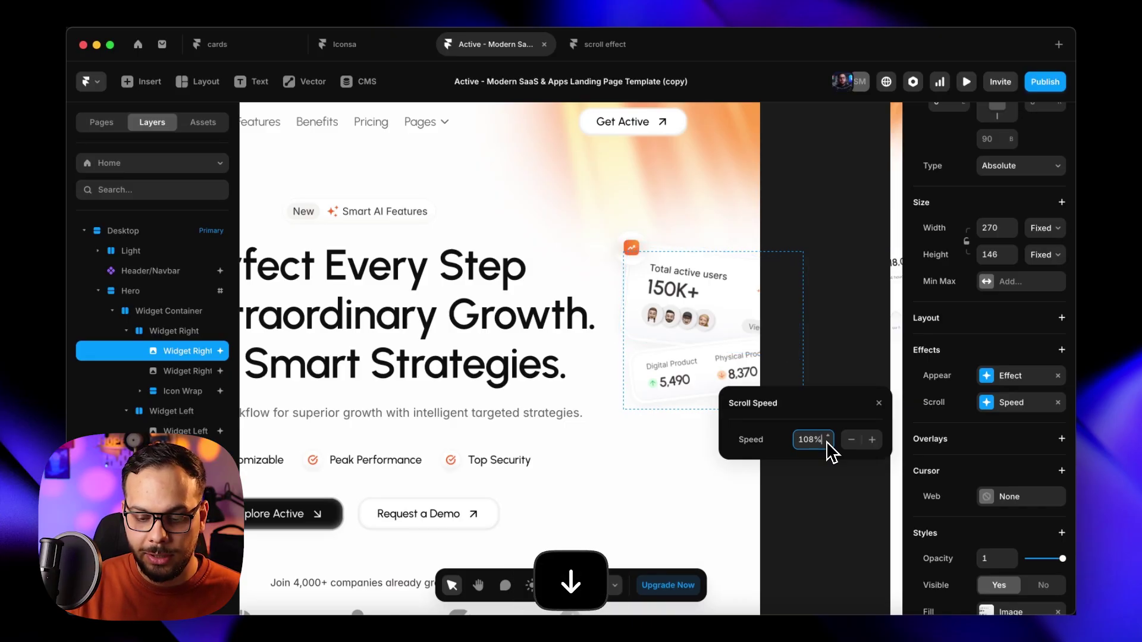
key(Down)
key(Up)
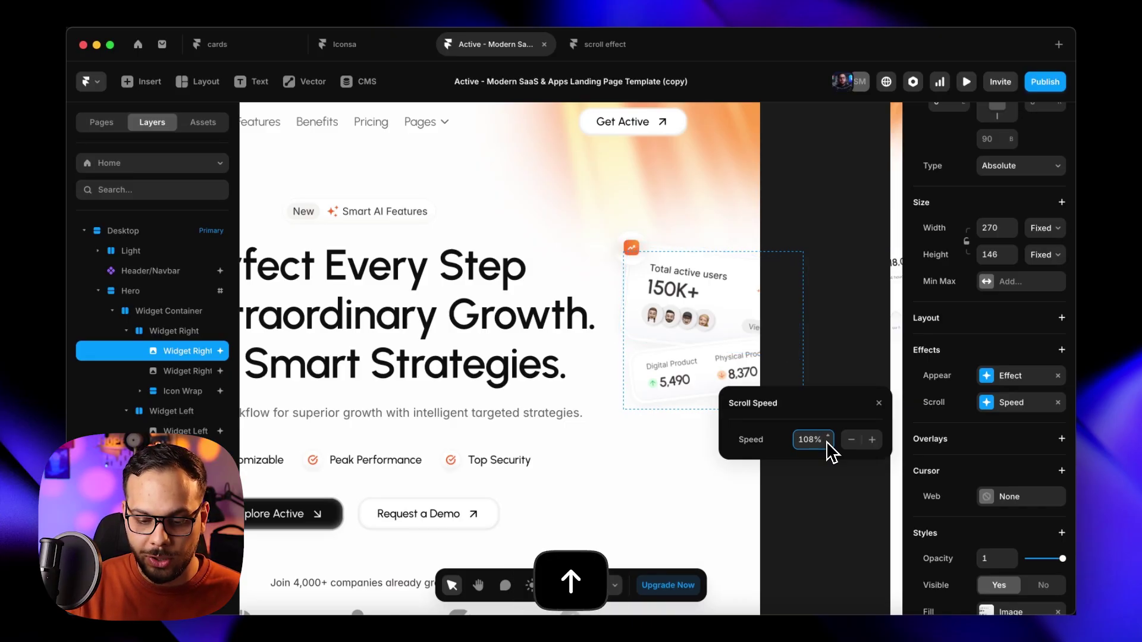
click(879, 403)
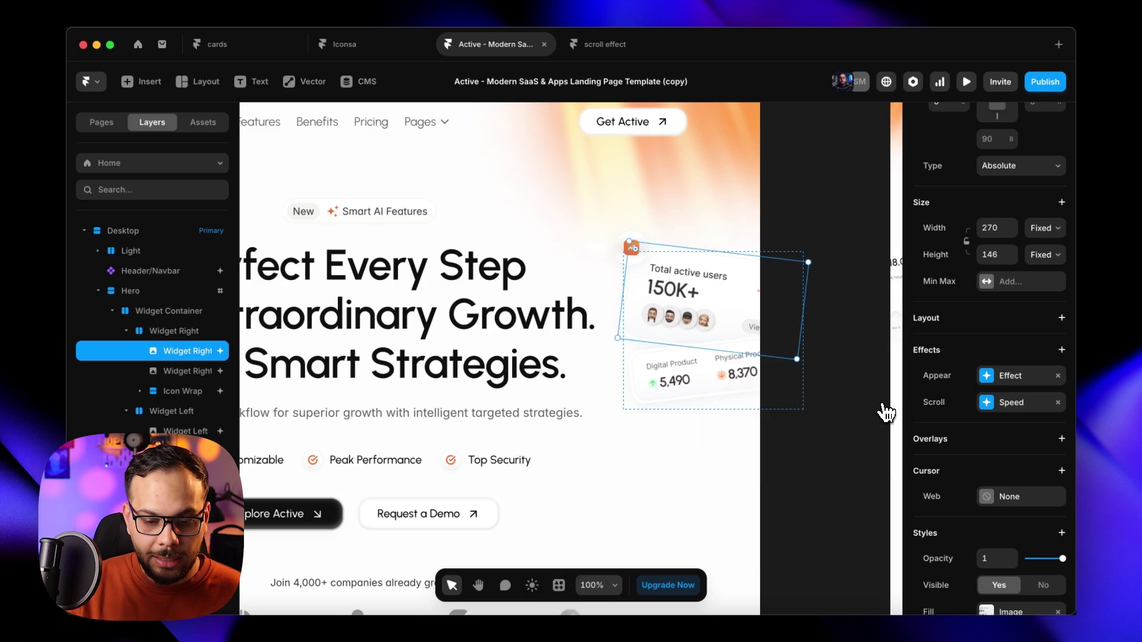
- Reselect the Total active users card, nudge its scroll speed value down, and zoom out
click(738, 375)
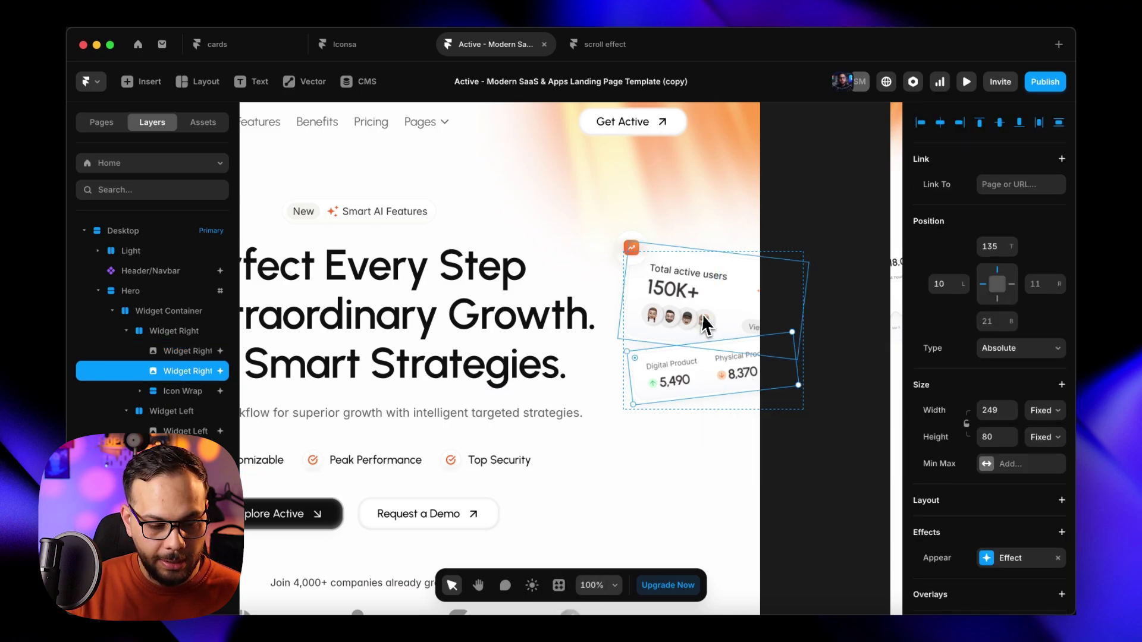
click(754, 311)
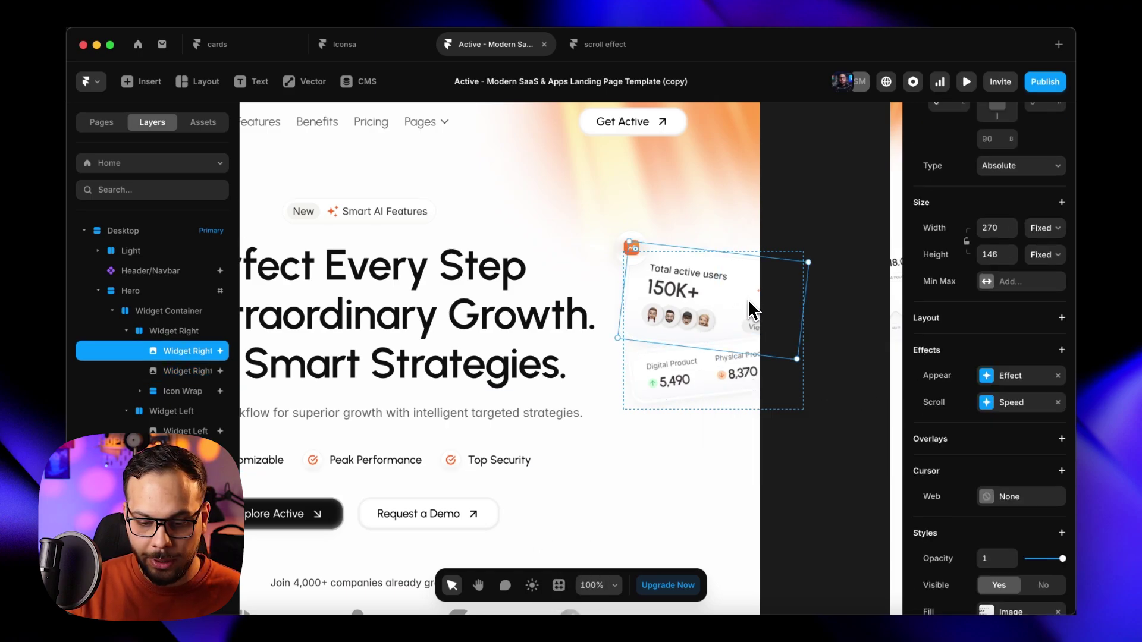
click(189, 371)
scroll(989, 491, down, 2)
click(1011, 585)
click(812, 585)
key(Down)
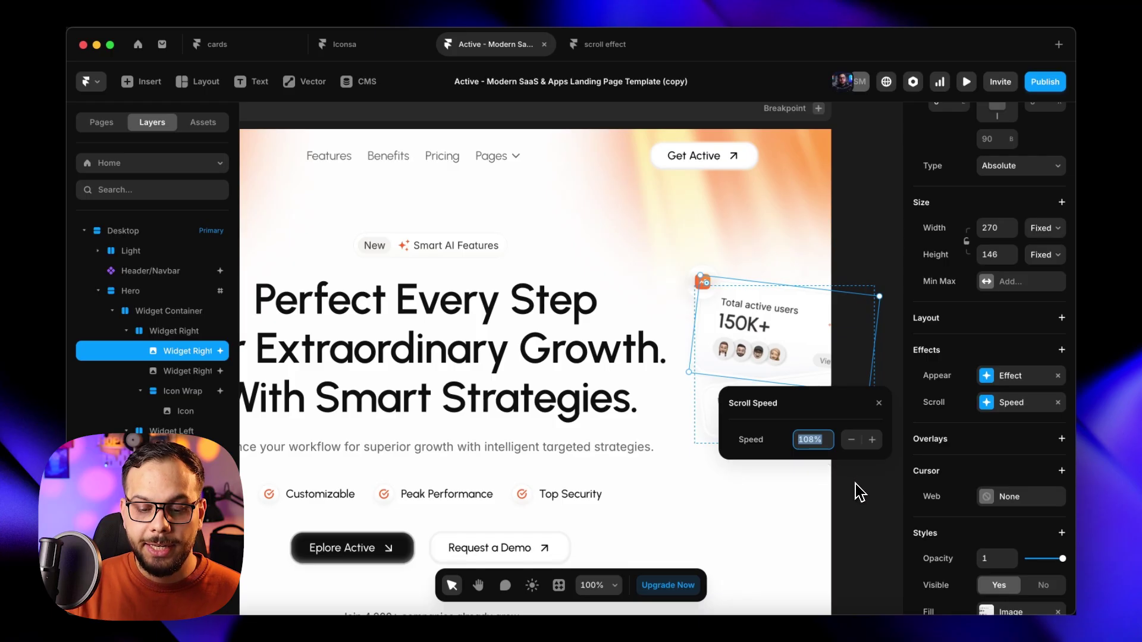
alt+click(671, 401)
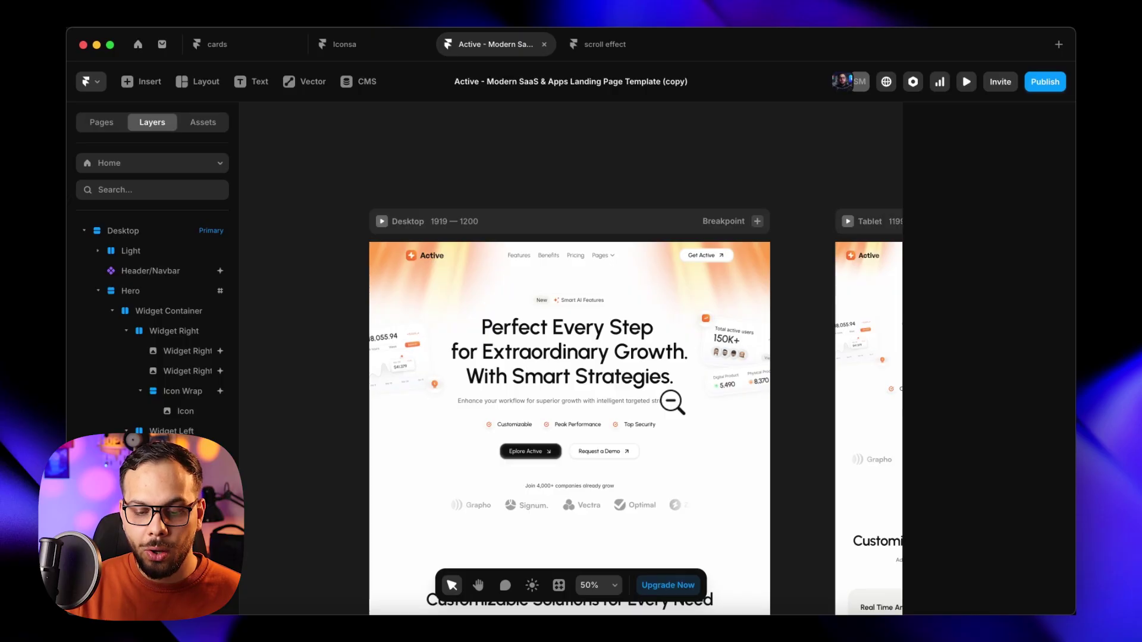
click(754, 374)
click(743, 372)
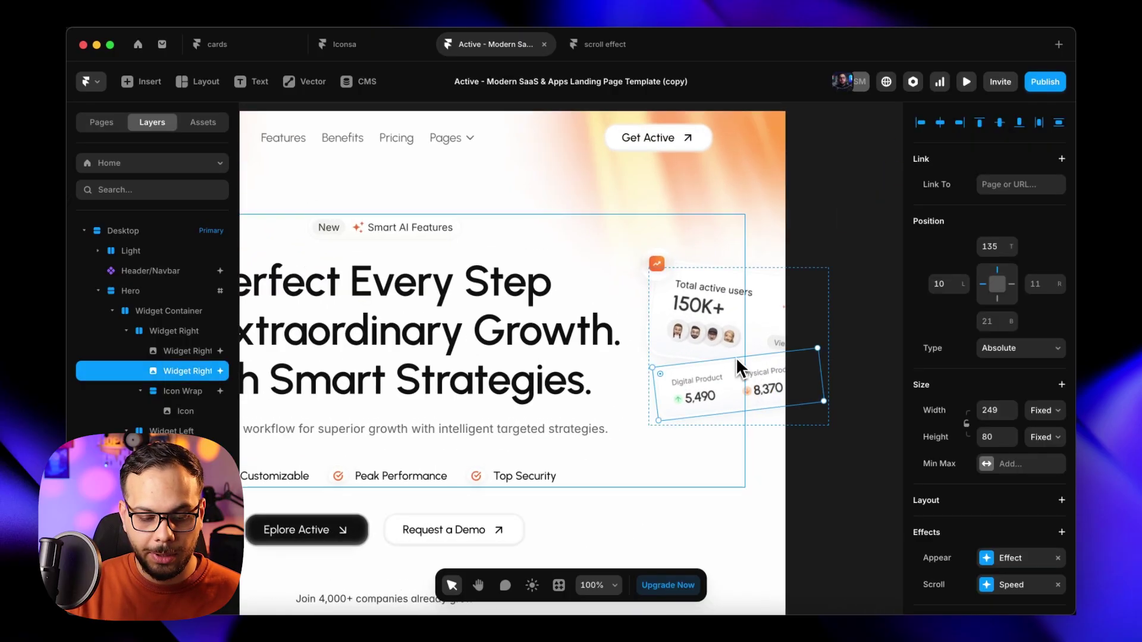
alt+click(740, 363)
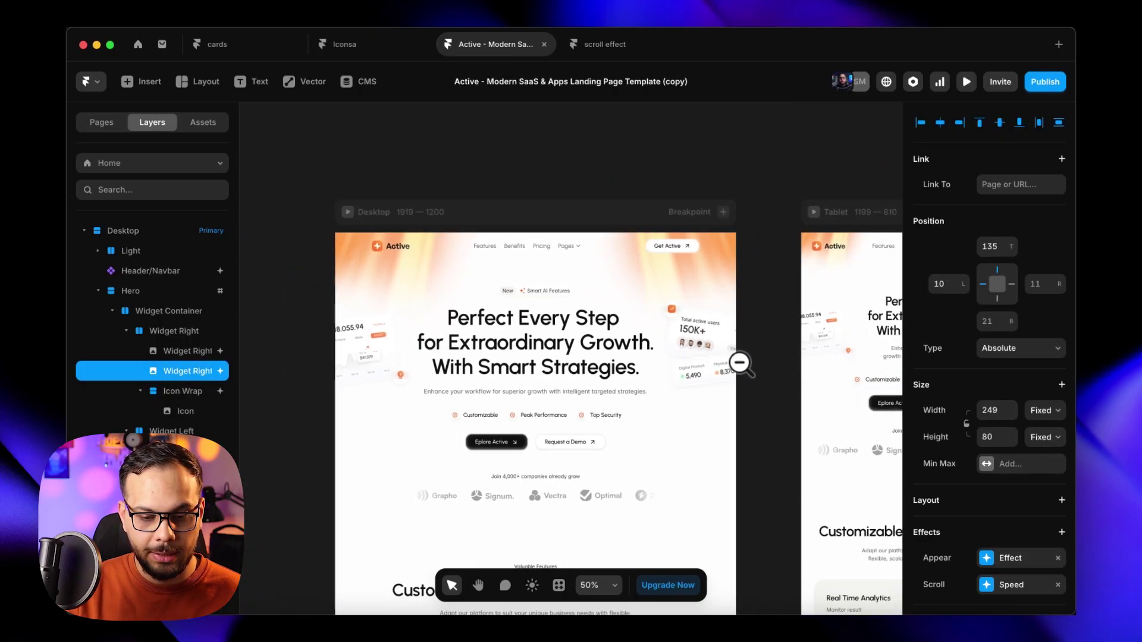
click(350, 213)
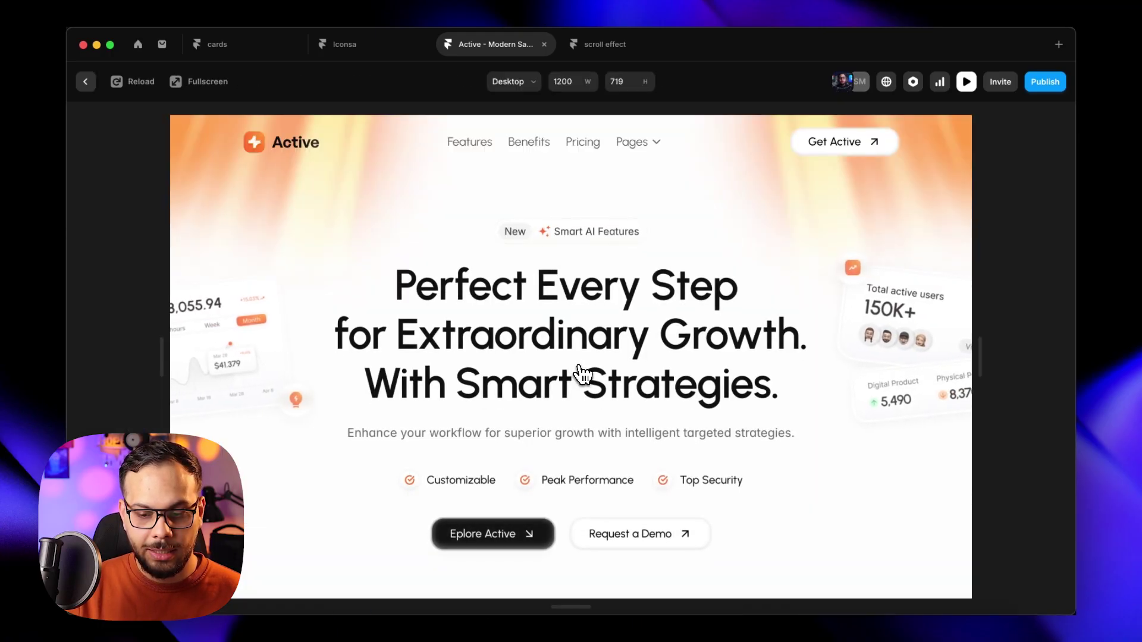
scroll(581, 375, down, 1)
scroll(581, 374, down, 2)
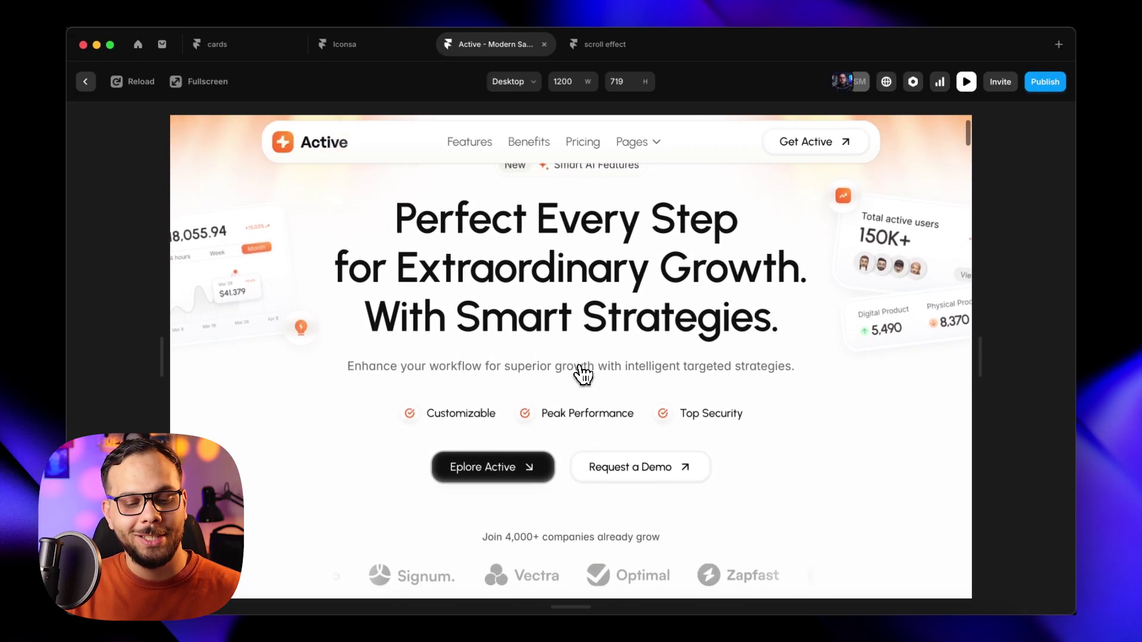
scroll(581, 374, up, 2)
scroll(582, 375, down, 1)
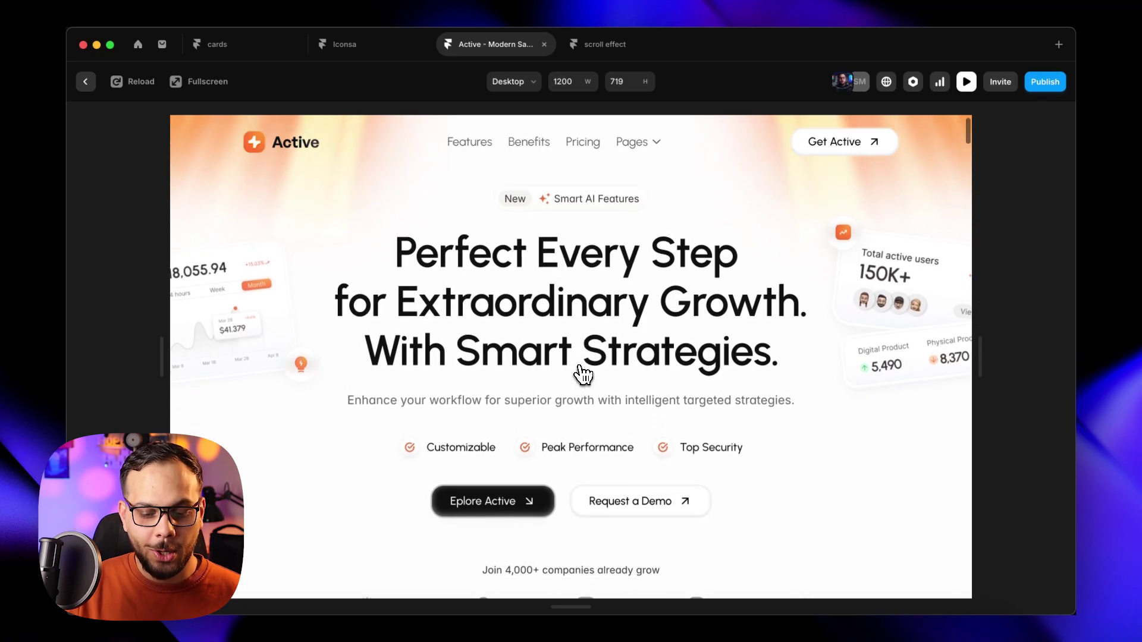
scroll(582, 374, up, 1)
click(85, 81)
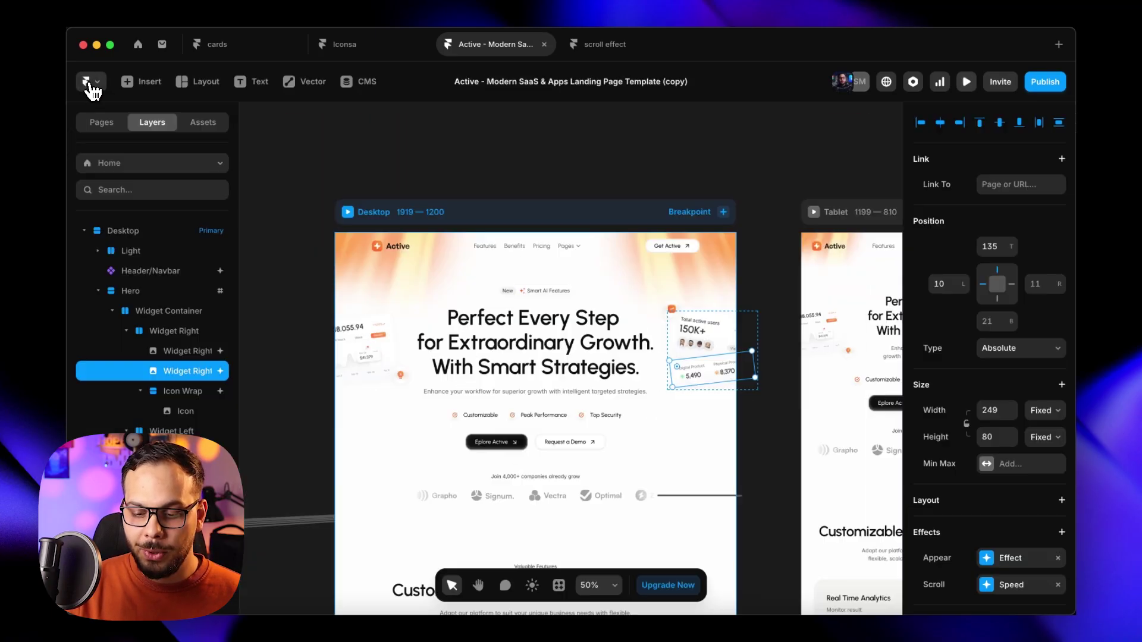
- Raise the lower Digital Product card's scroll speed
scroll(987, 452, down, 3)
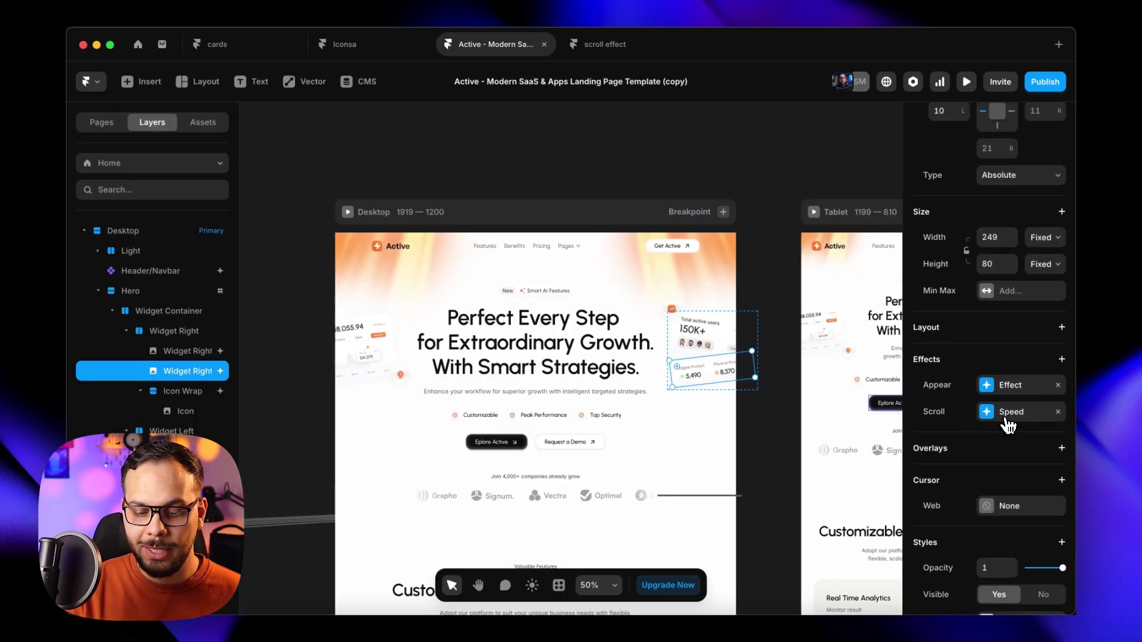
click(1006, 418)
key(shift+Up)
key(shift+Up)
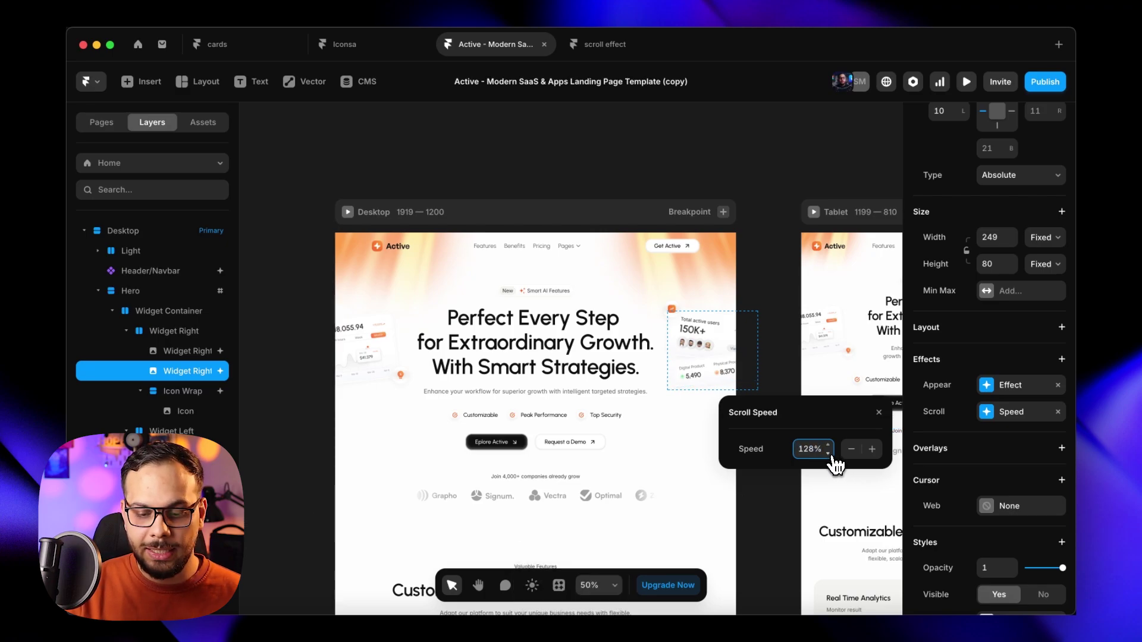
- Preview the page, scroll up and down to test the speeds, reload, and return to the editor
click(348, 212)
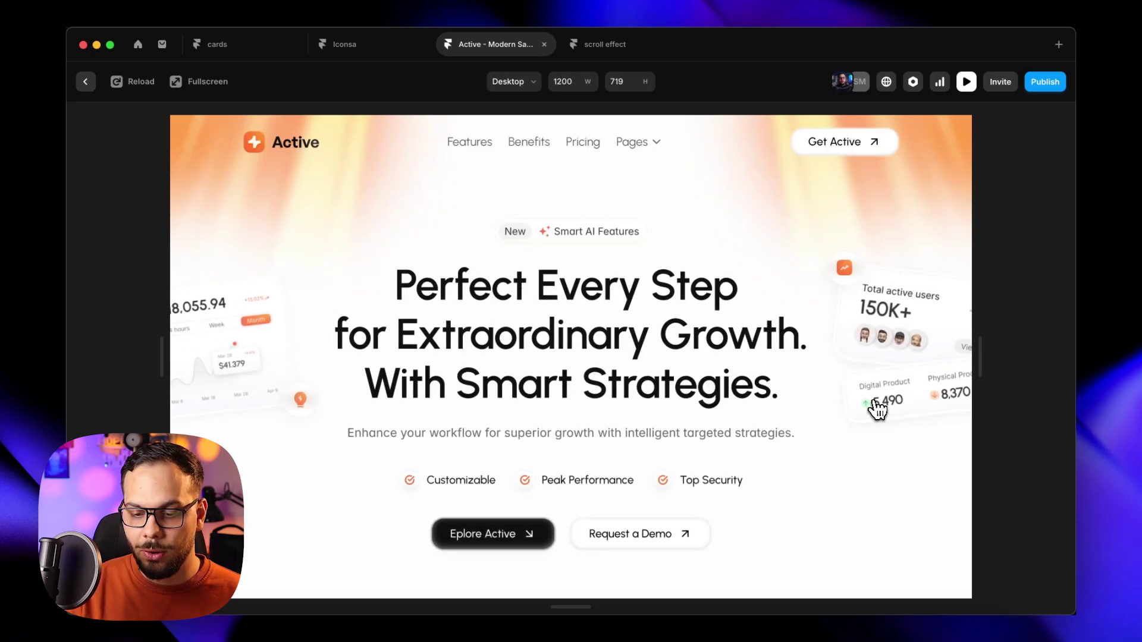
scroll(798, 428, down, 1)
scroll(799, 429, down, 2)
scroll(794, 428, up, 3)
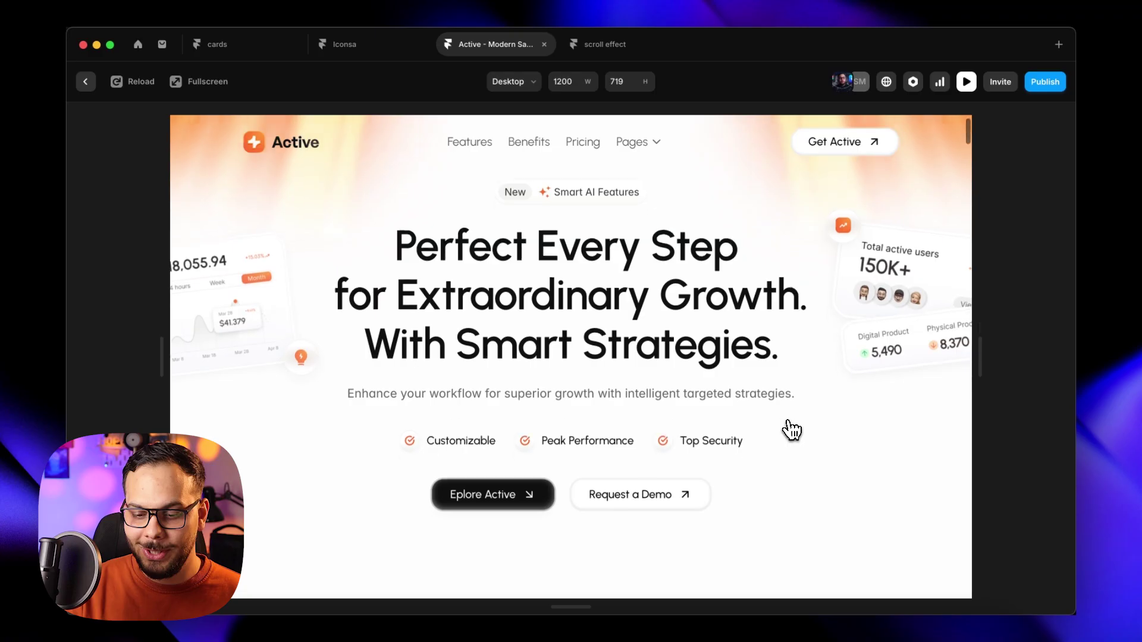
scroll(790, 430, down, 2)
scroll(791, 430, up, 2)
scroll(791, 429, down, 1)
scroll(791, 430, up, 2)
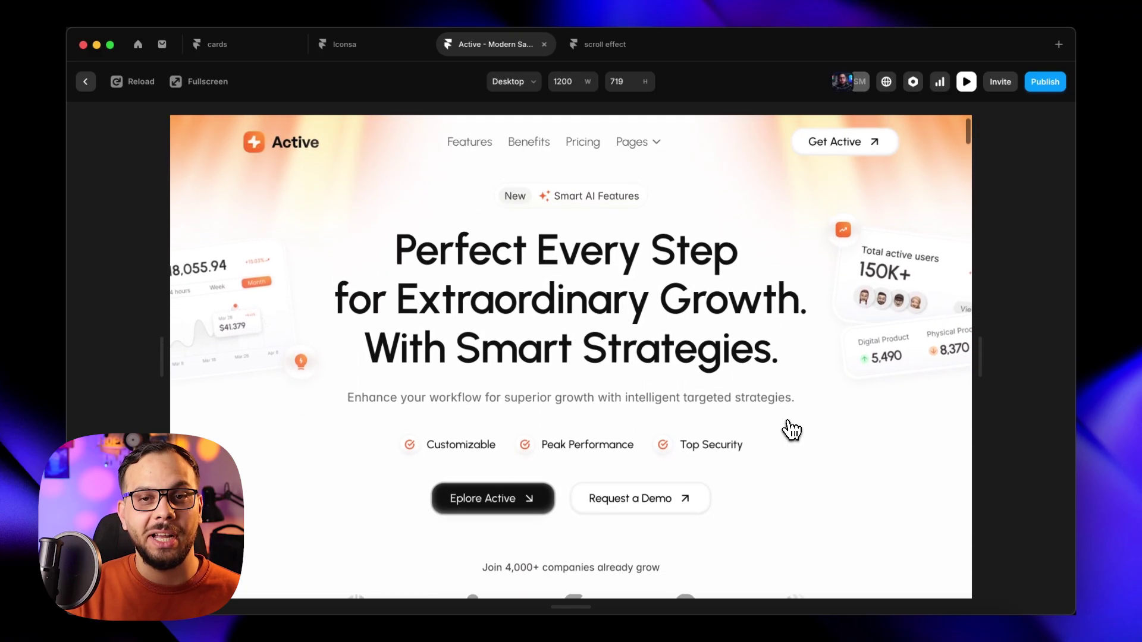
scroll(791, 429, down, 2)
scroll(791, 430, up, 2)
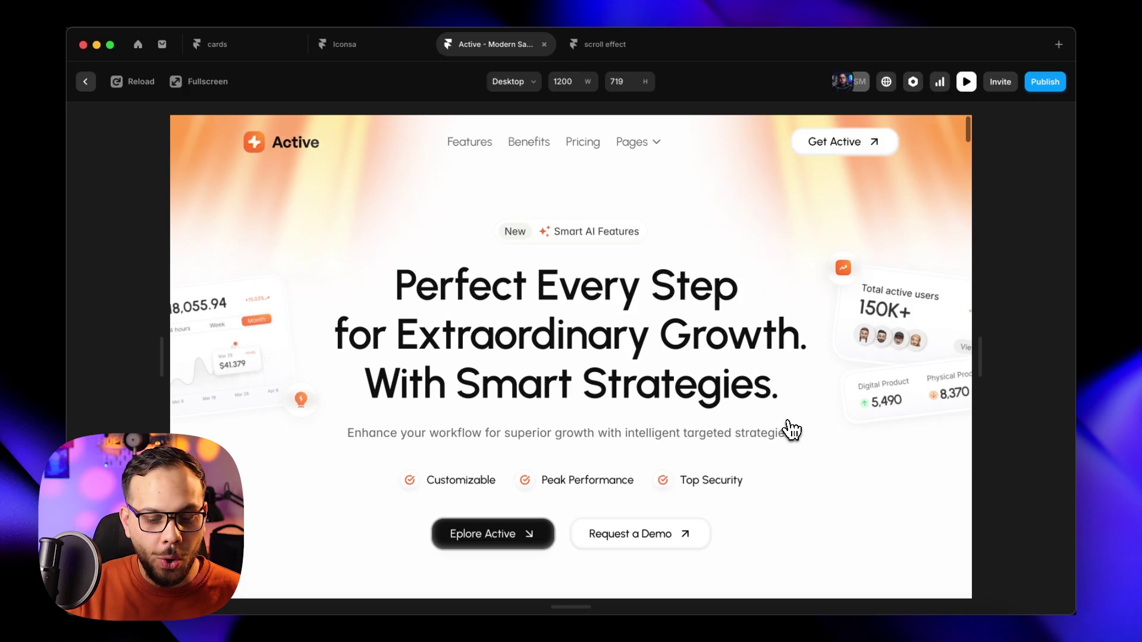
key(super+r)
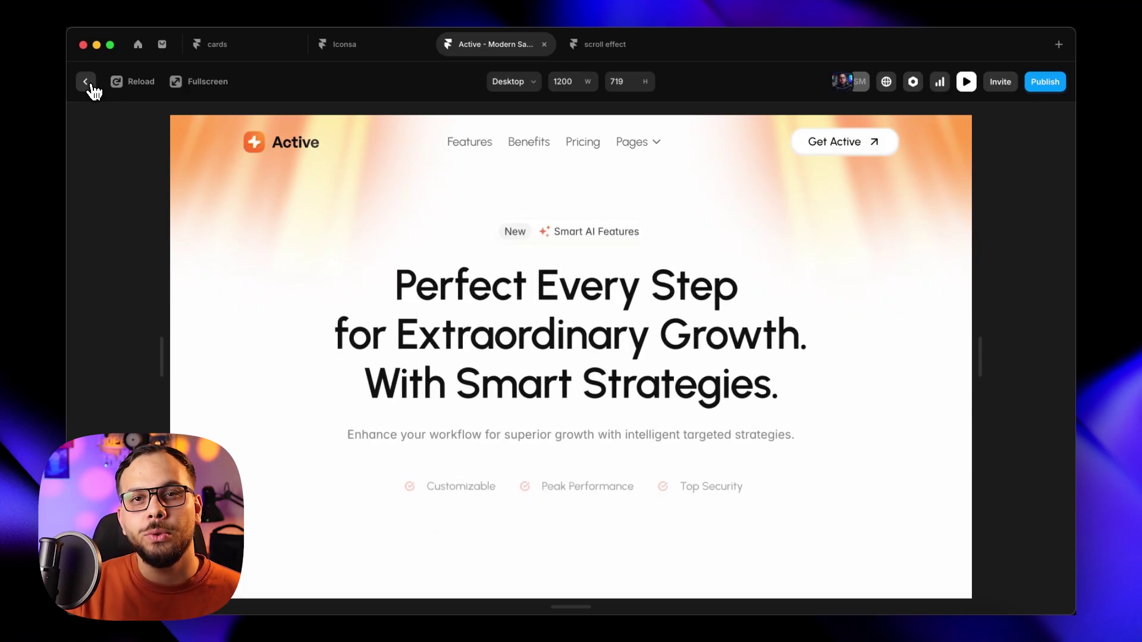
click(87, 83)
- Select the Digital Product widget card, inspect its scroll speed settings, and reselect it
click(774, 246)
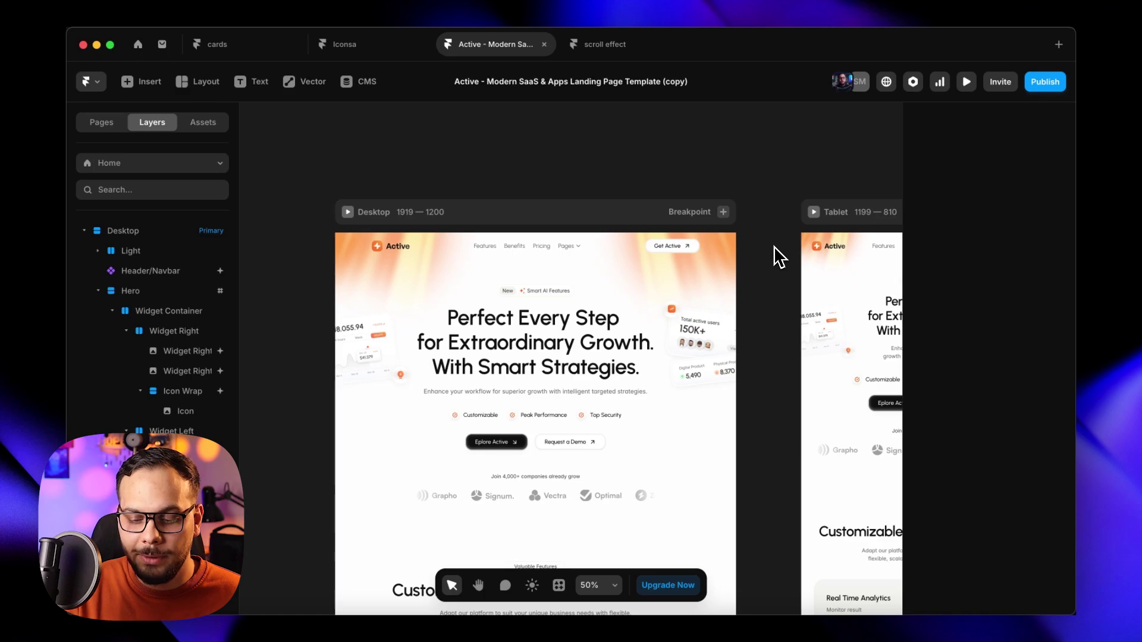
click(716, 373)
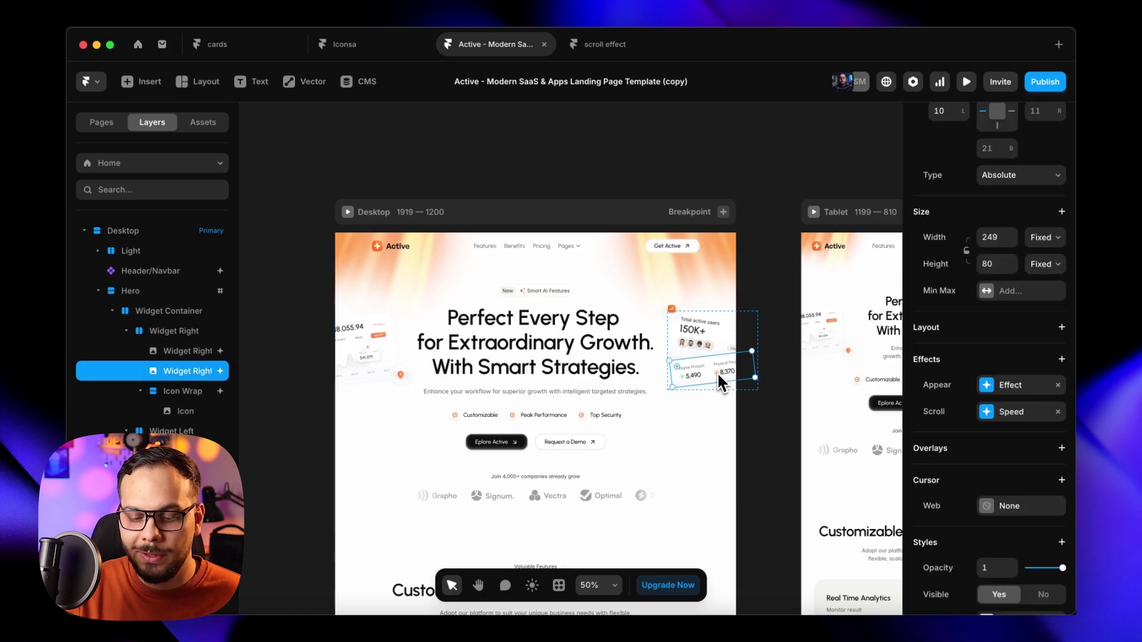
click(1012, 415)
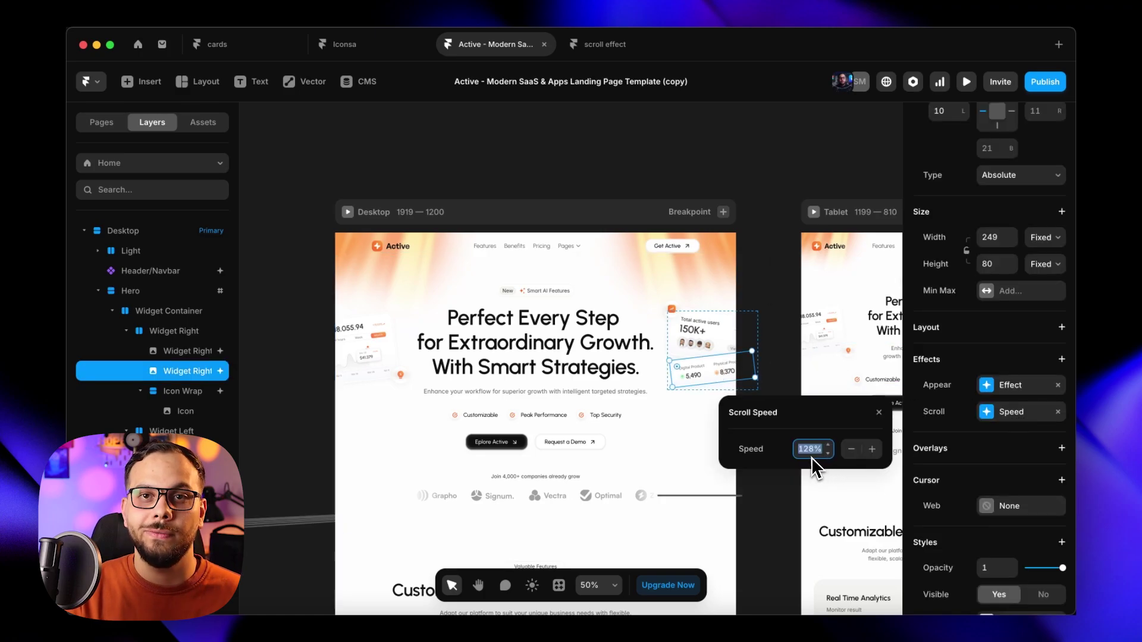
click(778, 339)
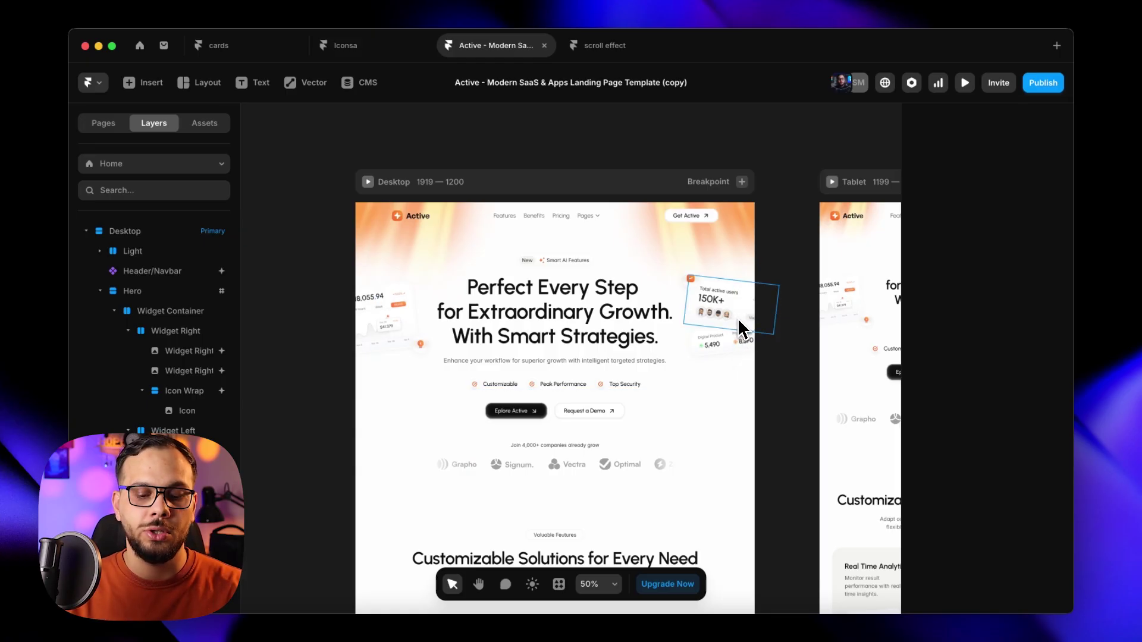
click(744, 340)
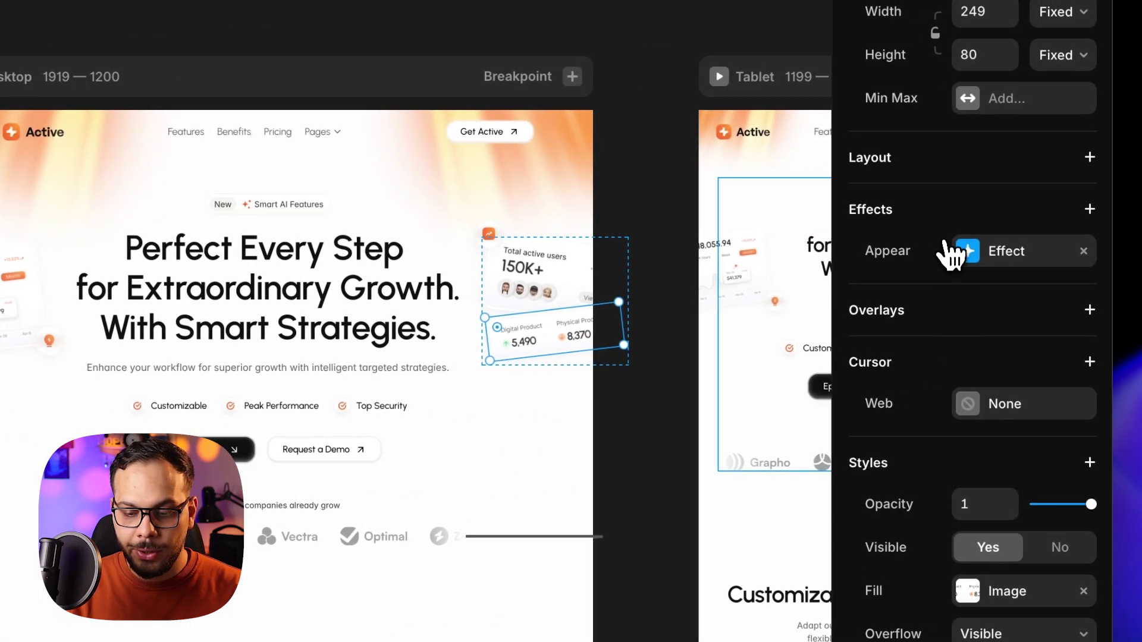
- Add a Scroll Transform effect triggered by Section in View on #action
click(952, 255)
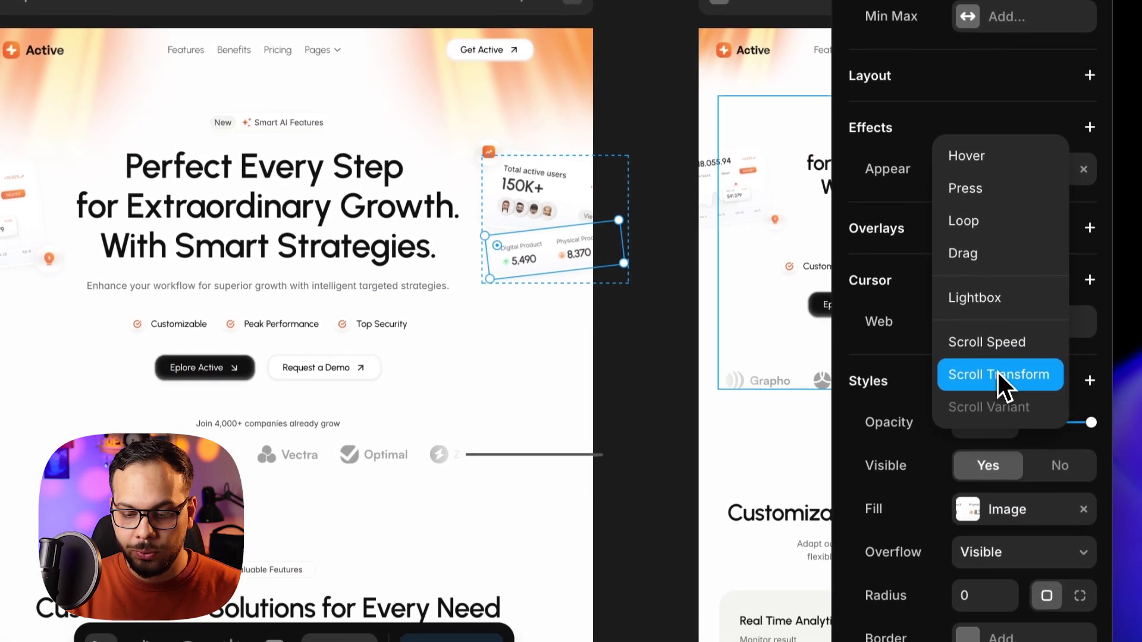
click(998, 456)
click(692, 270)
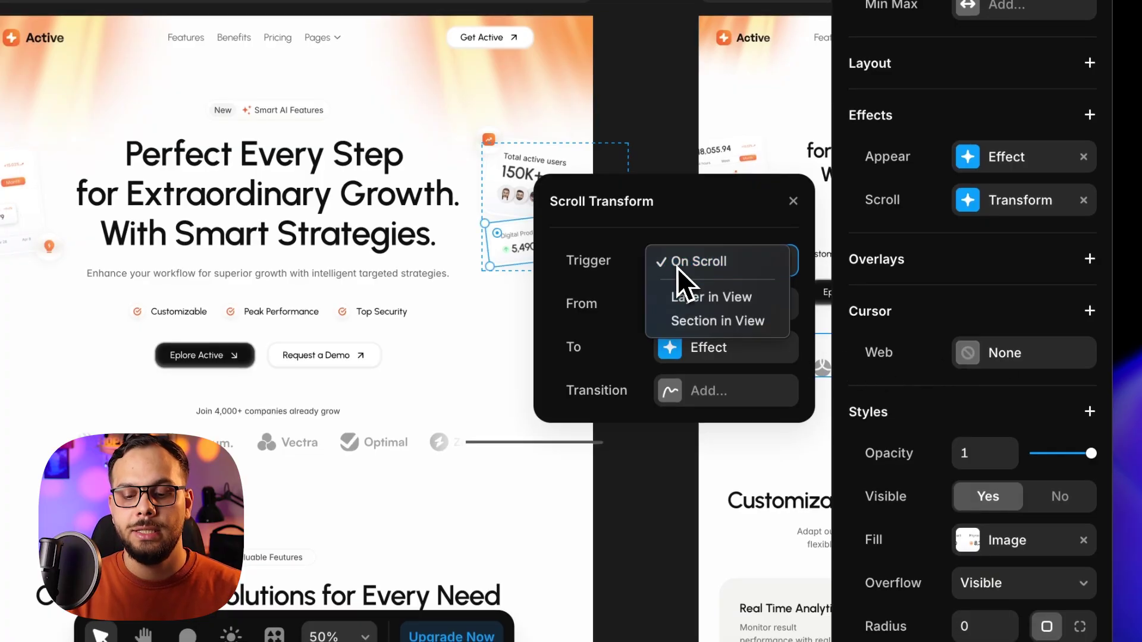
click(701, 322)
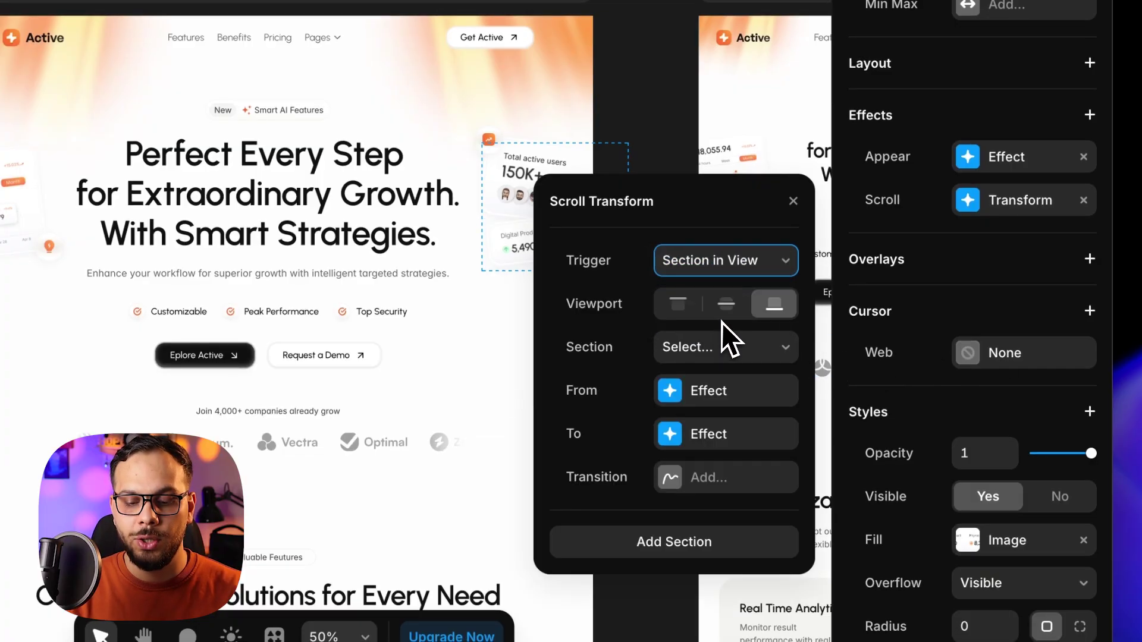
click(716, 350)
click(693, 396)
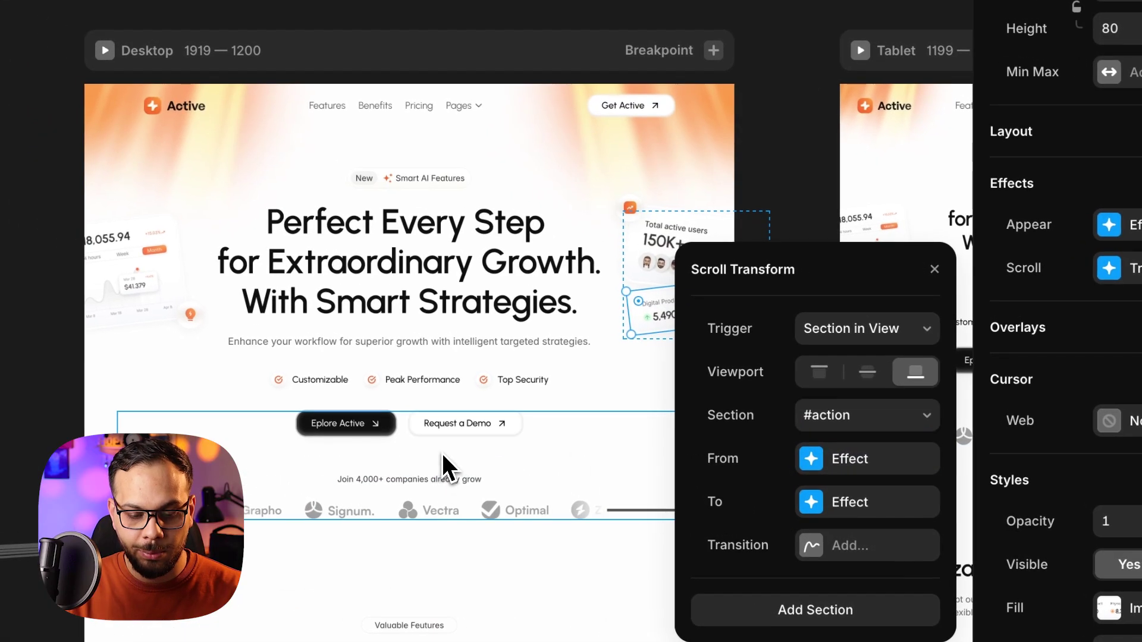
click(442, 454)
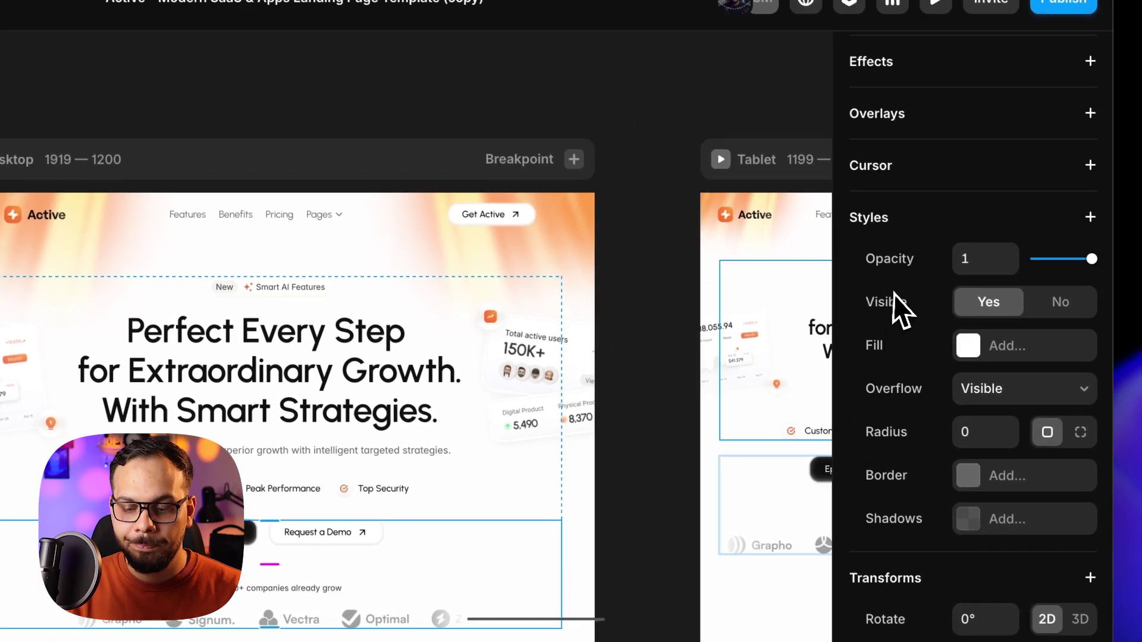
- Reselect the lower widget card and recheck its #action section and trigger options
scroll(1043, 196, up, 10)
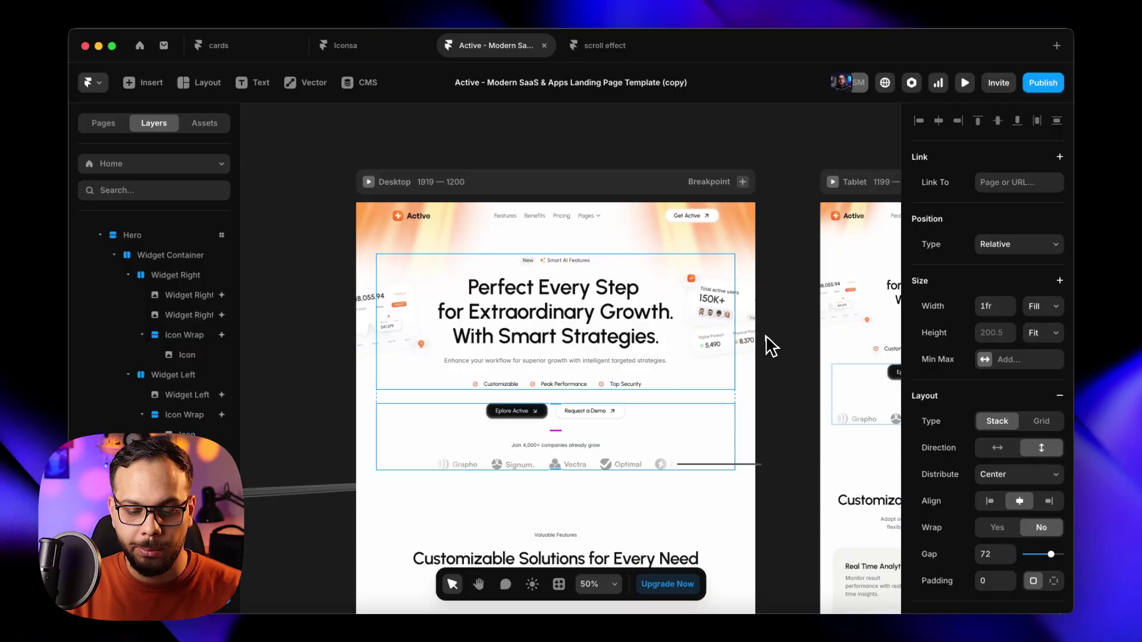
click(585, 421)
click(1015, 316)
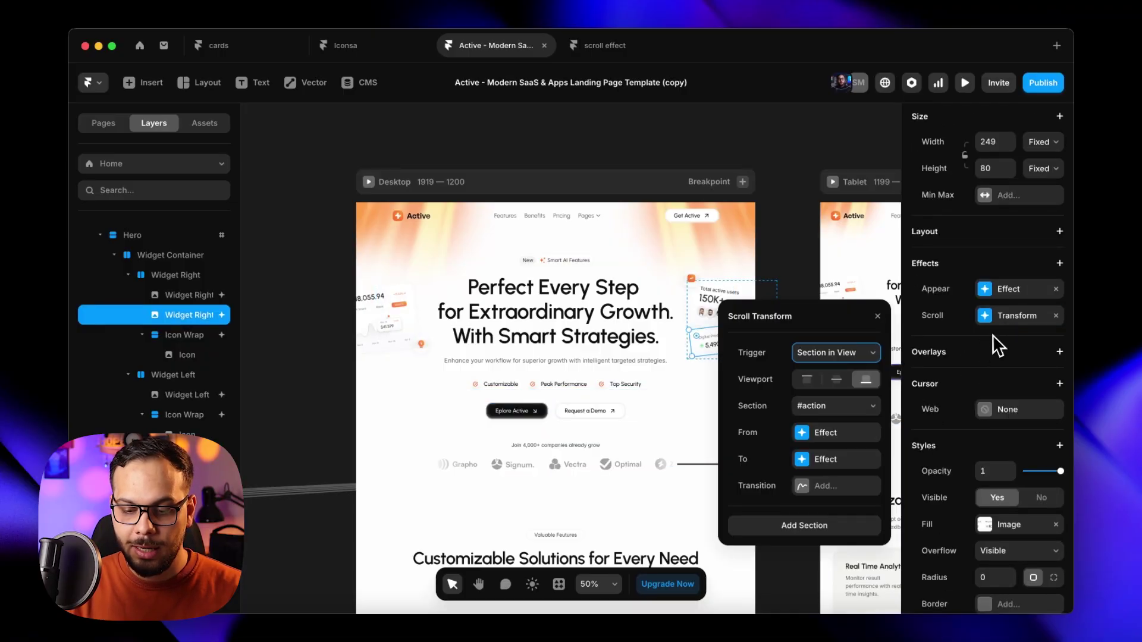
click(818, 410)
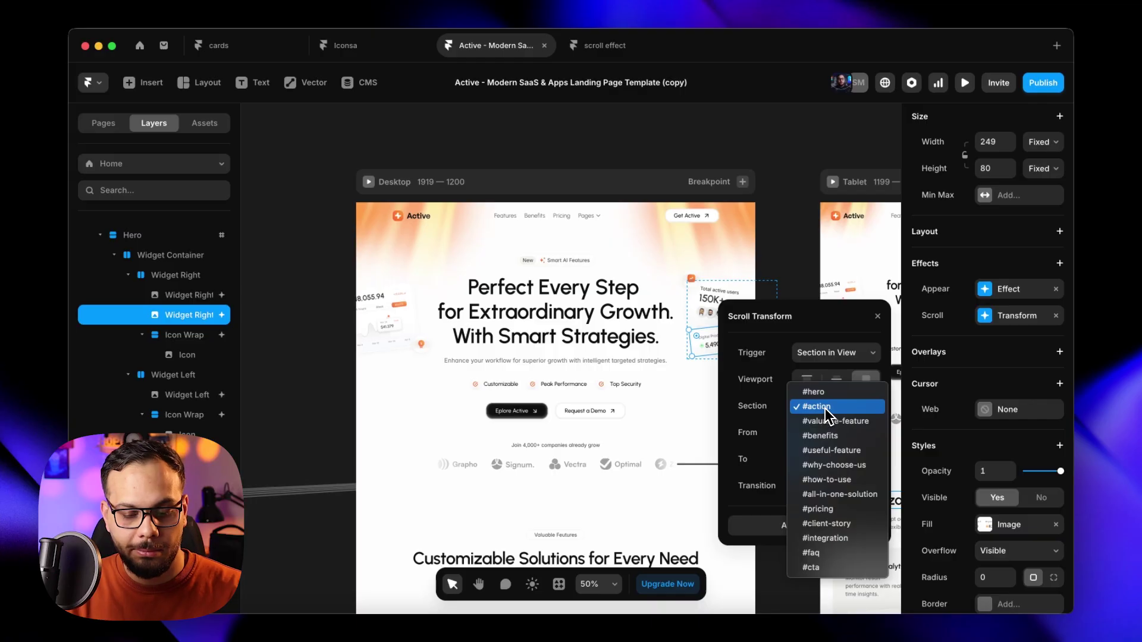
click(782, 416)
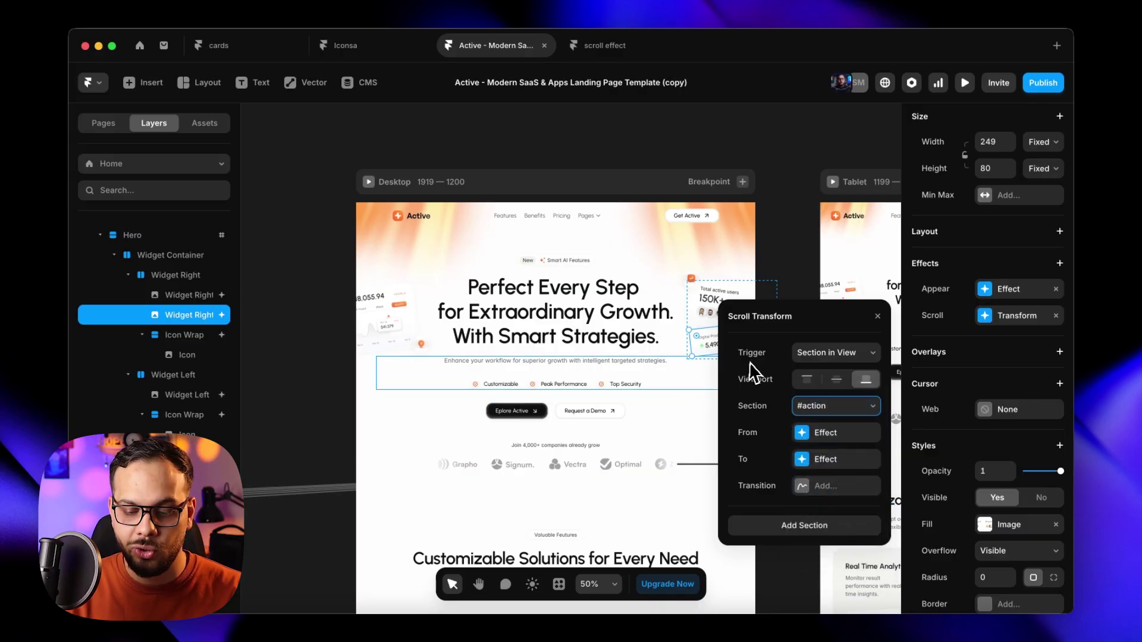
click(819, 355)
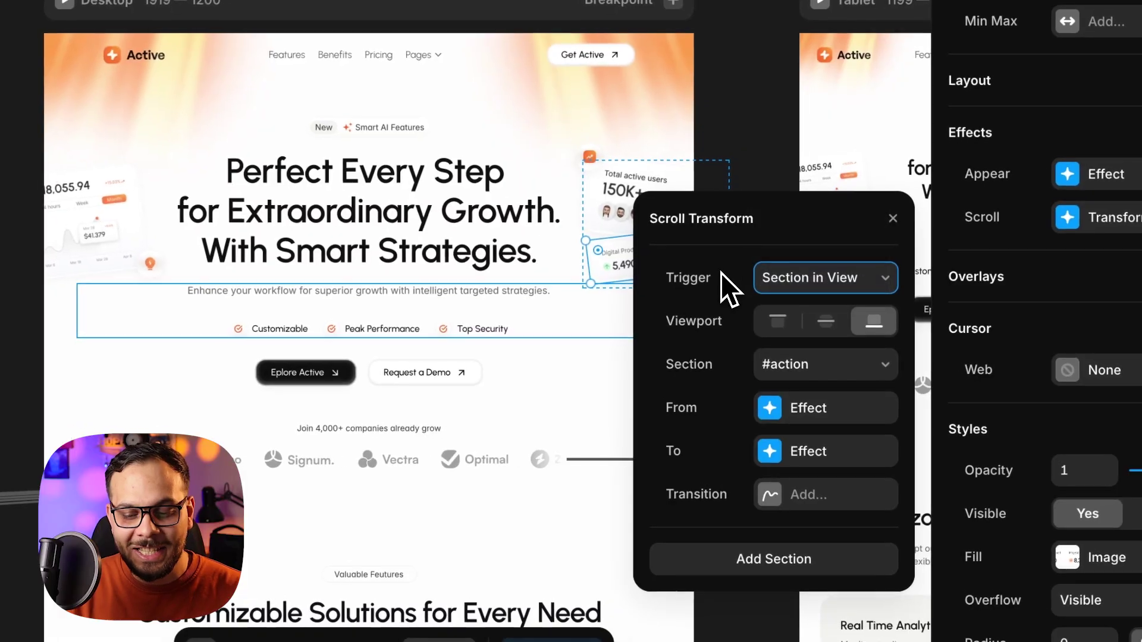
- Keep Section in View, fire at the viewport's middle, and inspect the From state settings
click(798, 287)
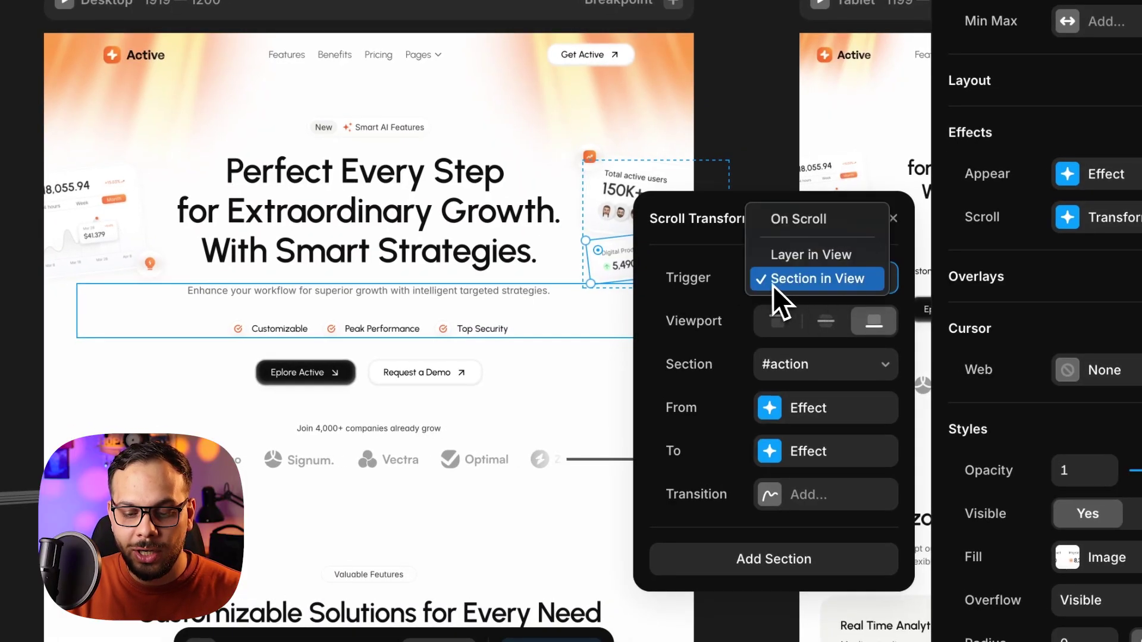
click(778, 281)
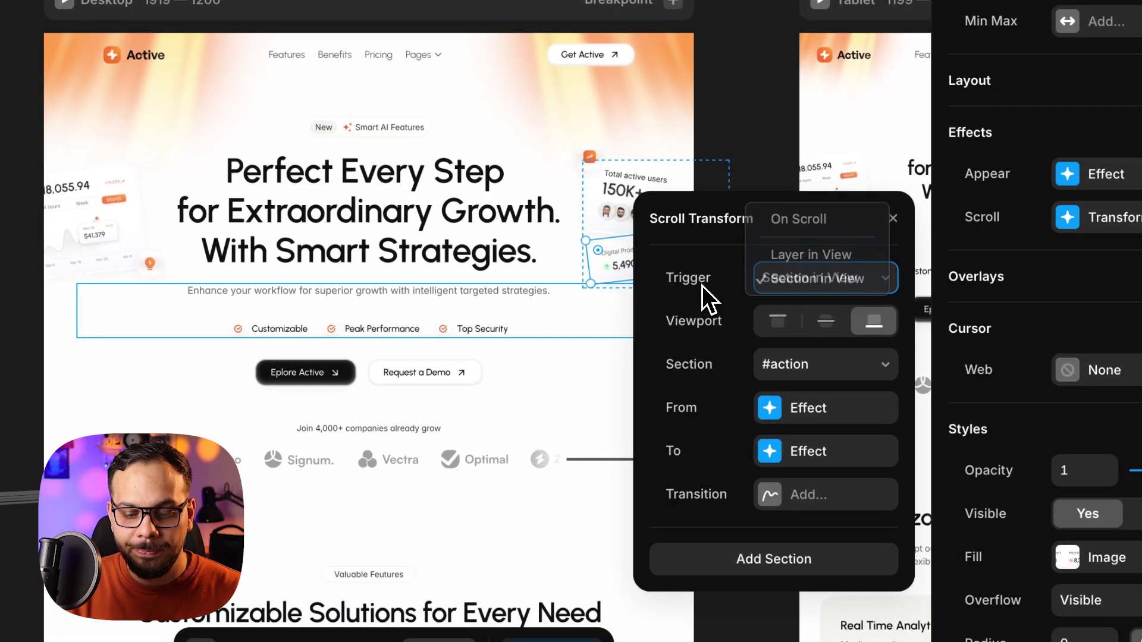
click(825, 324)
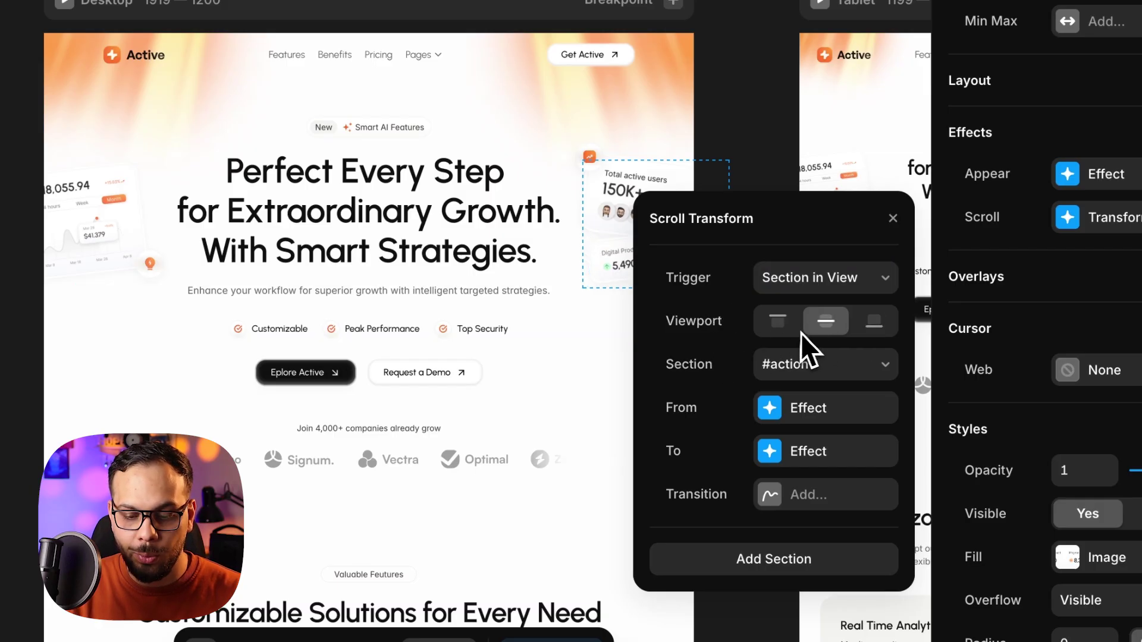
click(794, 411)
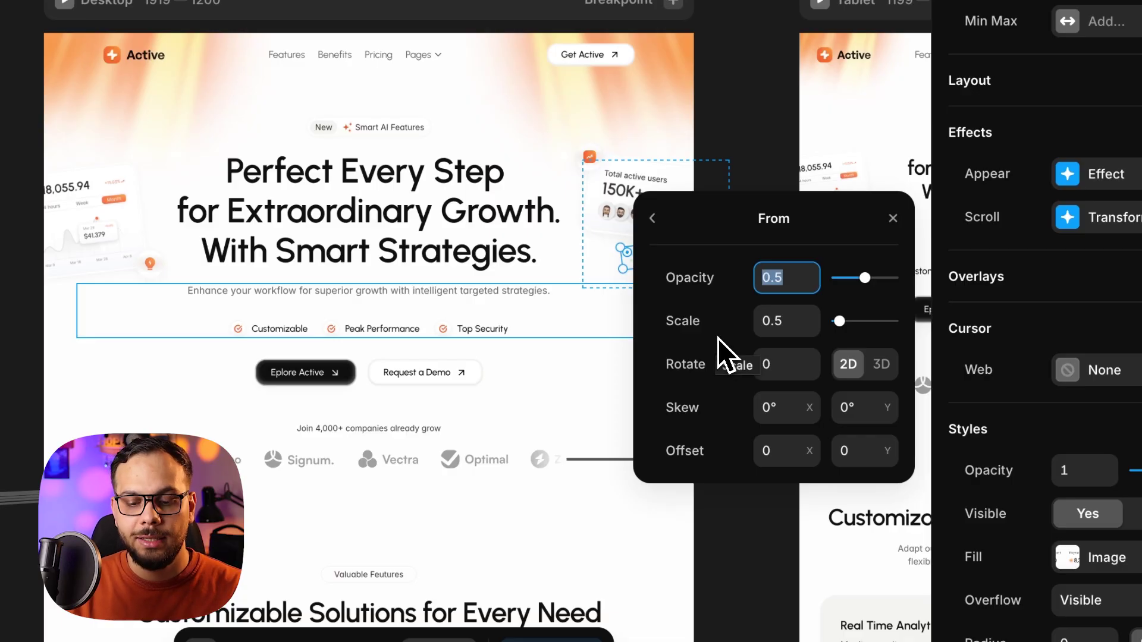
click(652, 219)
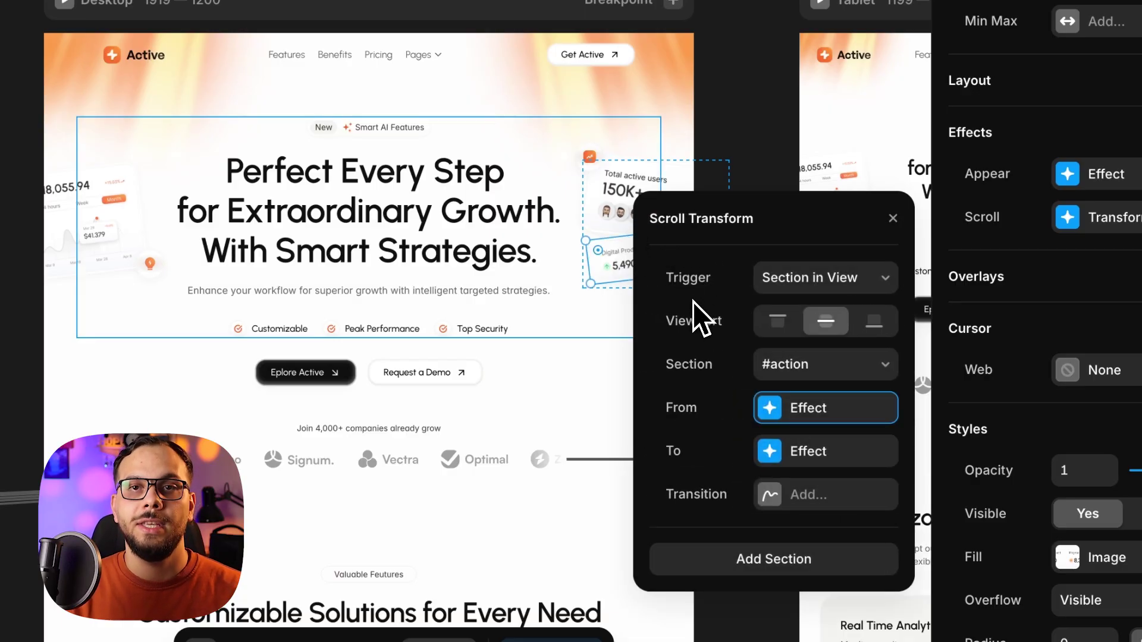
scroll(466, 297, right, 5)
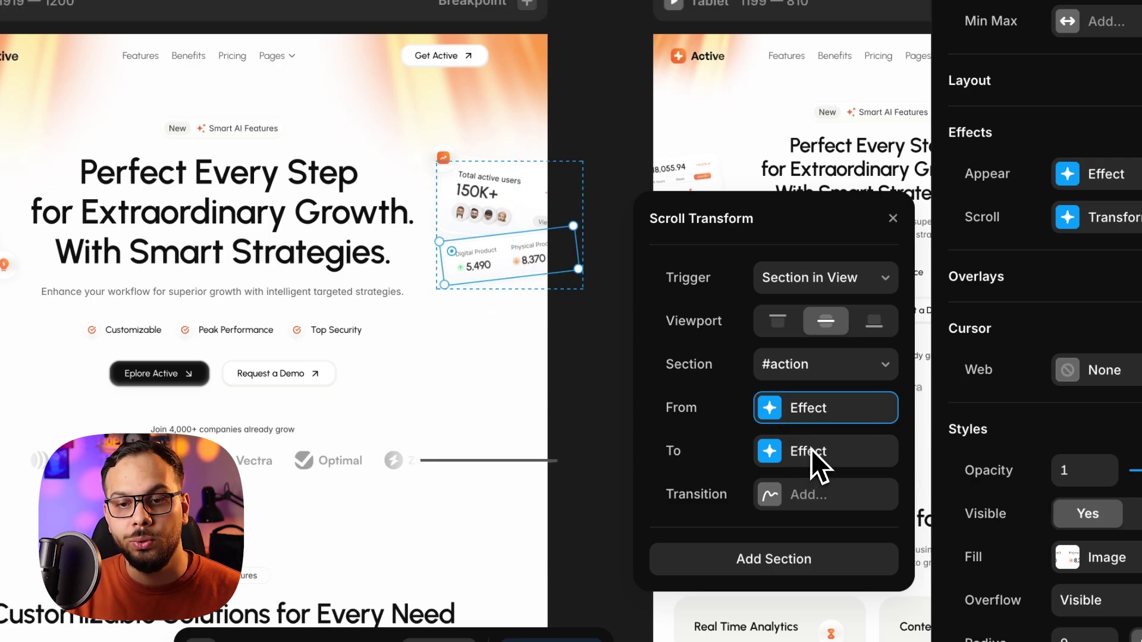
click(808, 413)
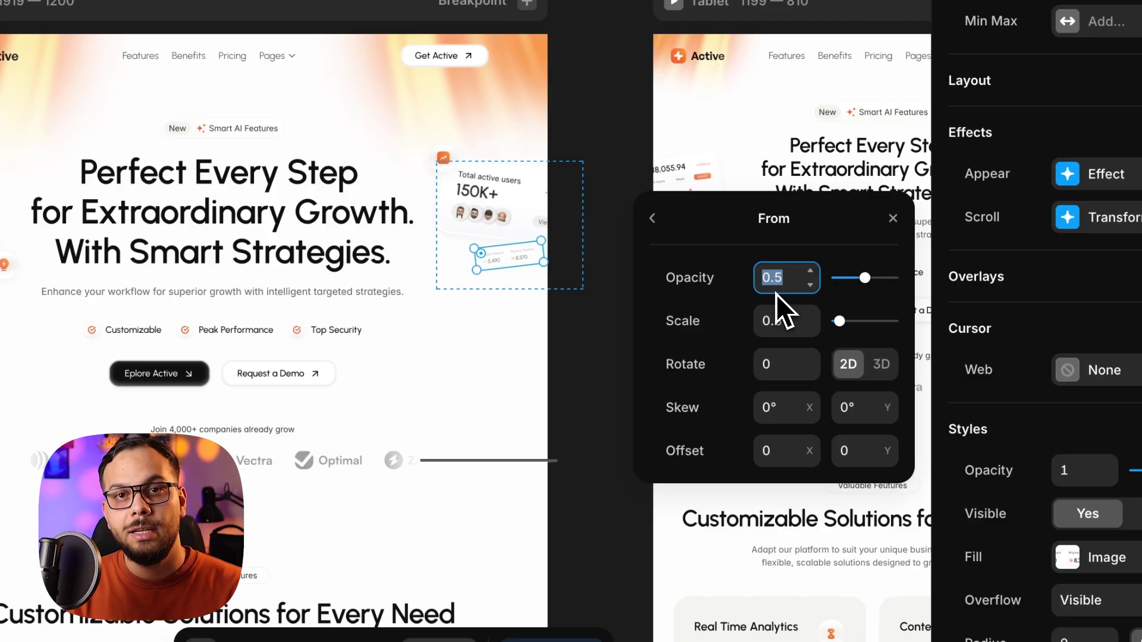
- Set the transform's From state to opacity 1 and scale 1
click(652, 218)
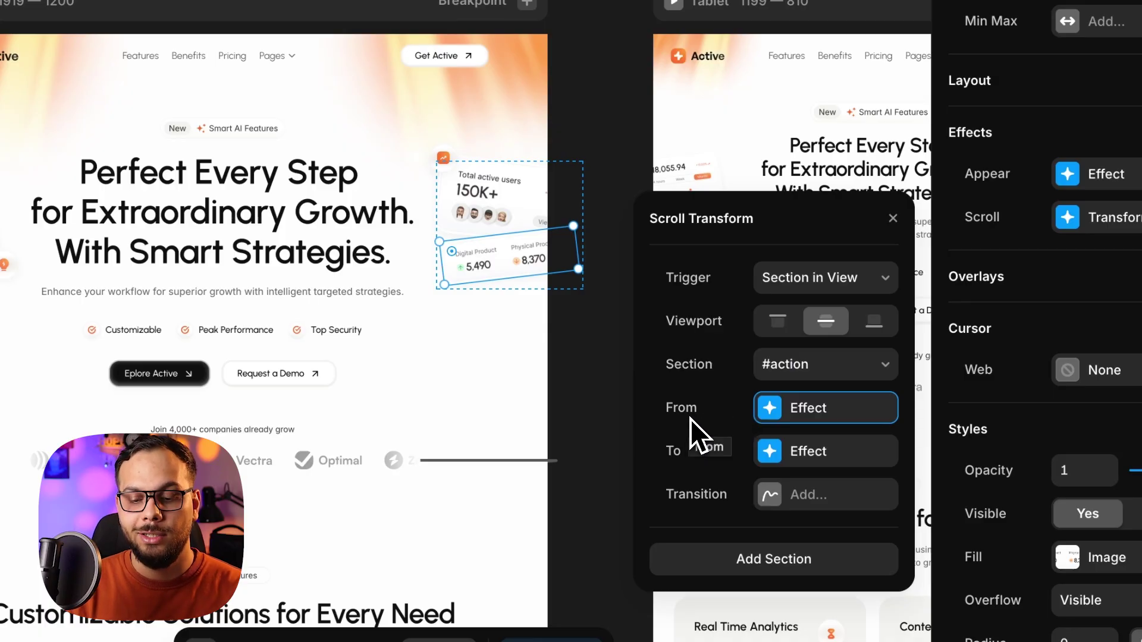
click(772, 417)
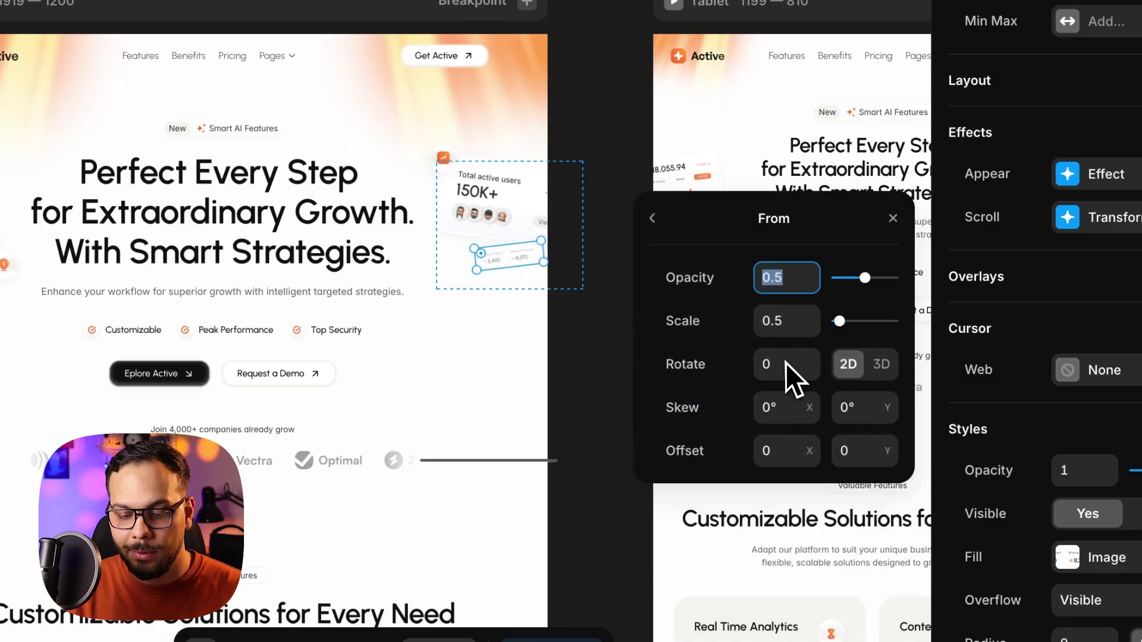
text(1)
key(Tab)
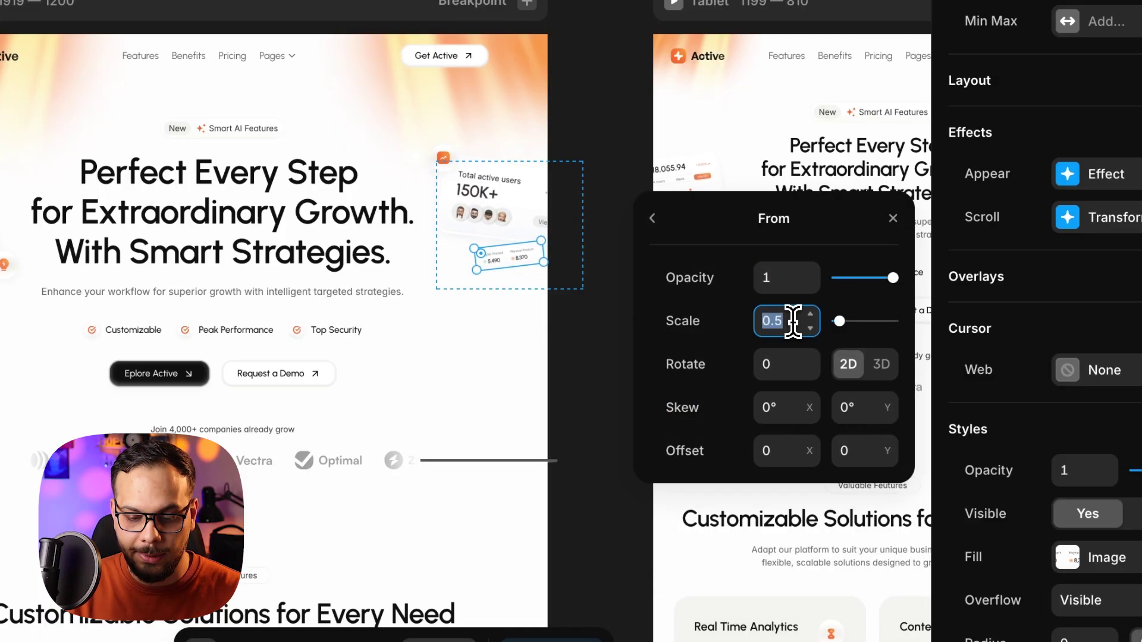
text(1)
key(Return)
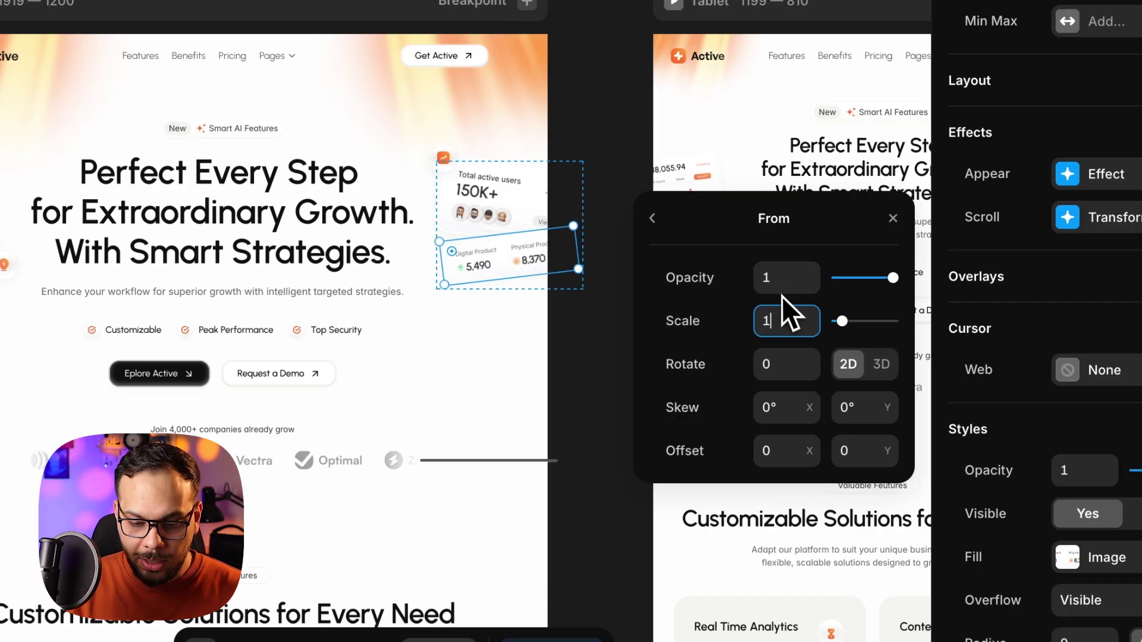
click(654, 219)
- Set the To state's horizontal offset to 200 px
click(807, 447)
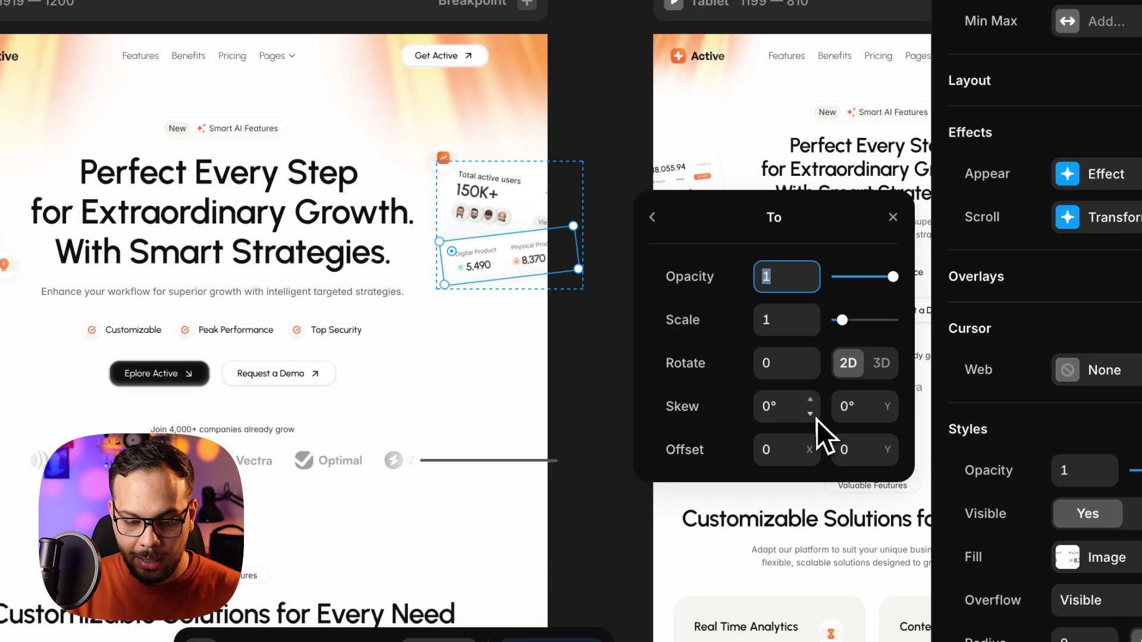
click(776, 453)
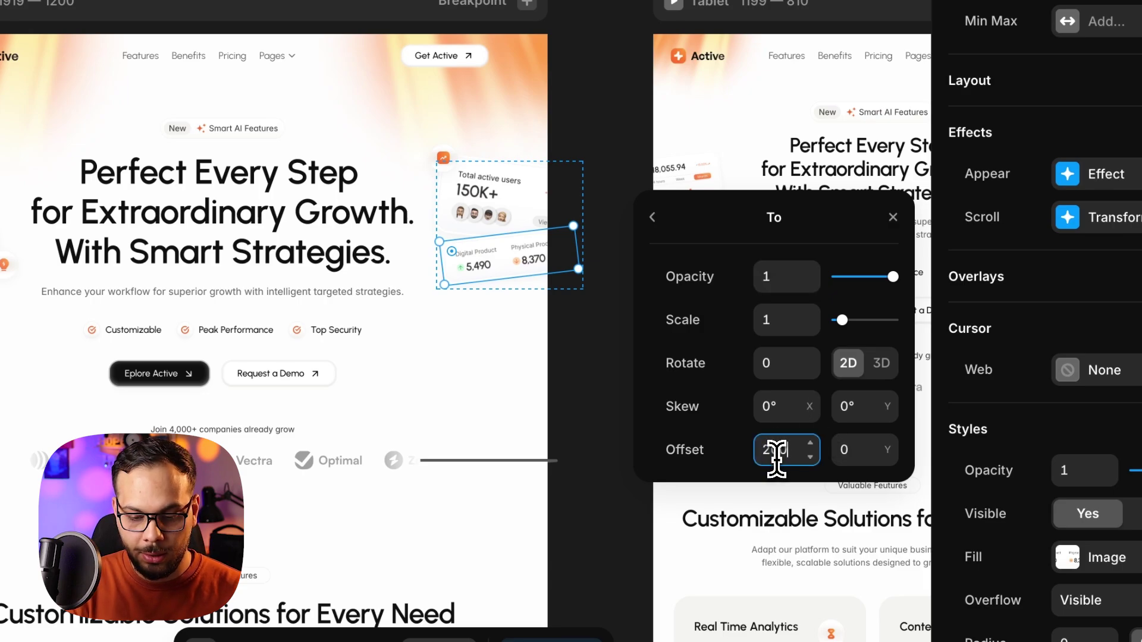
text(200)
key(Return)
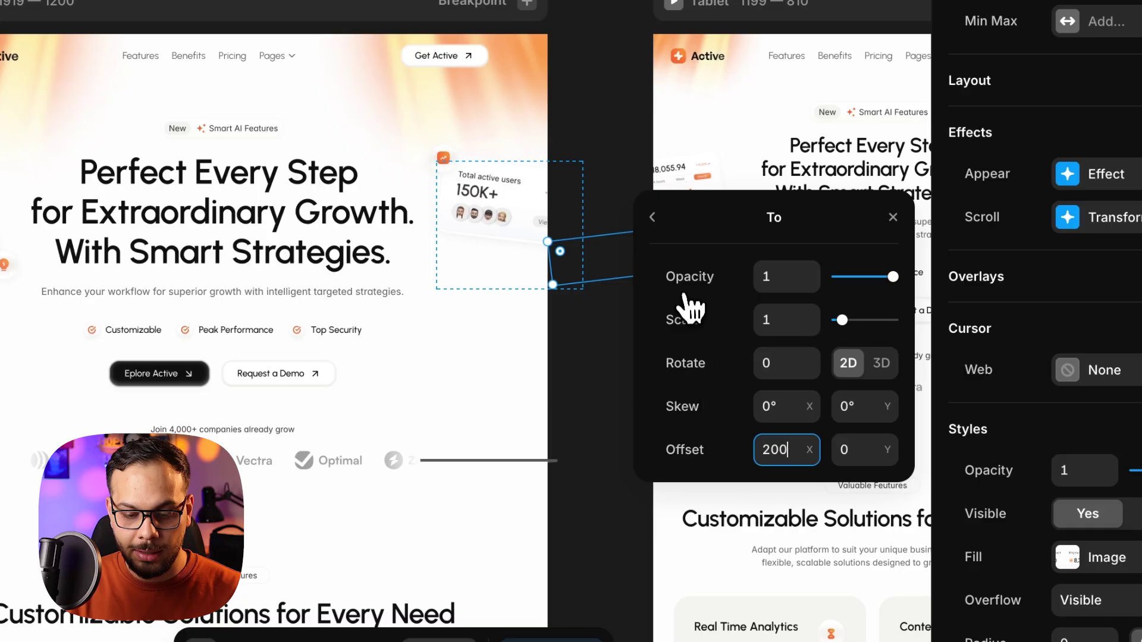
click(652, 217)
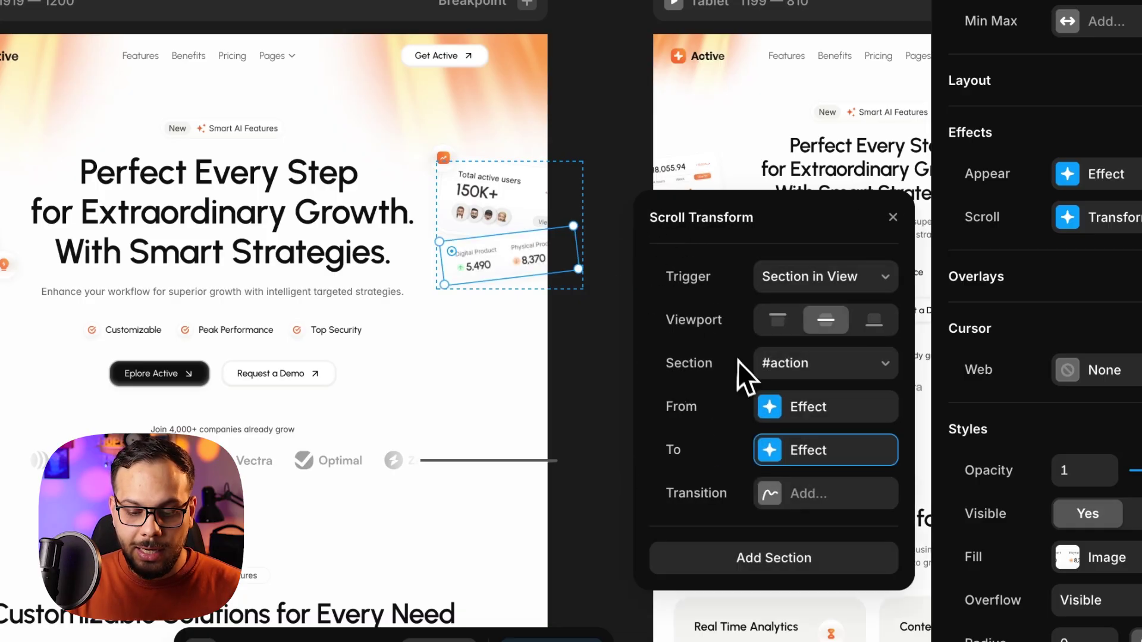
- Add a Spring transition with damping 80, close the panel, and preview the Desktop page
click(797, 495)
click(797, 499)
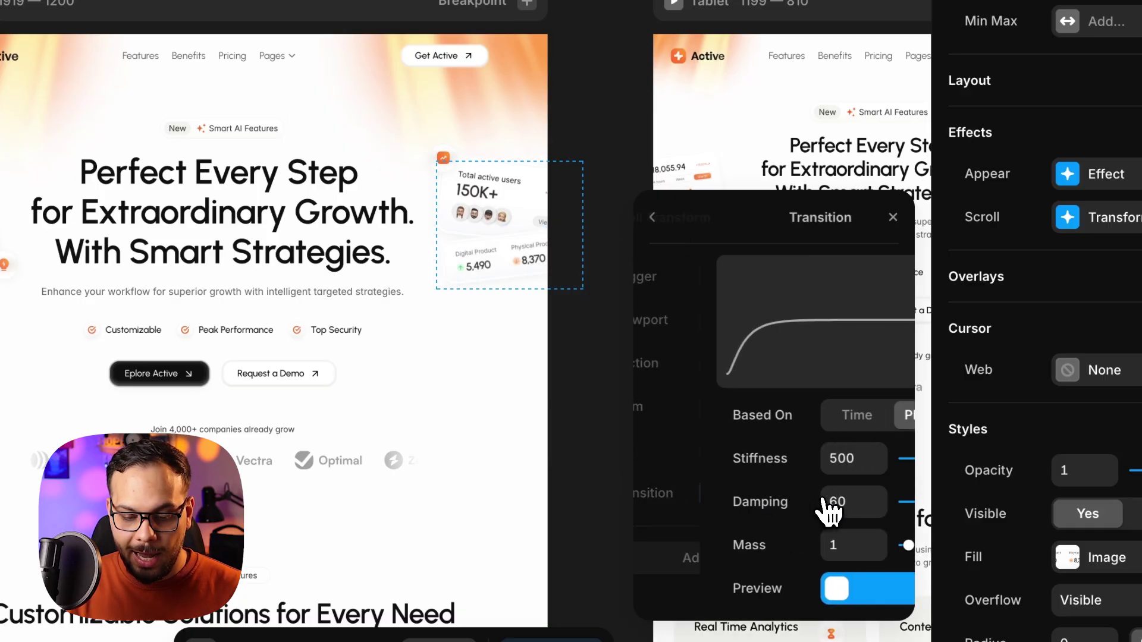
click(791, 502)
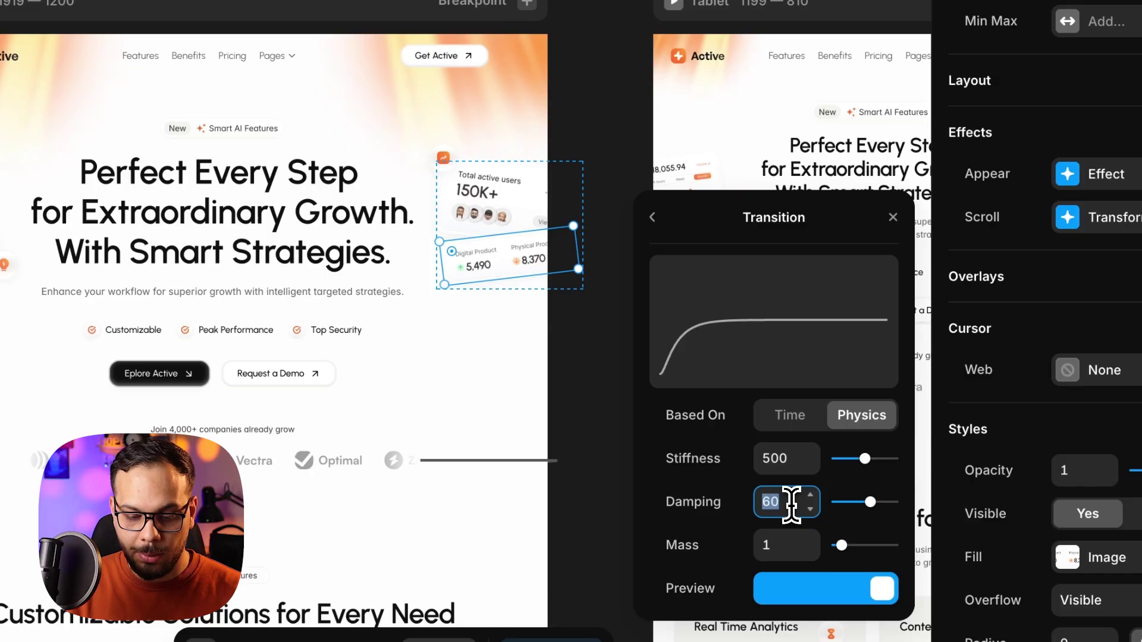
key(shift+Up)
key(shift+Up)
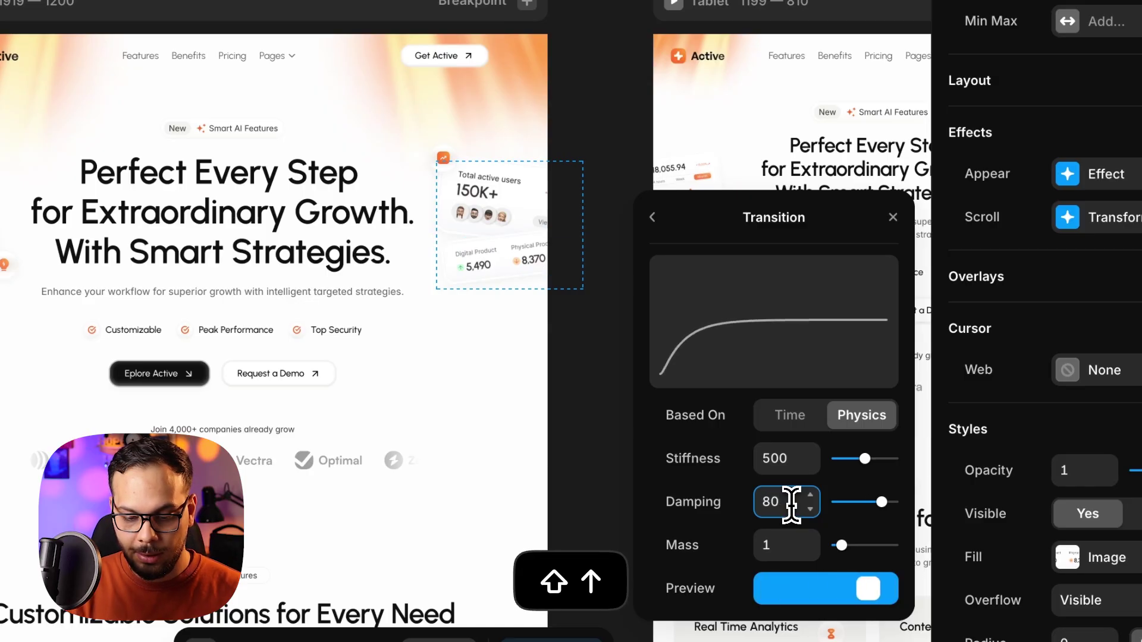
click(653, 218)
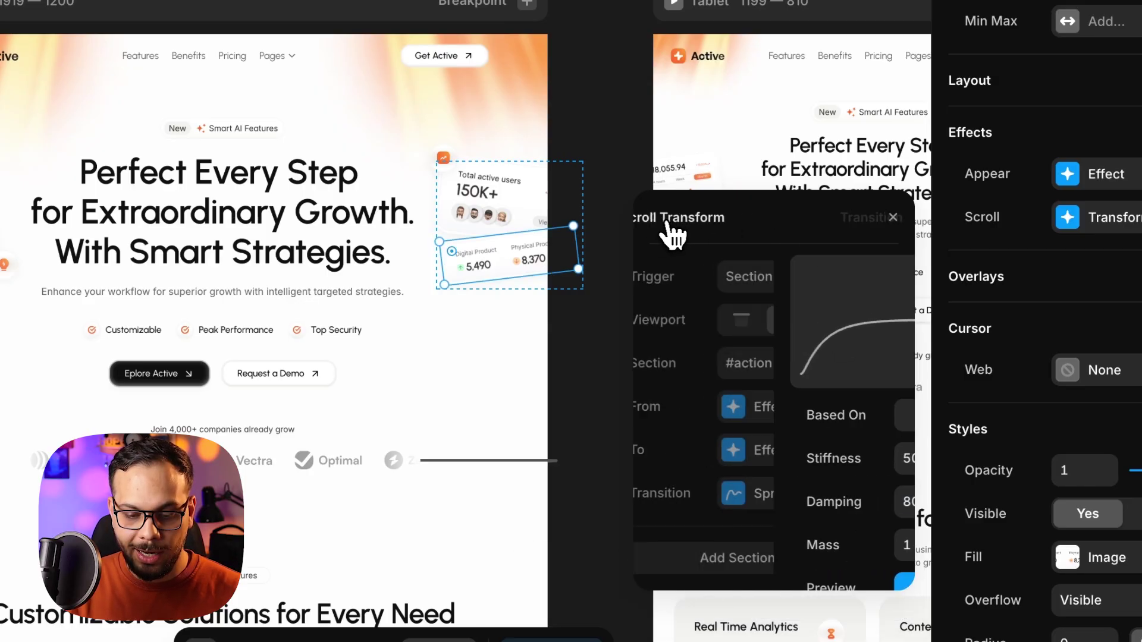
click(893, 217)
scroll(446, 242, left, 5)
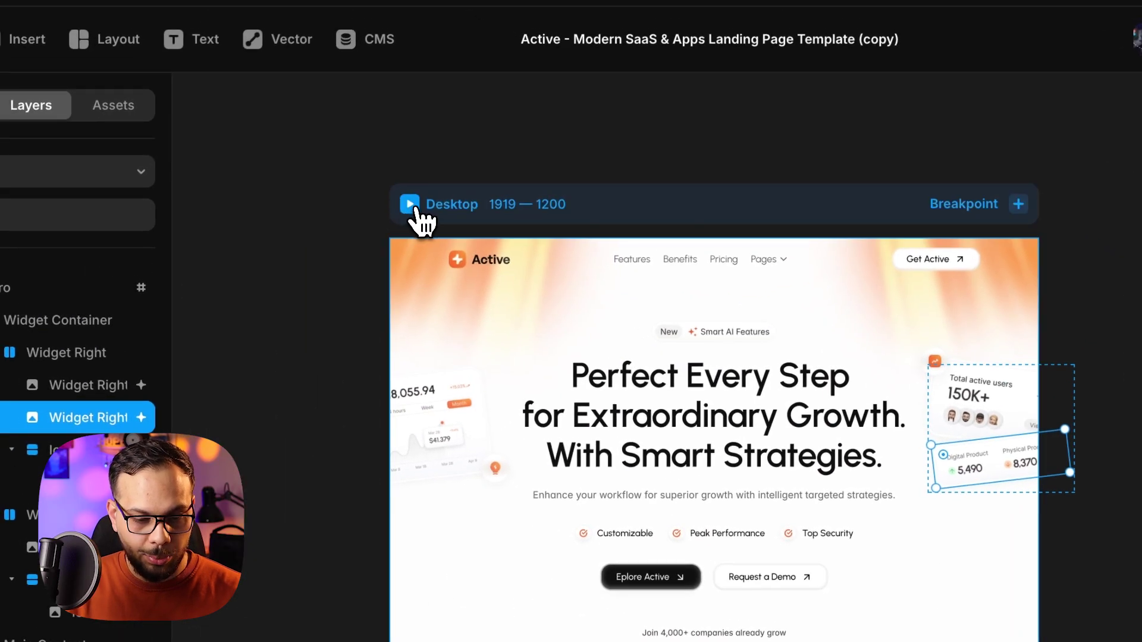
click(359, 172)
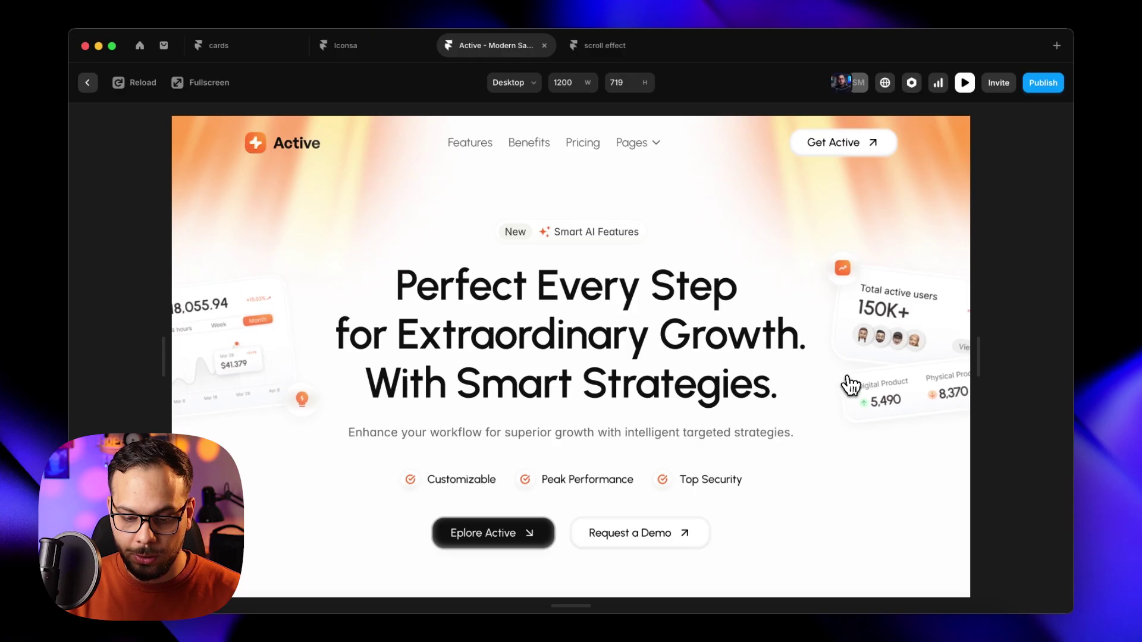
- Scroll the preview up and down to test the slide, then reopen the card's Scroll Transform settings
scroll(792, 410, down, 5)
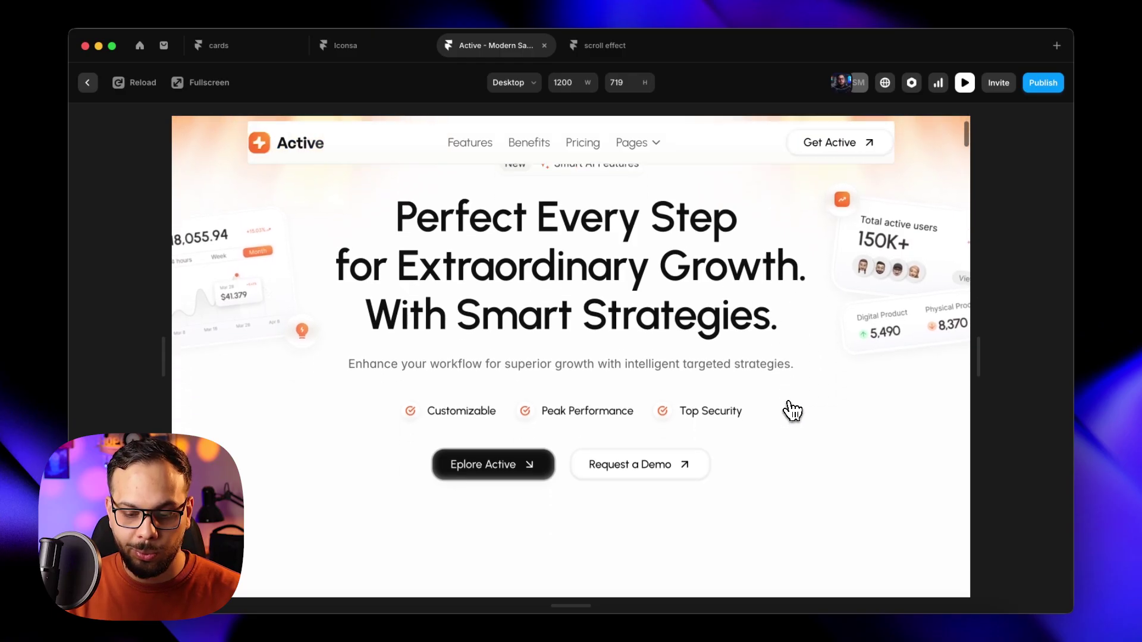
scroll(793, 411, up, 2)
scroll(792, 410, up, 2)
scroll(793, 410, down, 4)
scroll(792, 410, up, 1)
scroll(793, 410, up, 1)
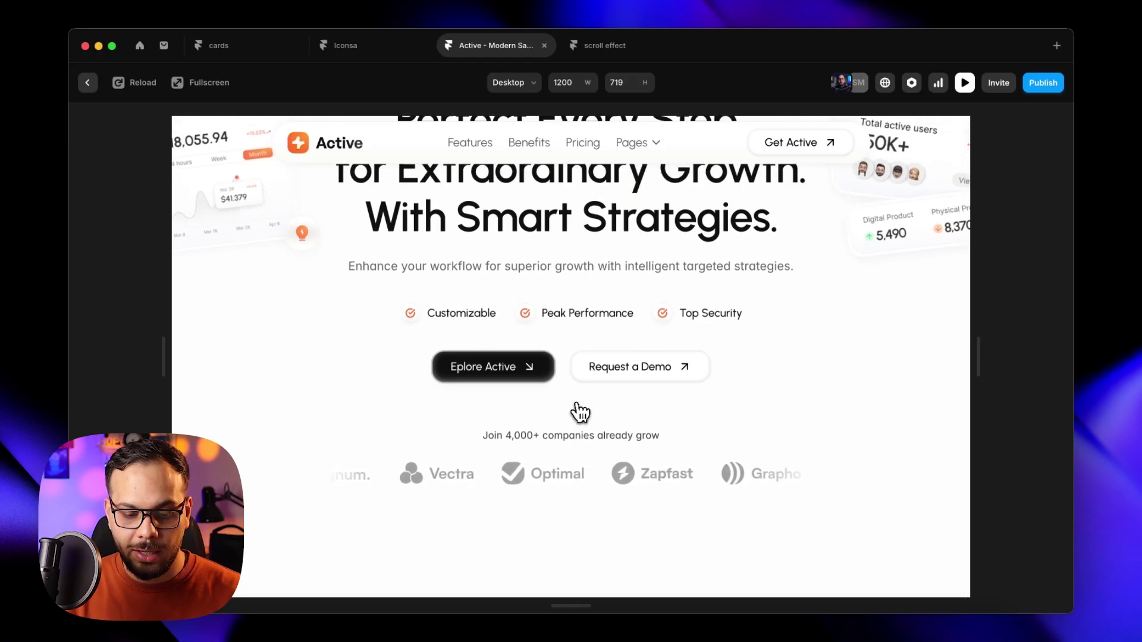
scroll(553, 315, up, 3)
scroll(572, 312, down, 2)
scroll(572, 312, up, 2)
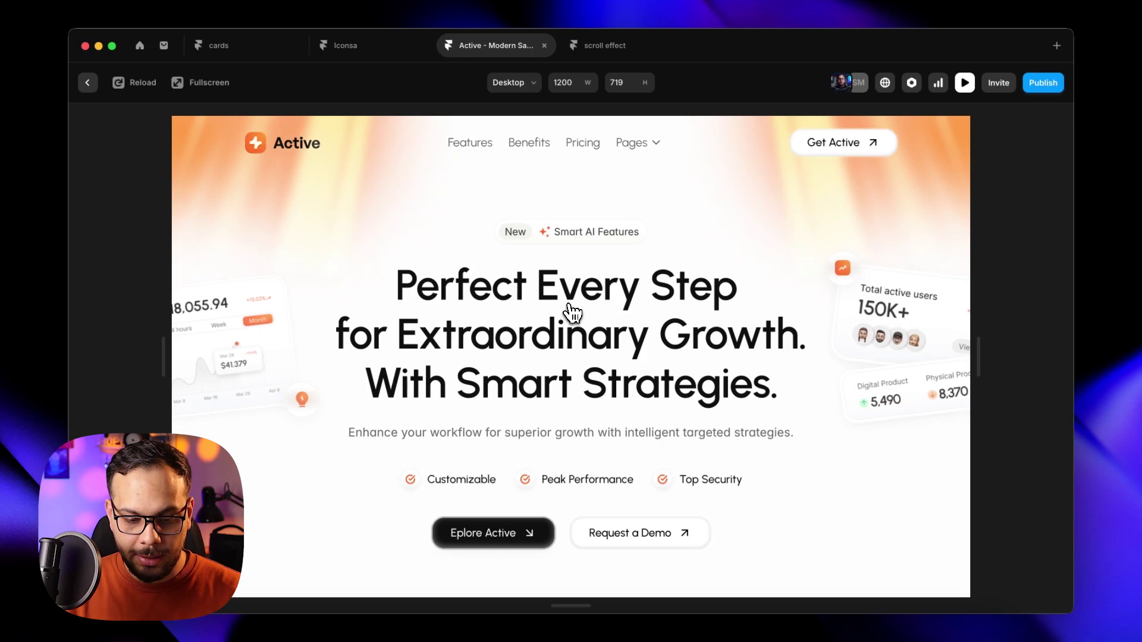
scroll(572, 312, down, 4)
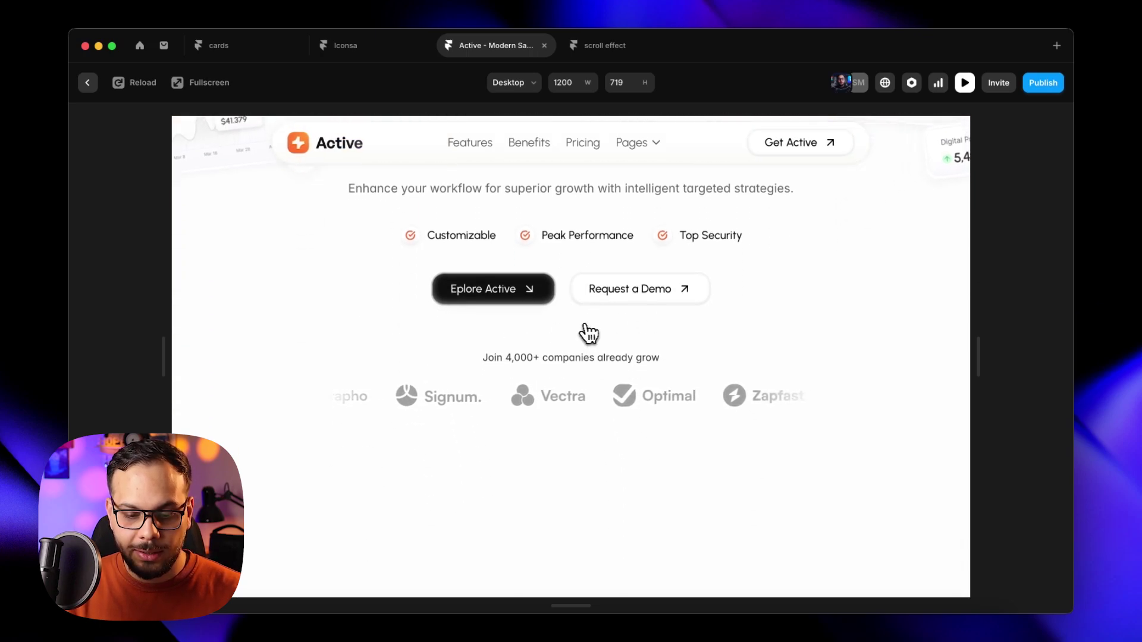
scroll(574, 327, up, 4)
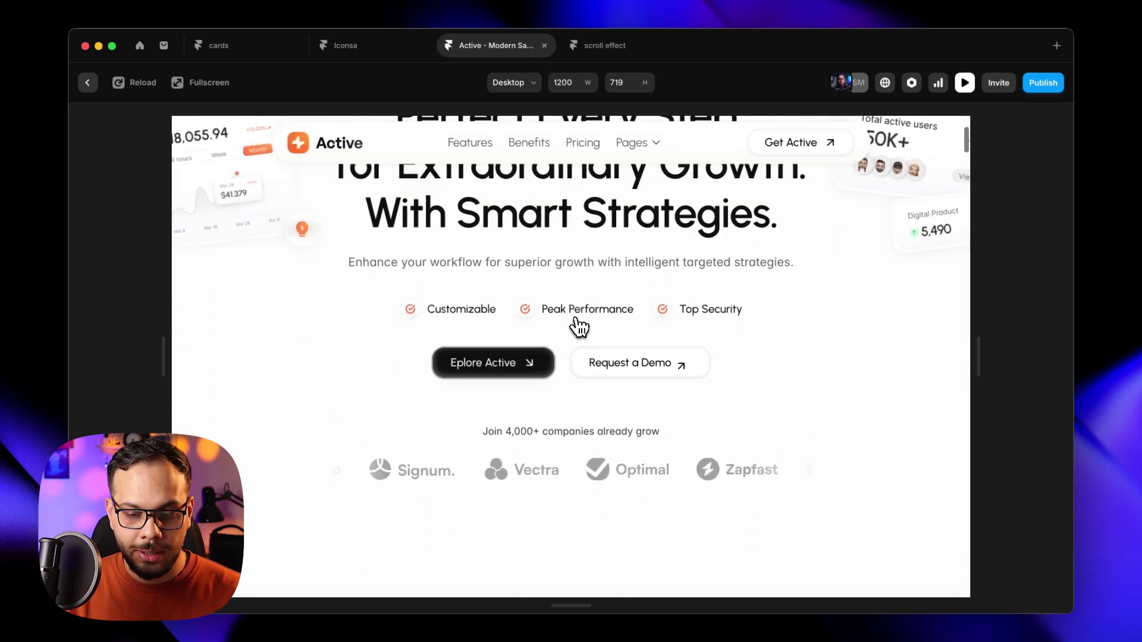
scroll(574, 327, down, 2)
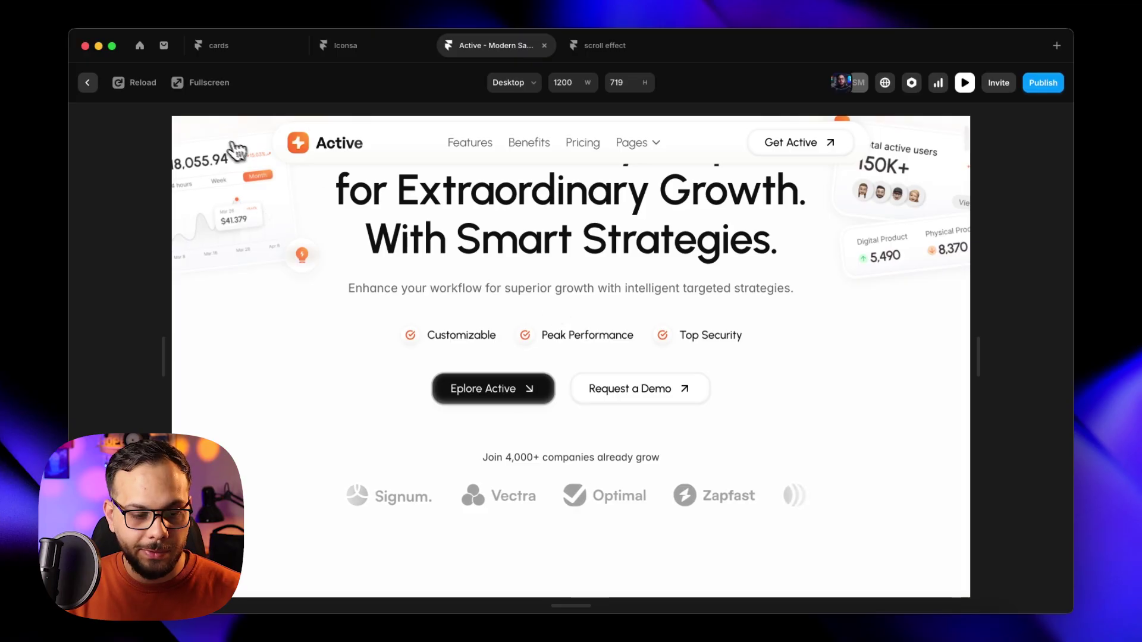
click(87, 82)
click(1002, 321)
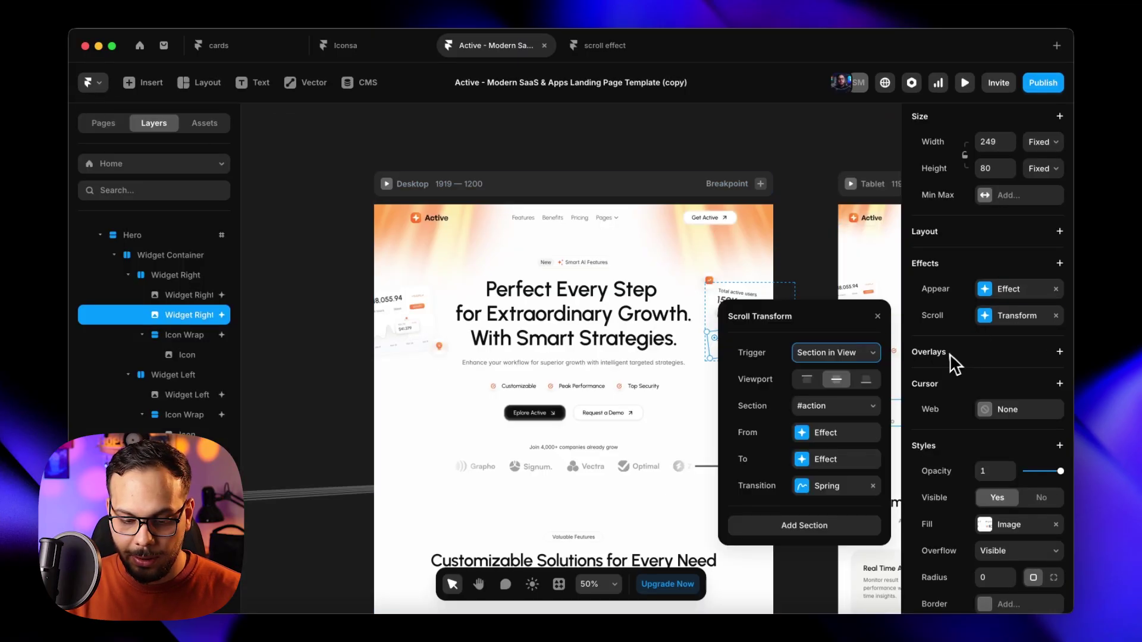
- Lower the To state's horizontal offset to 70 px and deselect the card
click(828, 460)
click(810, 461)
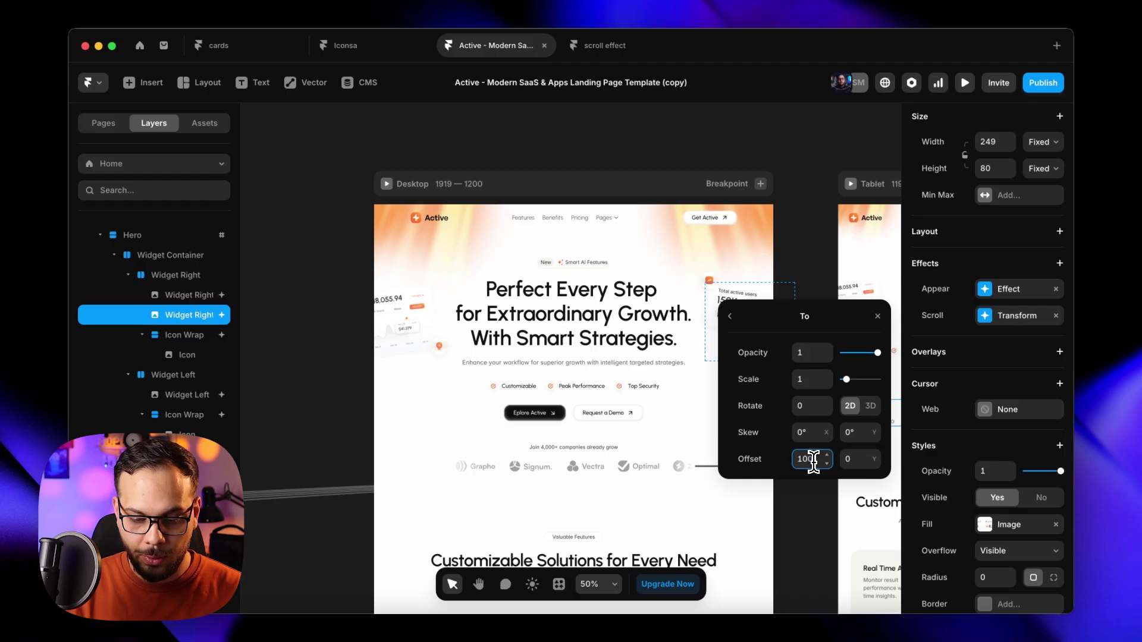
scroll(686, 409, right, 4)
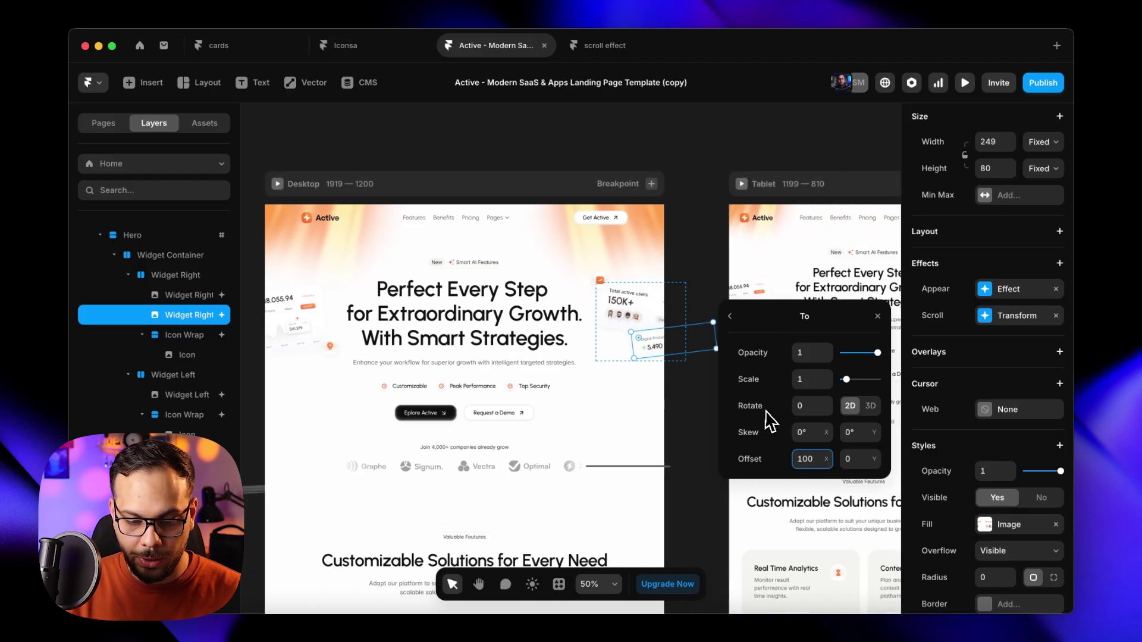
text(100)
key(shift+Down)
key(shift+Down)
key(shift+Down)
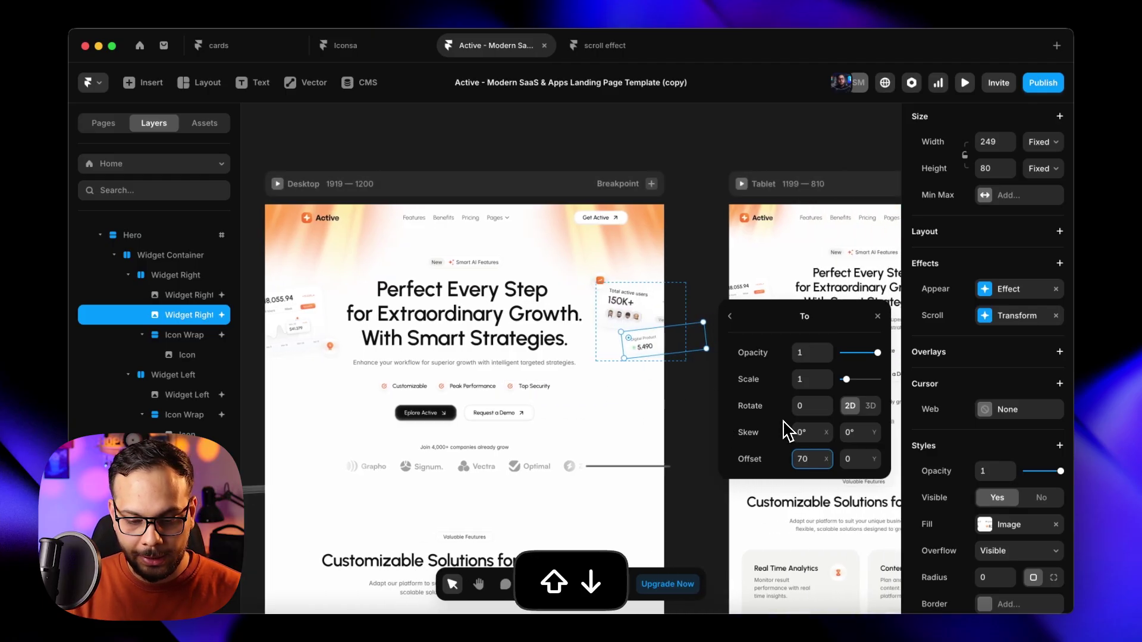
click(875, 317)
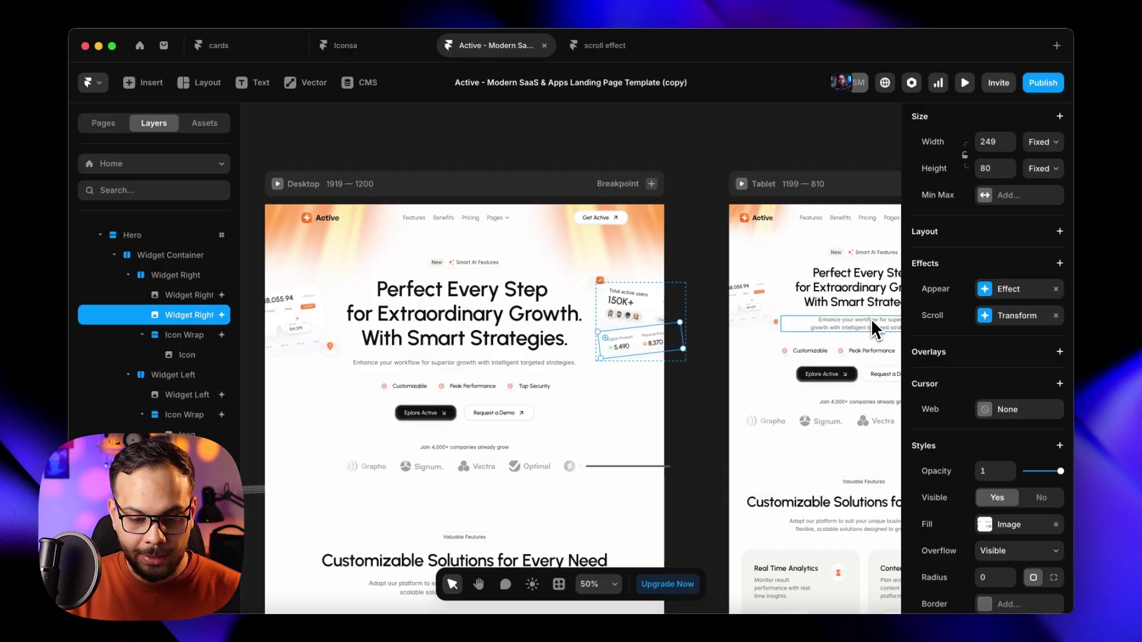
click(715, 362)
- Preview the Desktop page again
scroll(686, 375, left, 4)
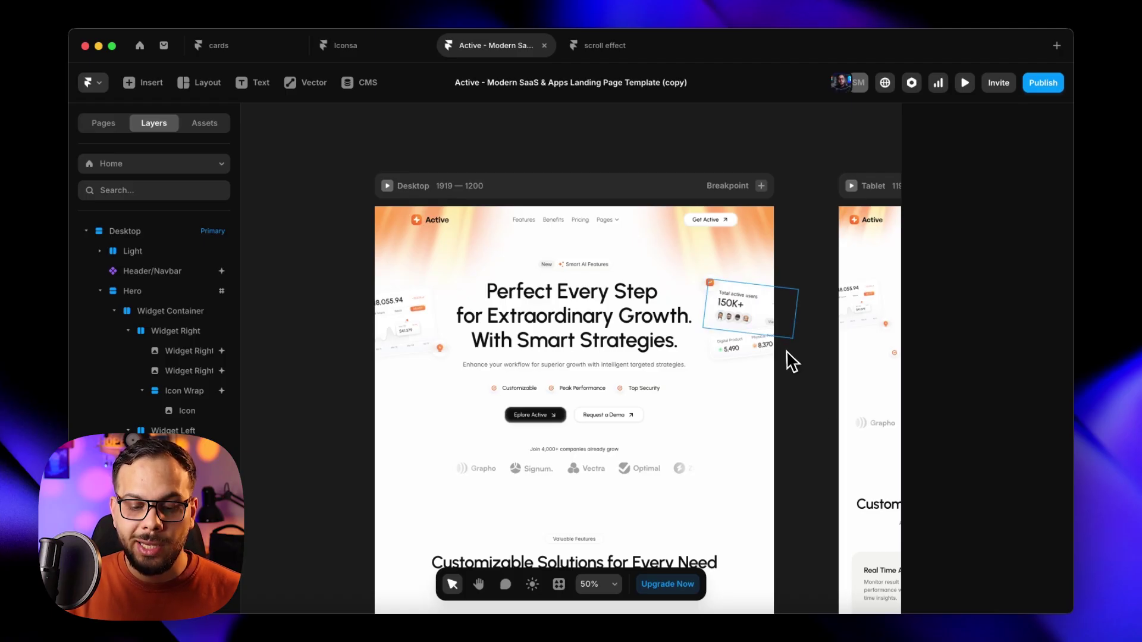
scroll(772, 326, up, 5)
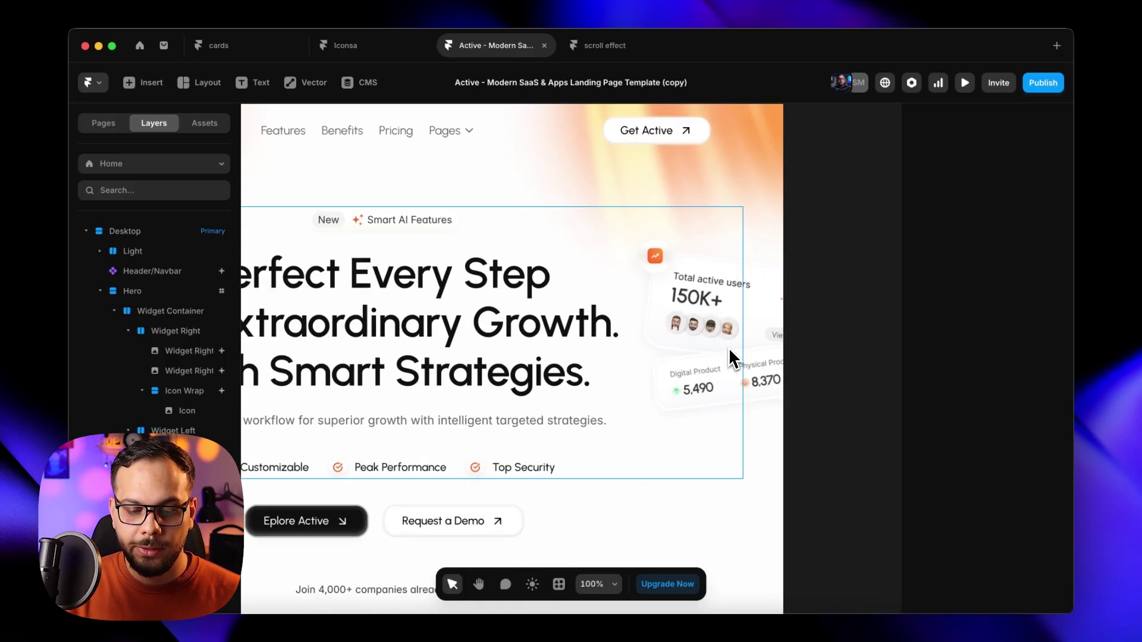
scroll(726, 347, down, 4)
scroll(583, 317, down, 2)
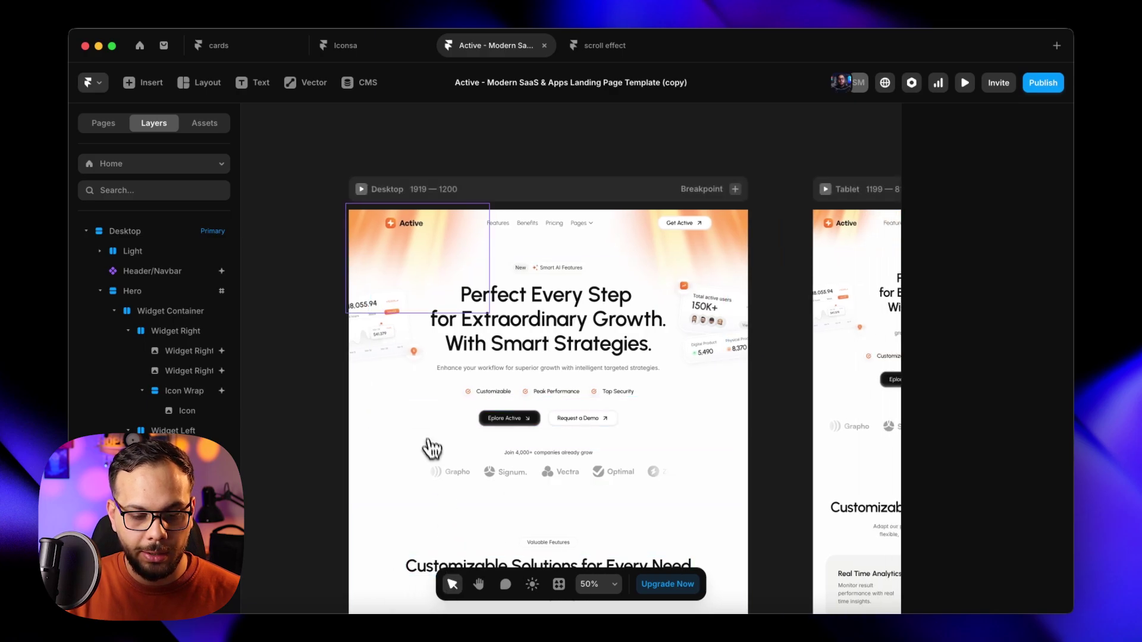
click(362, 189)
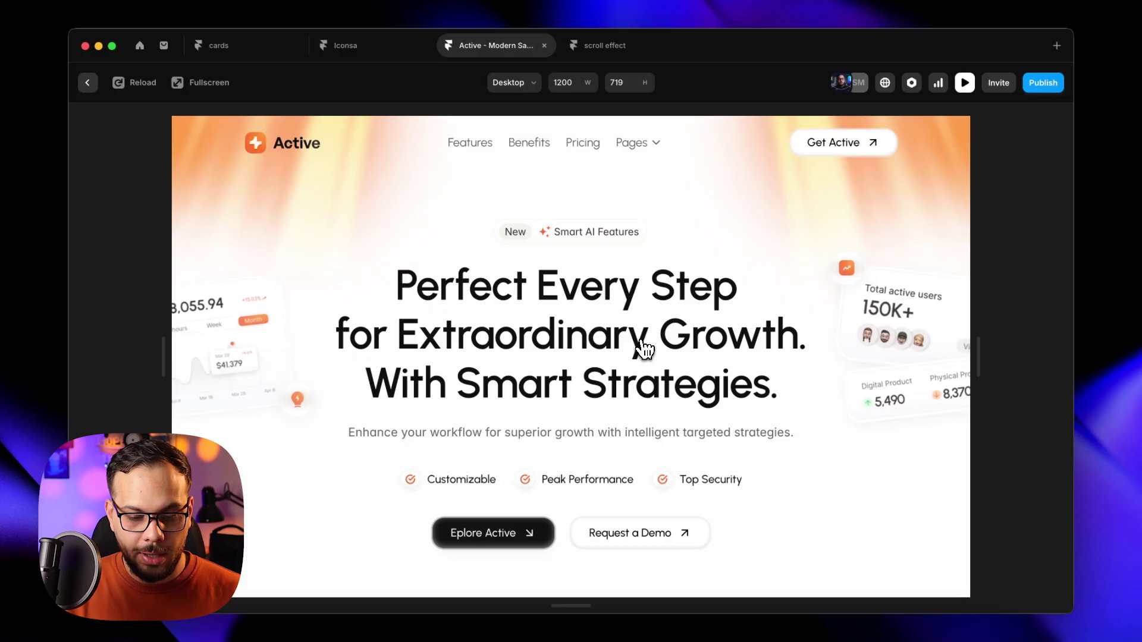
- Scroll up and down through the Active site preview to check the card animations
scroll(644, 349, down, 5)
scroll(644, 349, up, 3)
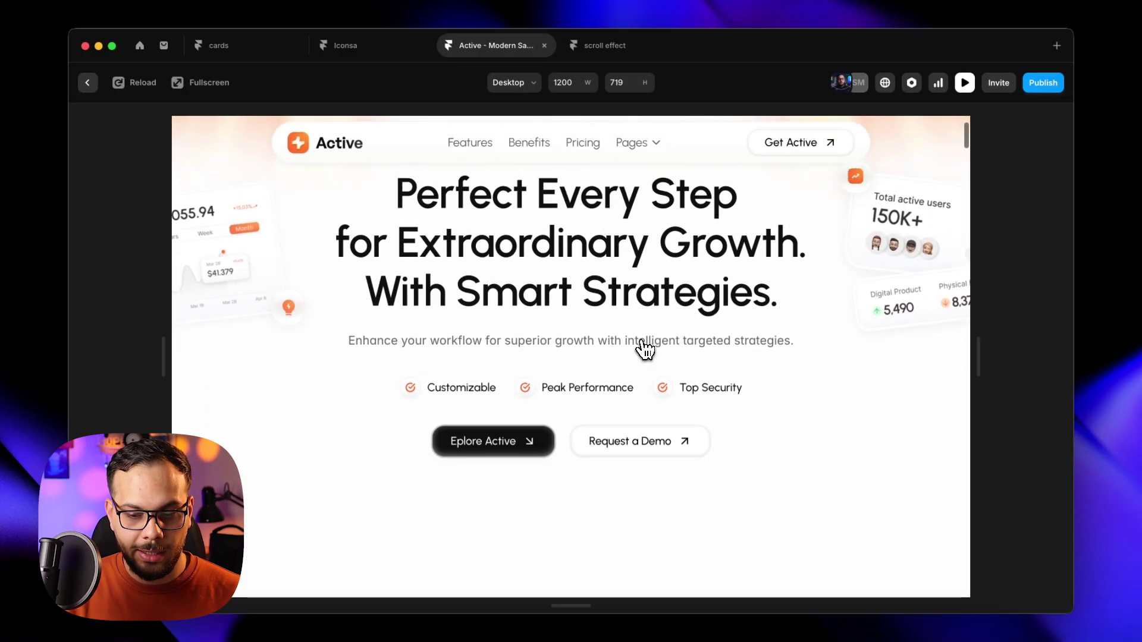
scroll(644, 350, up, 2)
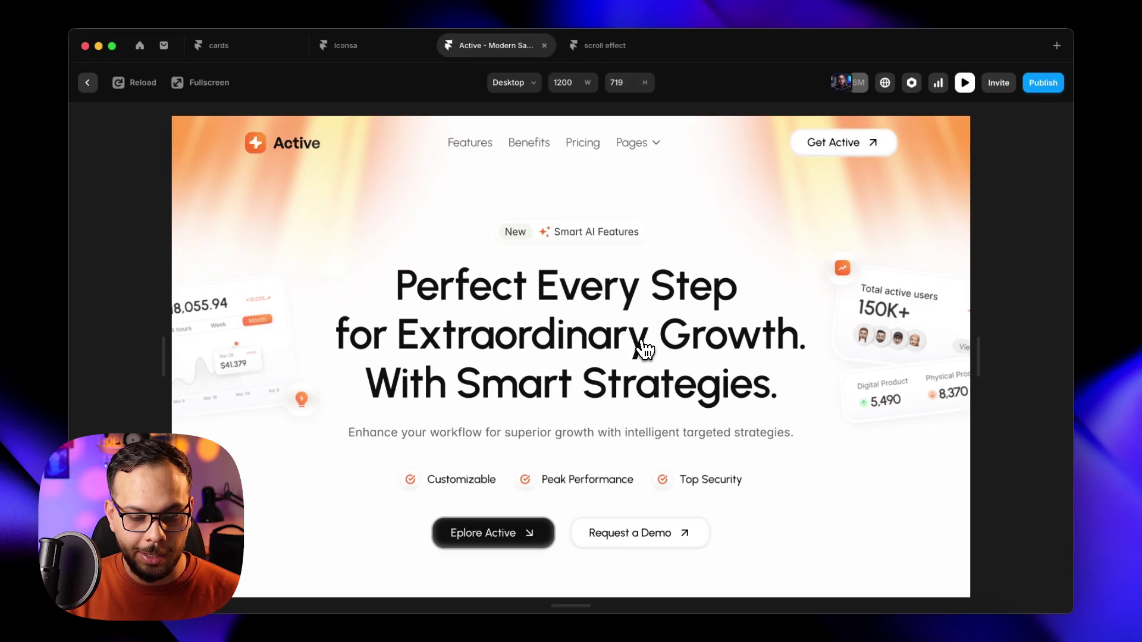
scroll(644, 350, down, 5)
scroll(644, 350, up, 1)
scroll(644, 349, up, 1)
scroll(644, 350, down, 3)
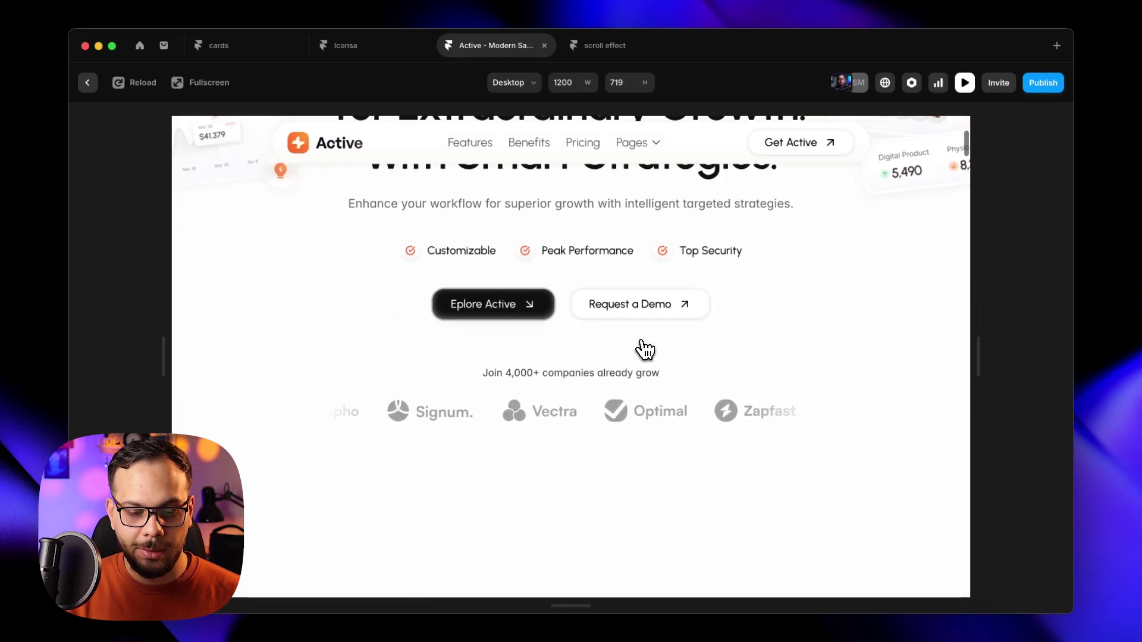
scroll(644, 349, up, 3)
scroll(644, 350, down, 3)
scroll(644, 350, up, 3)
scroll(644, 350, down, 2)
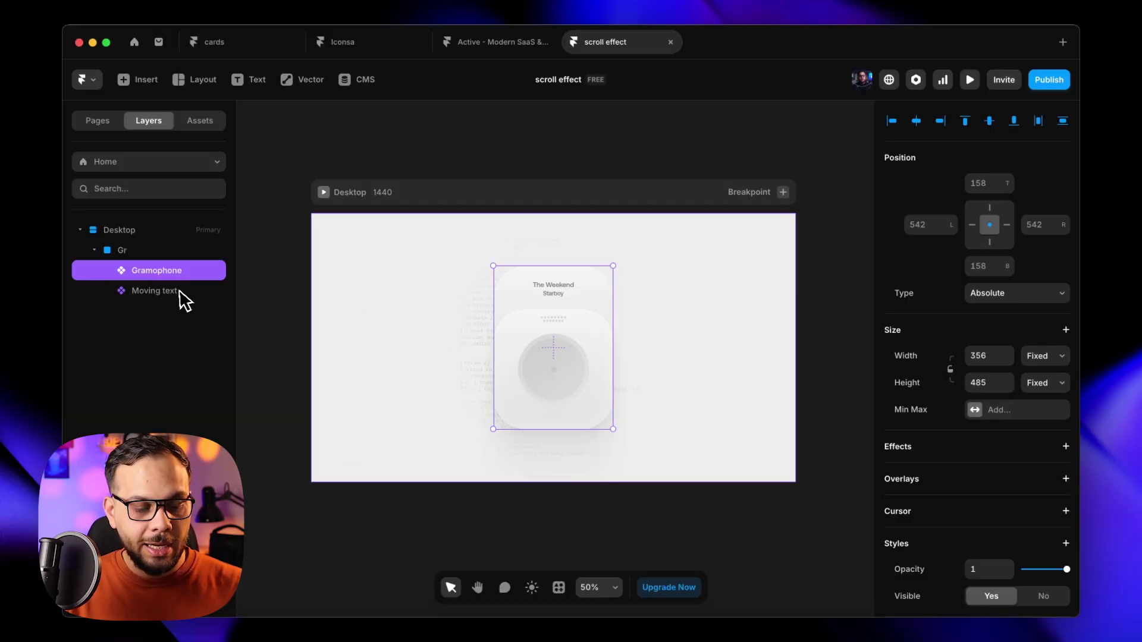
- Preview the scroll effect page at full size and return to the editor
click(162, 293)
click(324, 192)
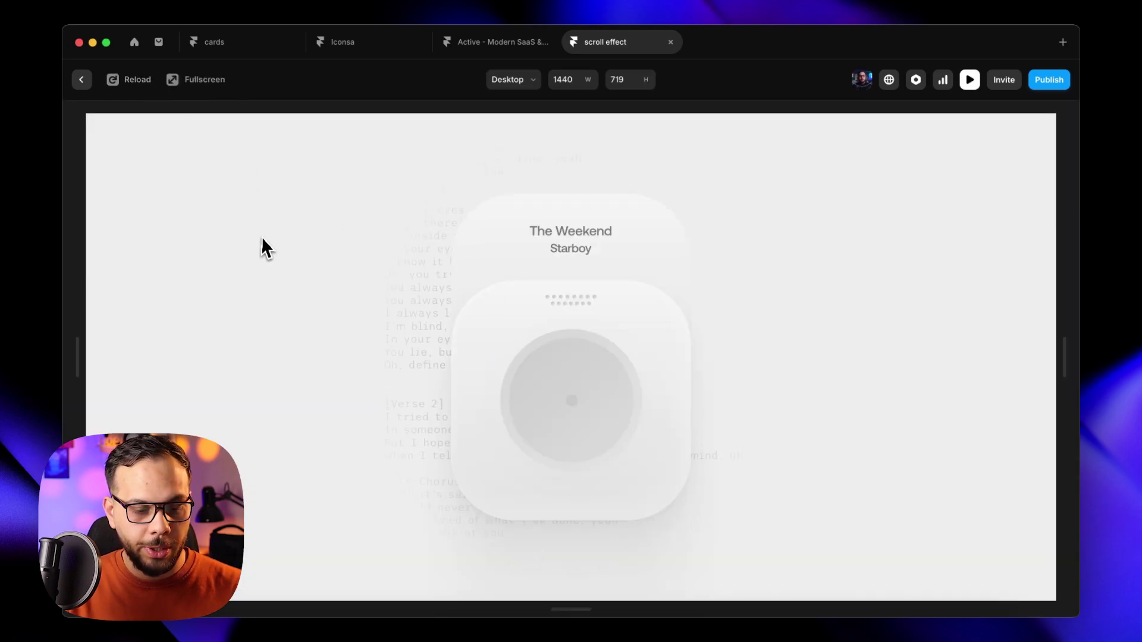
click(85, 81)
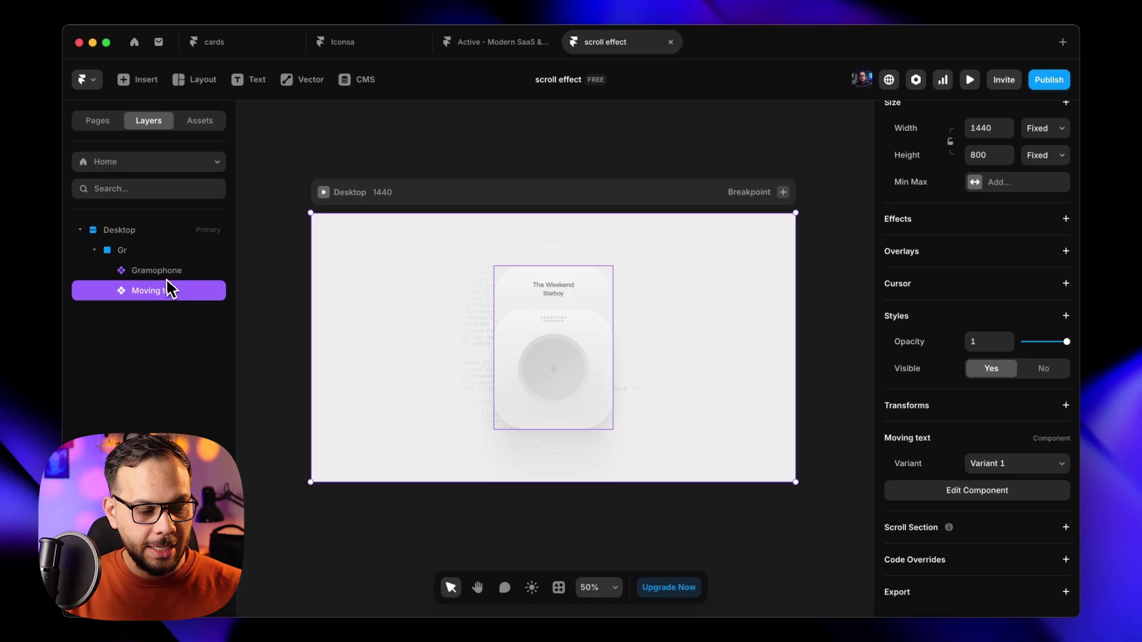
- Select the Desktop frame and choose Layout > Frame to draw a new frame
click(167, 271)
click(168, 232)
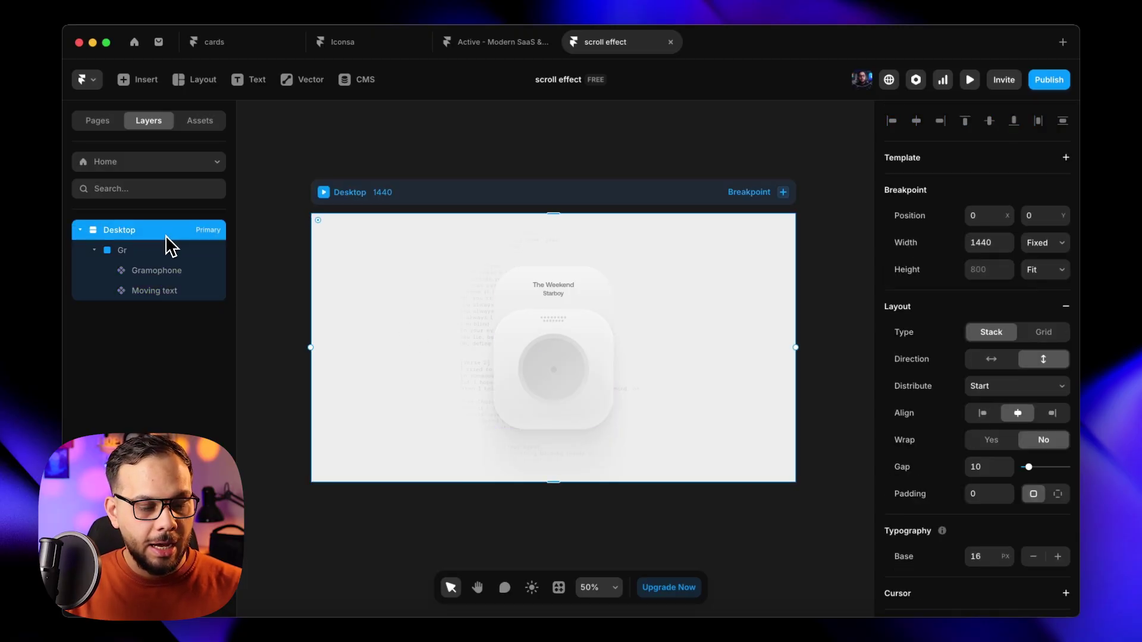
click(192, 82)
click(205, 114)
- Draw a 648×526 frame inside the Desktop page named 1, and duplicate it as frames 2 and 3
mouse_move(357, 396)
mouse_down()
mouse_move(519, 490)
mouse_move(574, 575)
mouse_up()
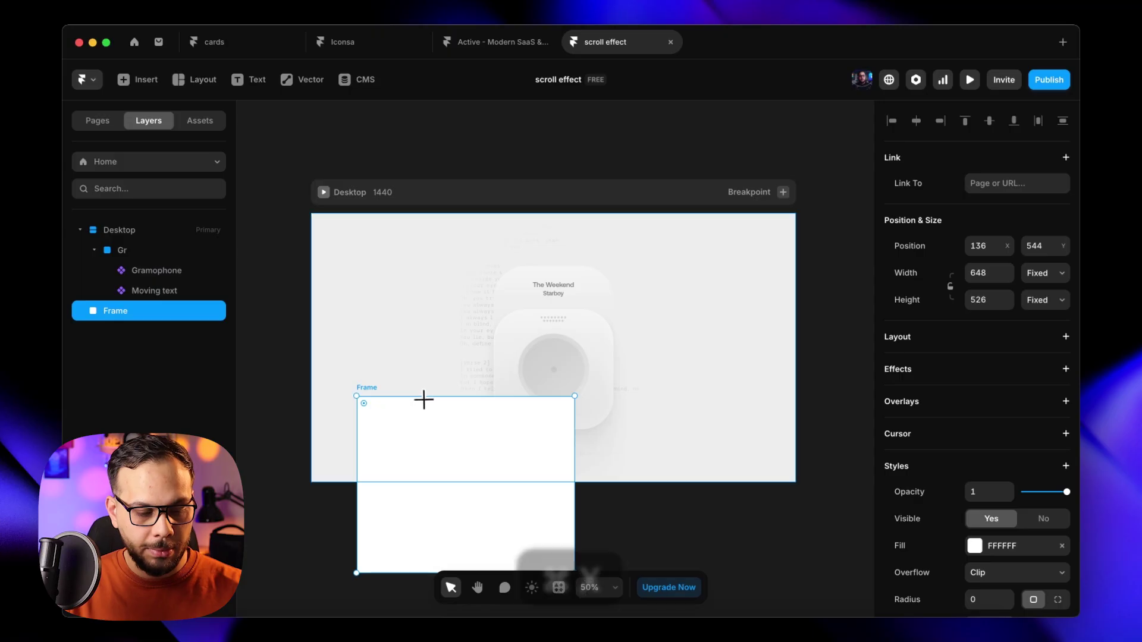
key(super+x)
click(169, 232)
key(super+v)
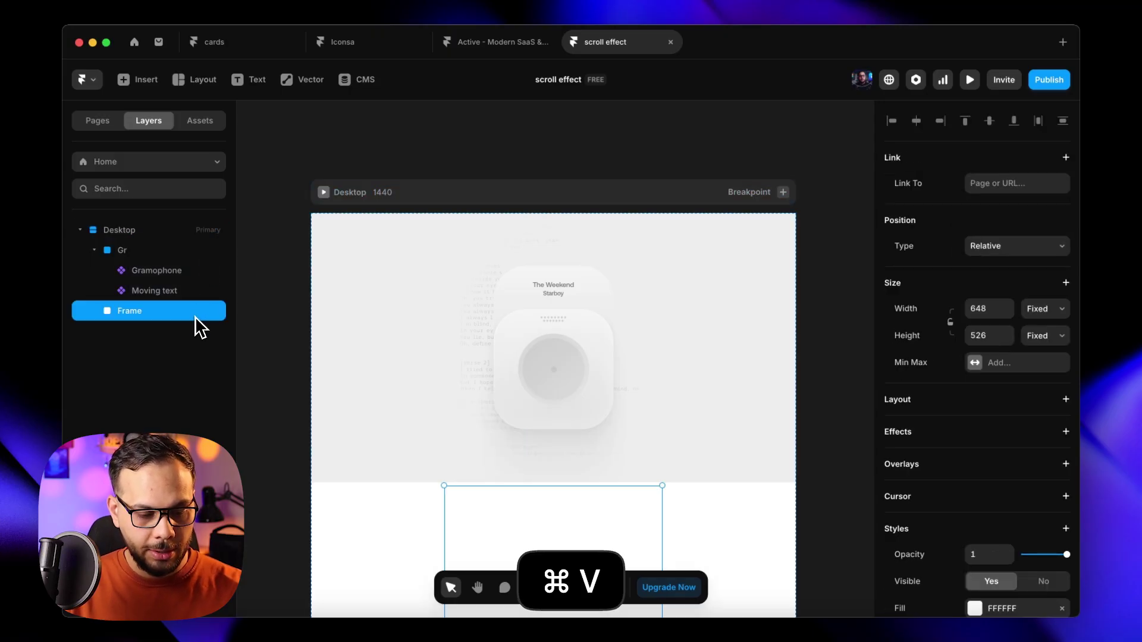
double_click(167, 310)
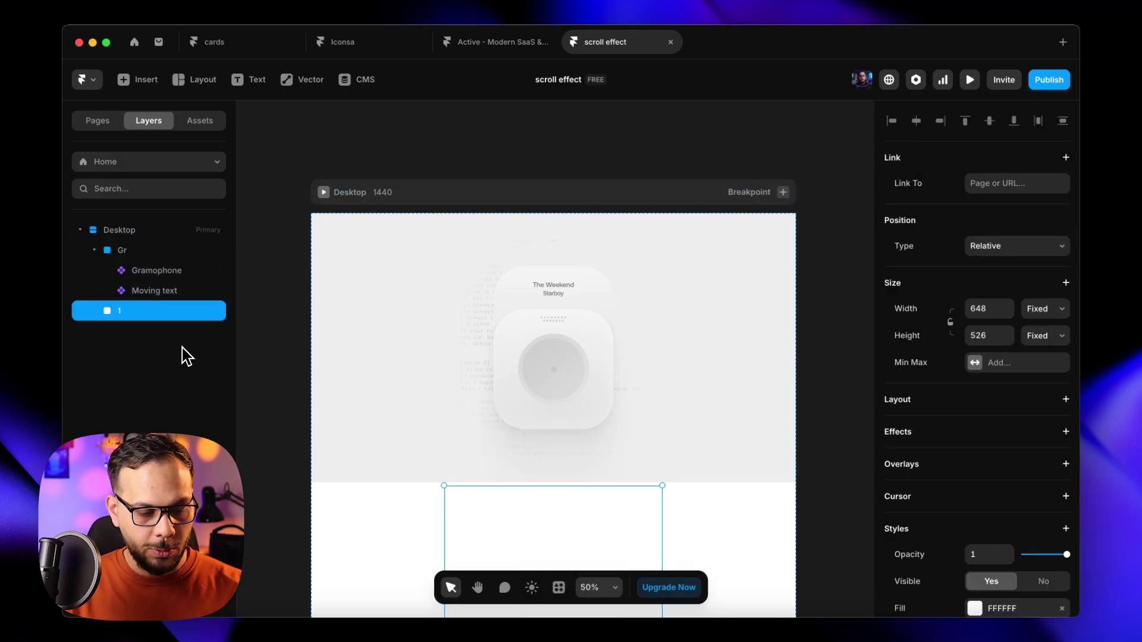
key(super+d)
key(Return)
key(super+d)
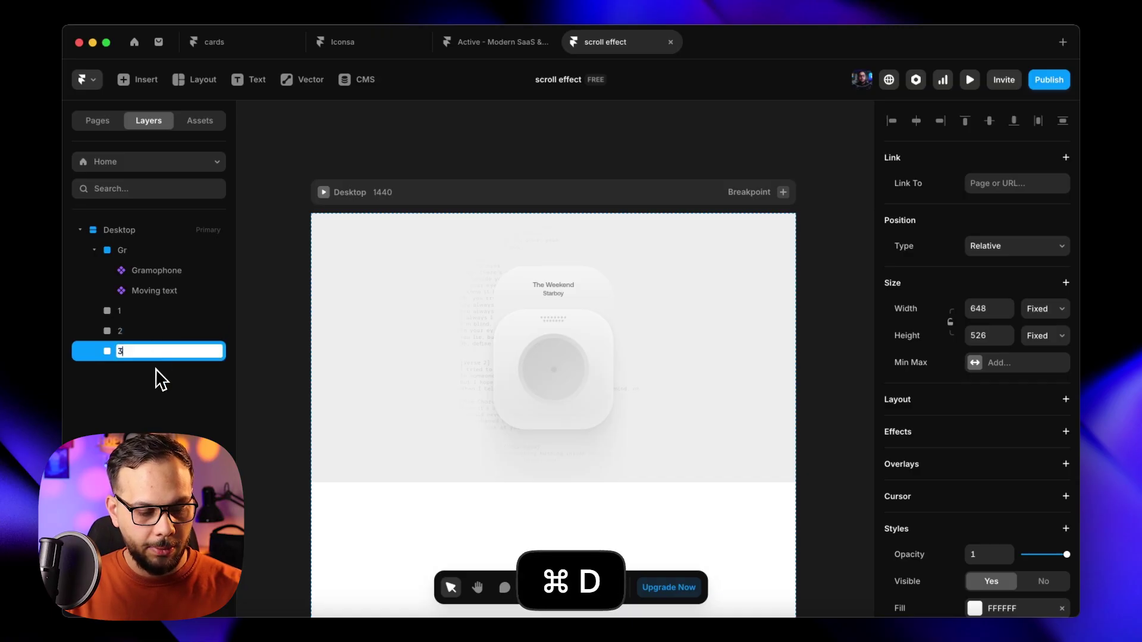
key(Return)
- Make the frames scroll sections and select frames 1, 2 and 3 together
click(152, 318)
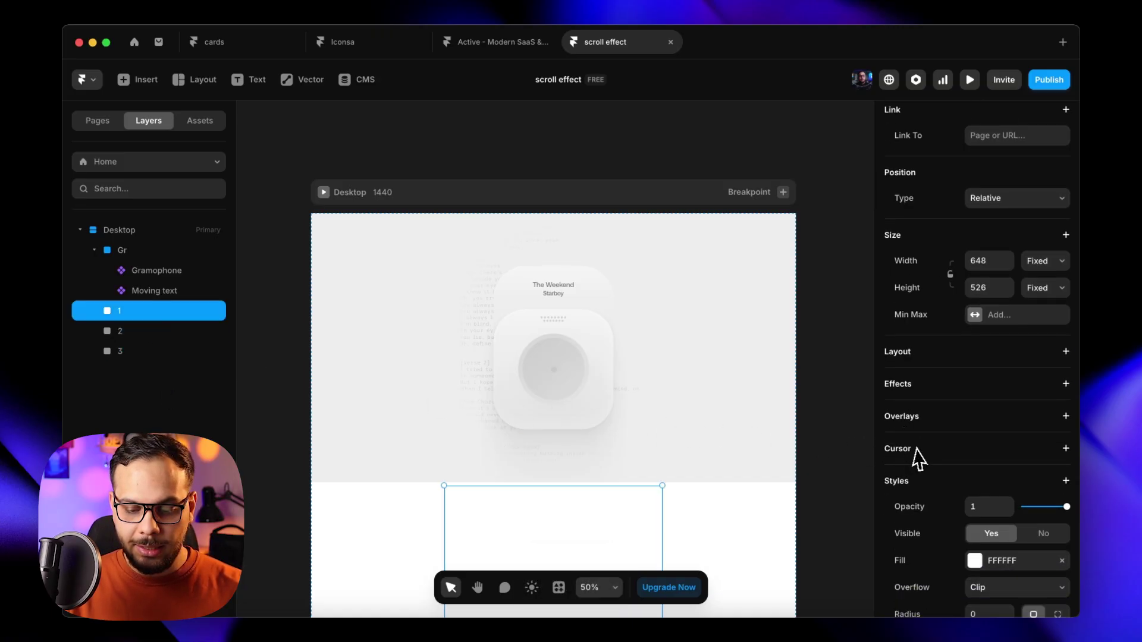
scroll(950, 461, down, 5)
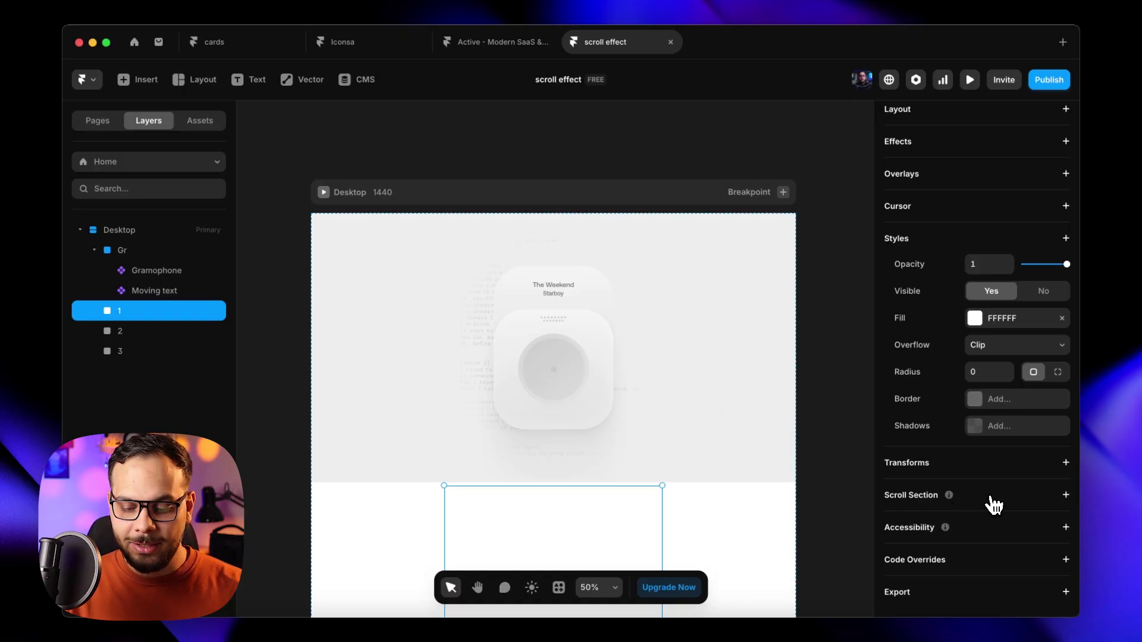
click(973, 501)
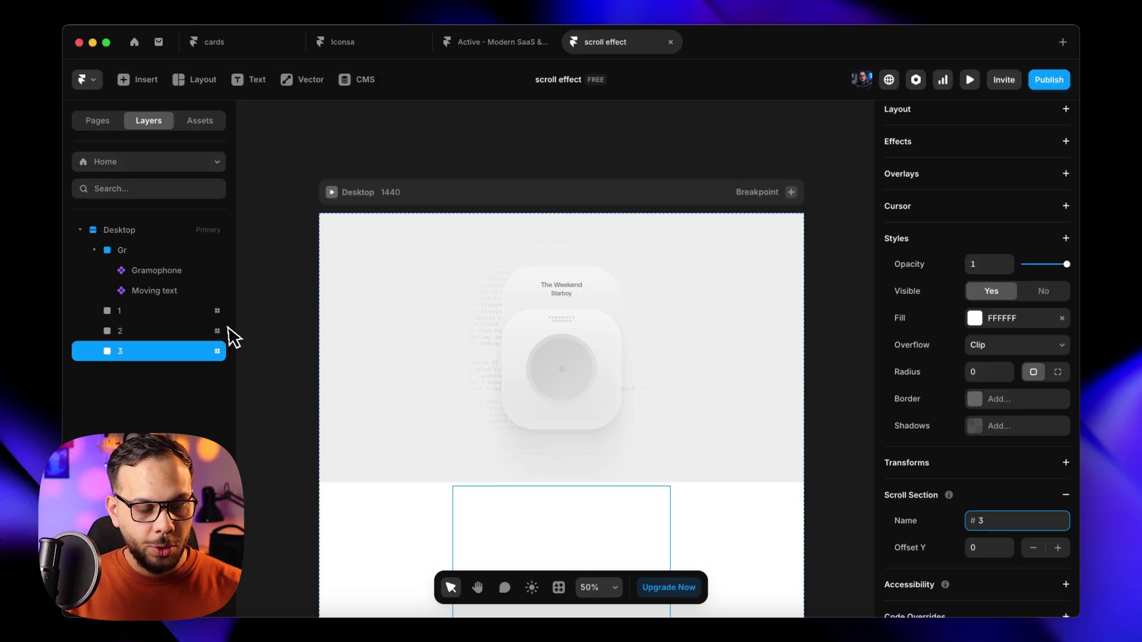
key(Up)
key(Up)
click(195, 336)
click(167, 356)
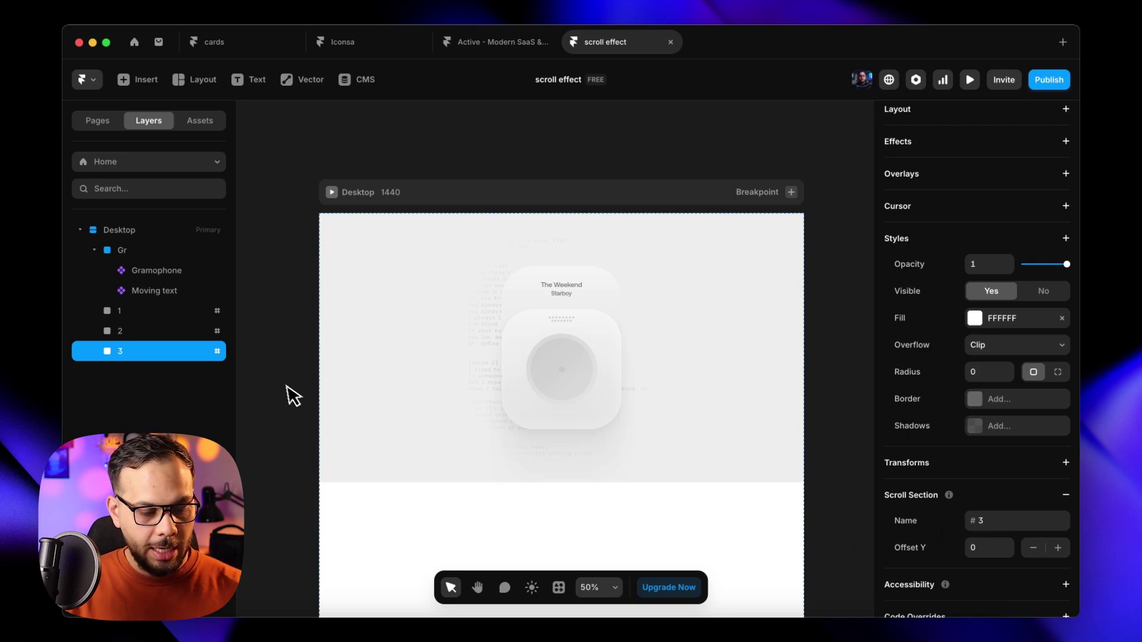
shift+click(200, 311)
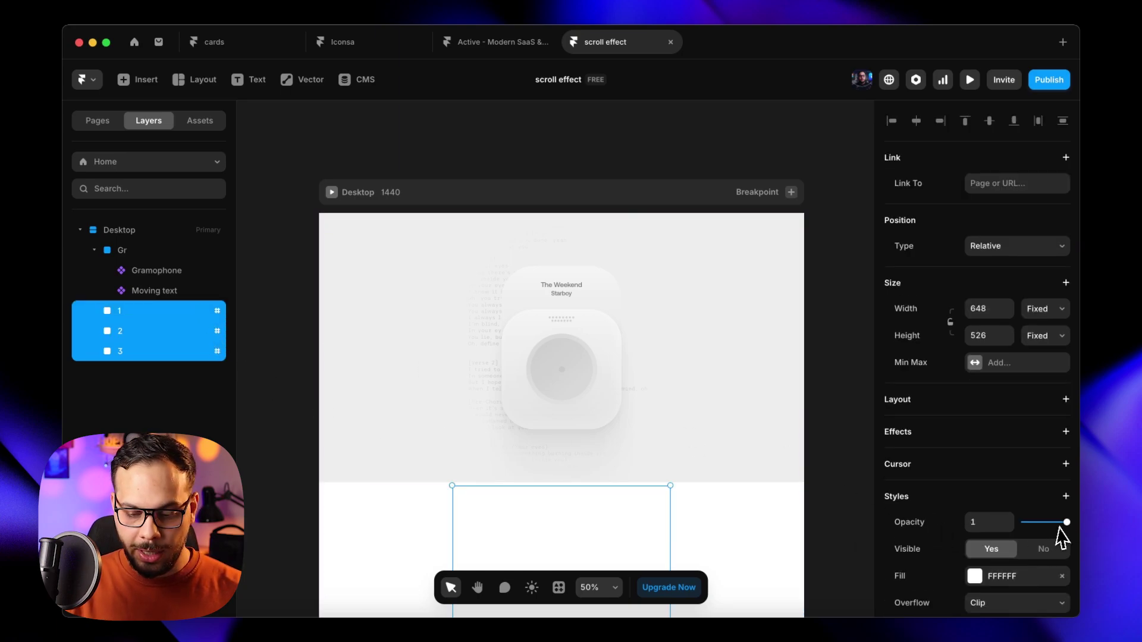
- Open the Gramophone component and insert an mp3 element from the insert panel
click(588, 365)
double_click(588, 360)
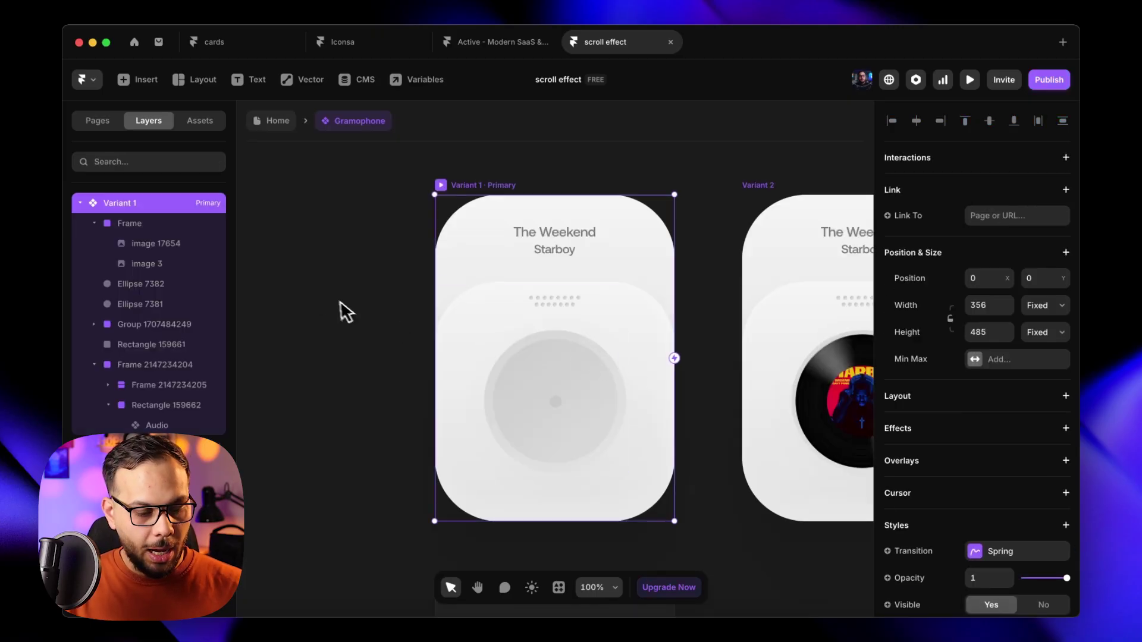
click(196, 425)
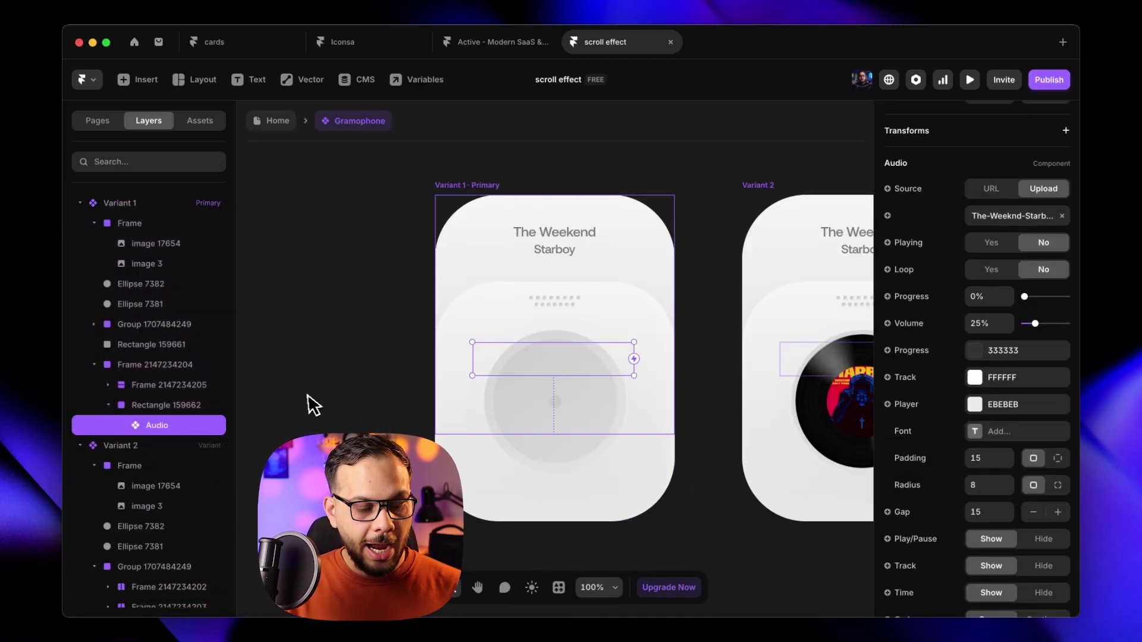
click(138, 79)
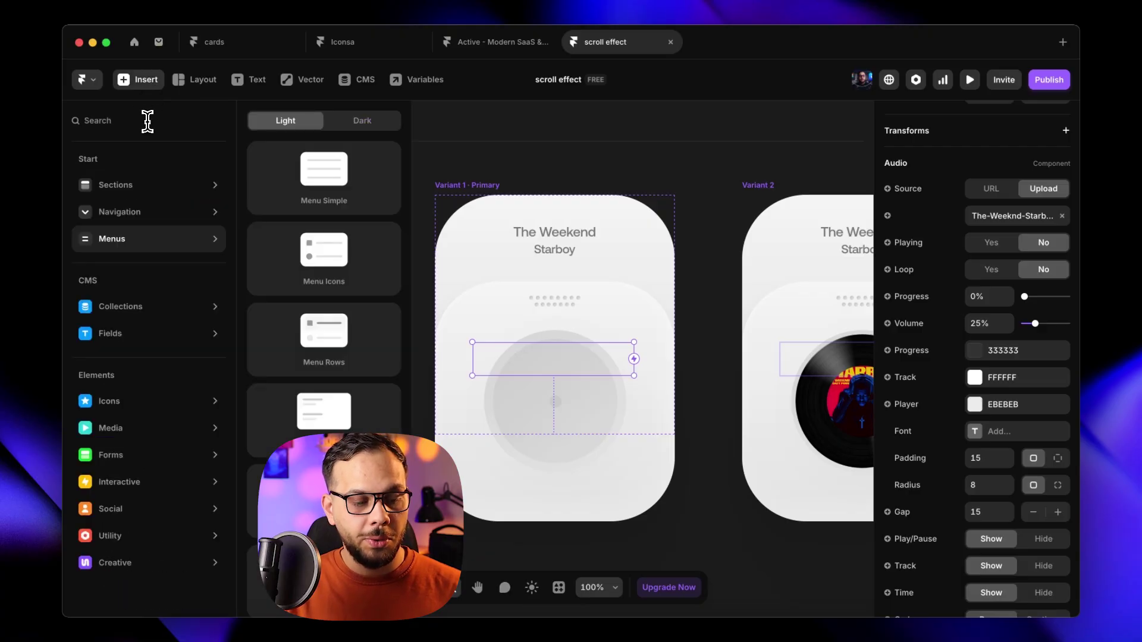
text(mp3)
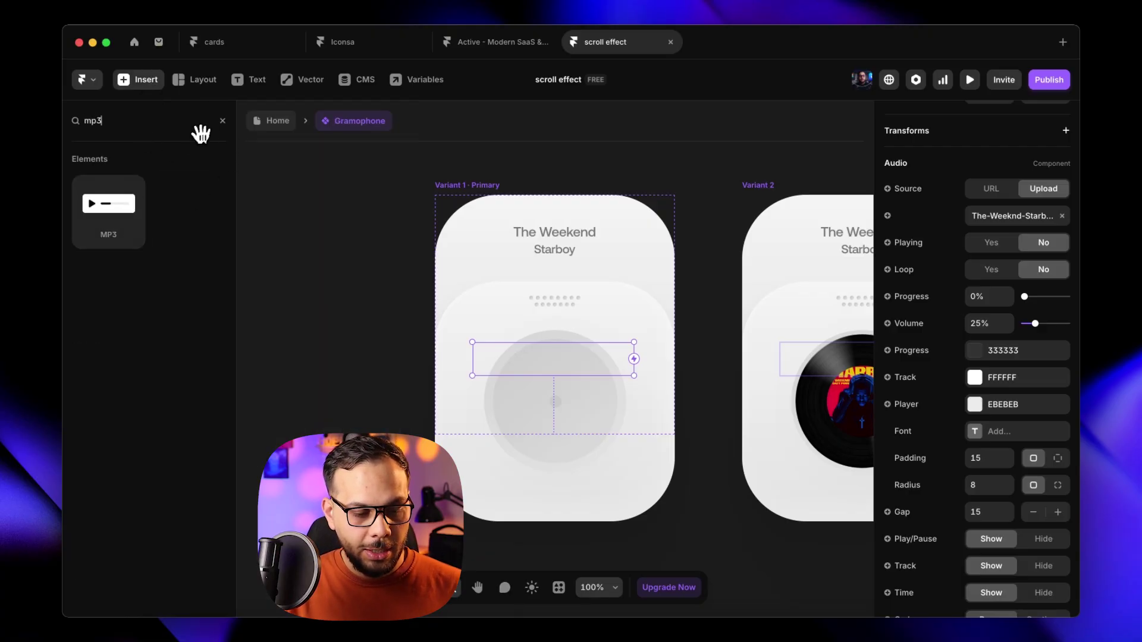
drag(107, 200, 189, 156)
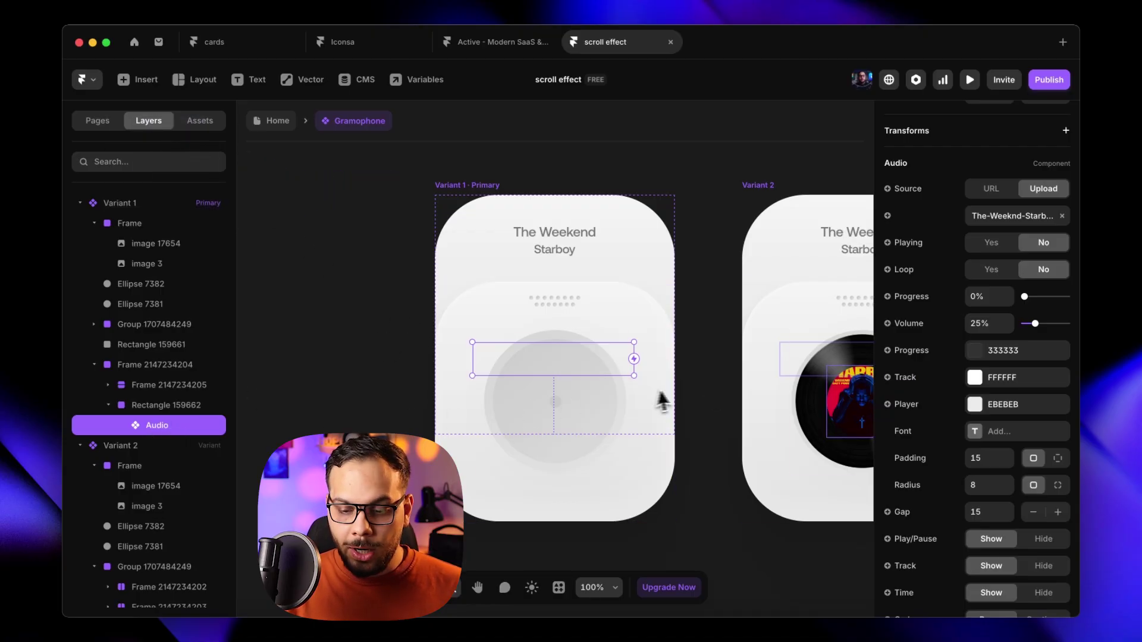
- Set the Audio player in Variant 2 to Playing: Yes
scroll(963, 351, down, 3)
scroll(949, 348, up, 8)
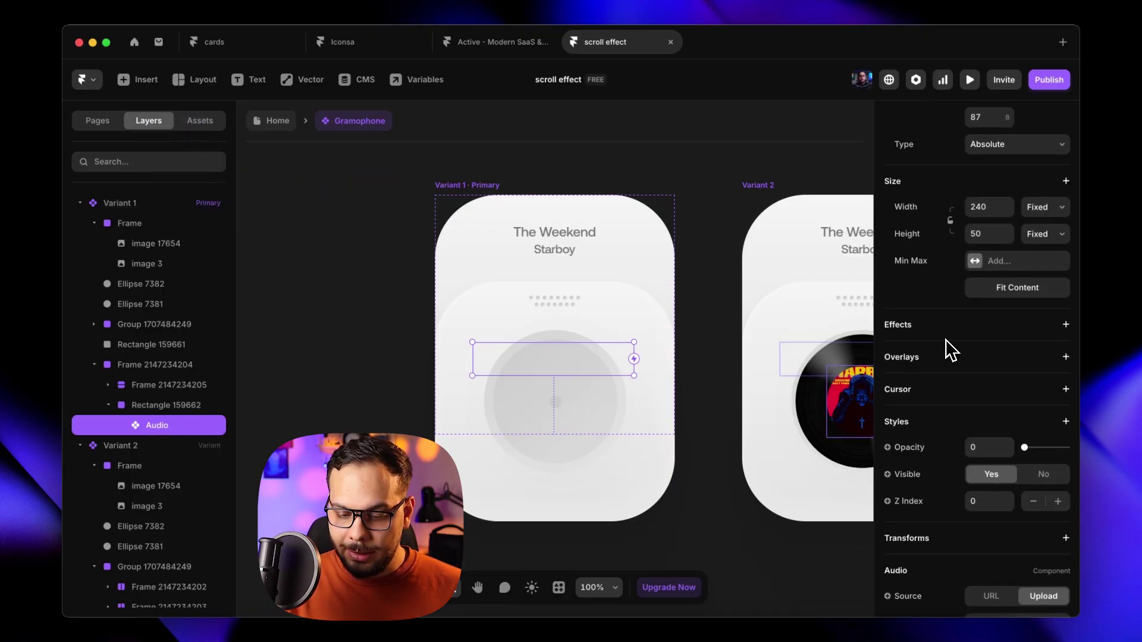
scroll(931, 381, down, 4)
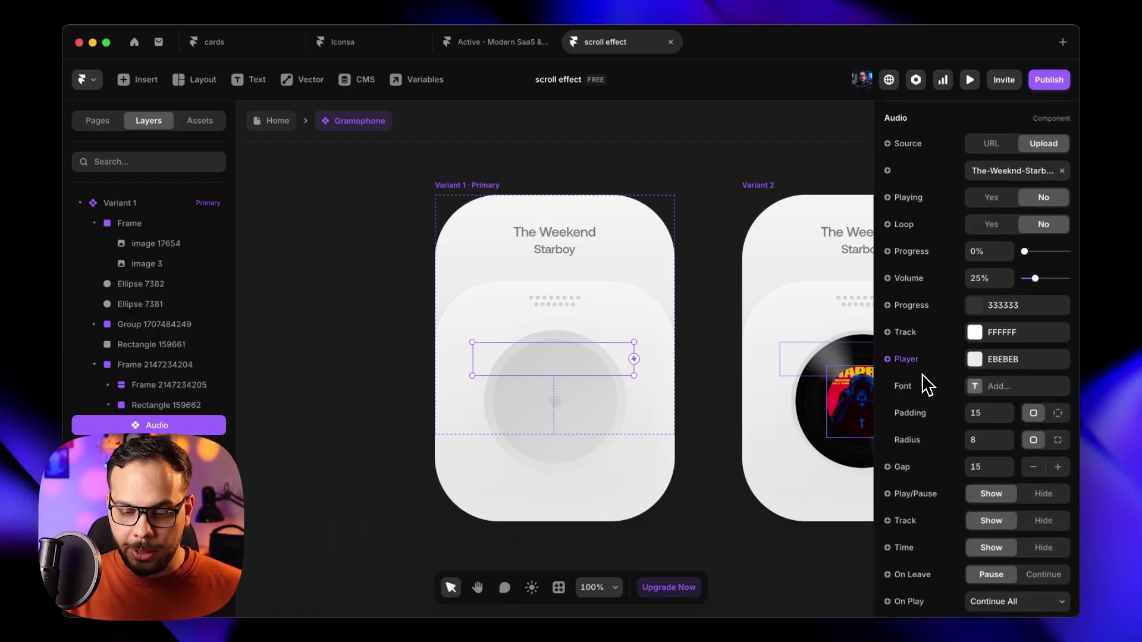
scroll(928, 384, up, 2)
scroll(925, 385, down, 1)
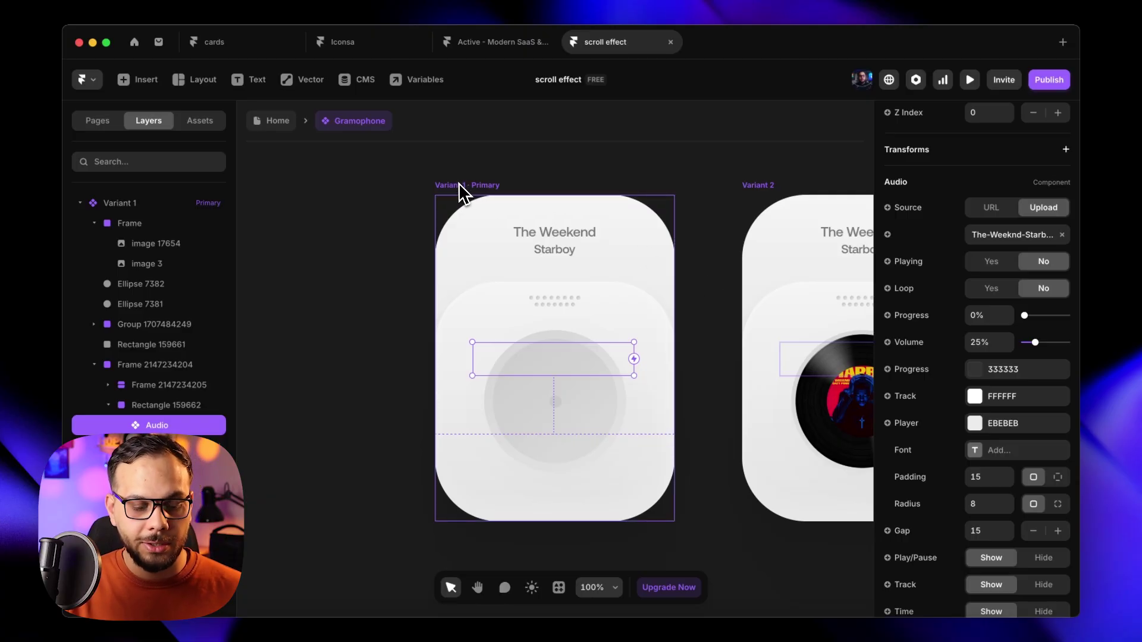
scroll(333, 297, right, 1)
scroll(337, 310, right, 5)
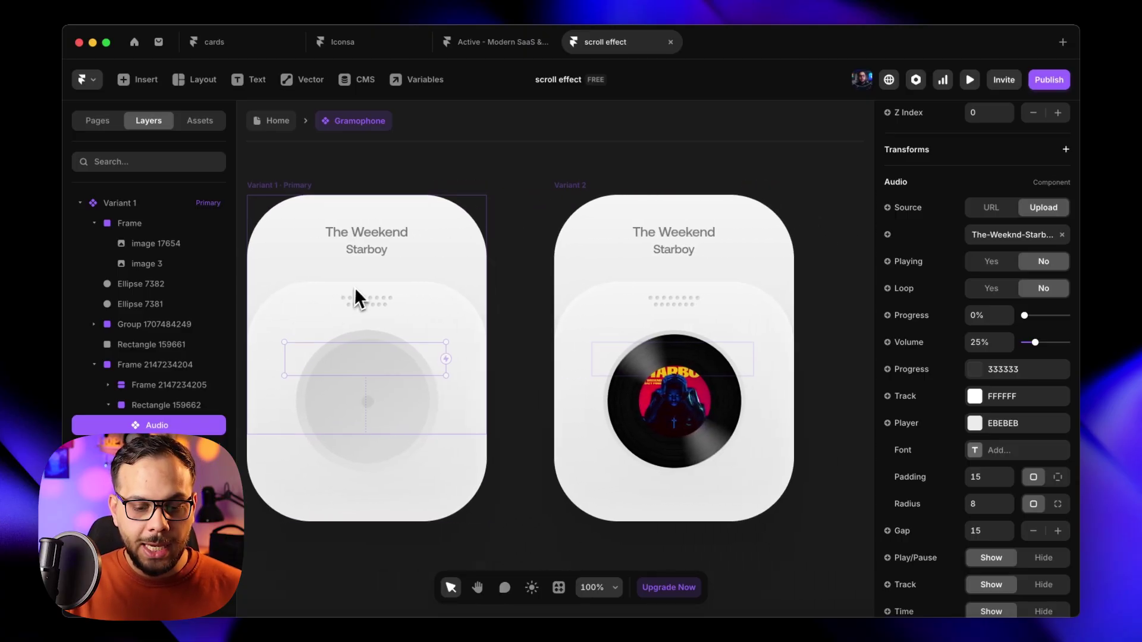
click(559, 199)
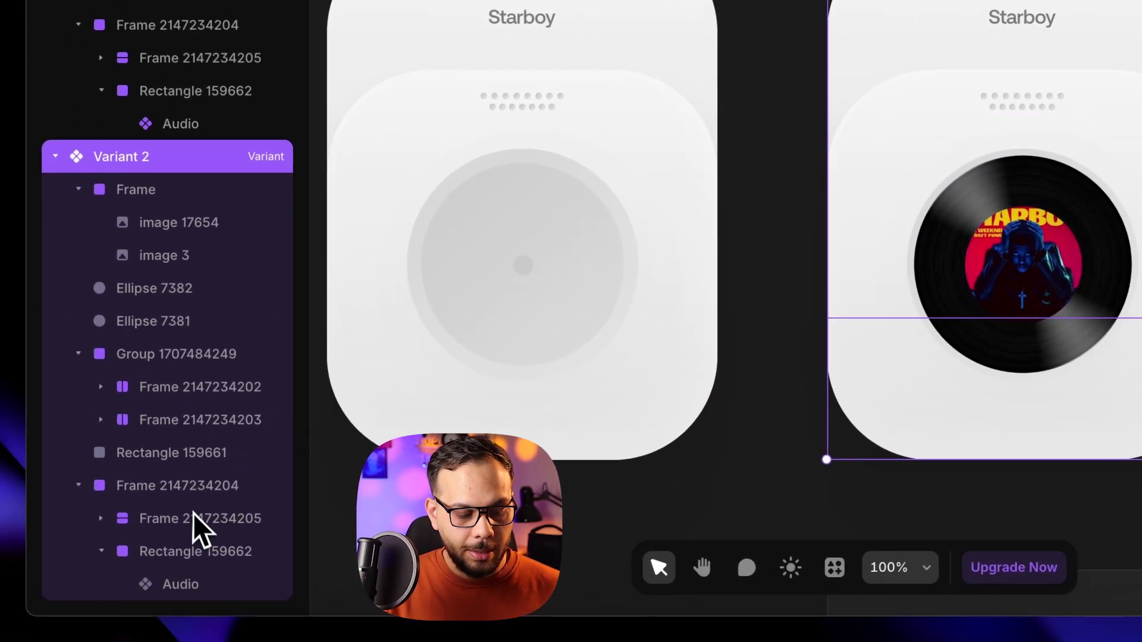
click(209, 580)
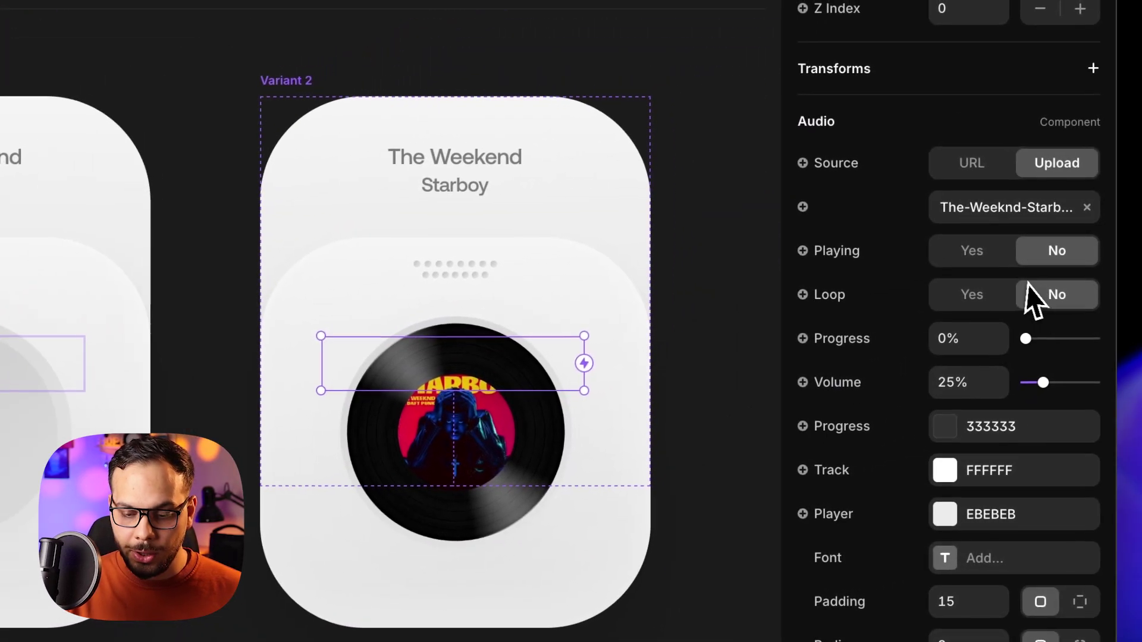
click(974, 252)
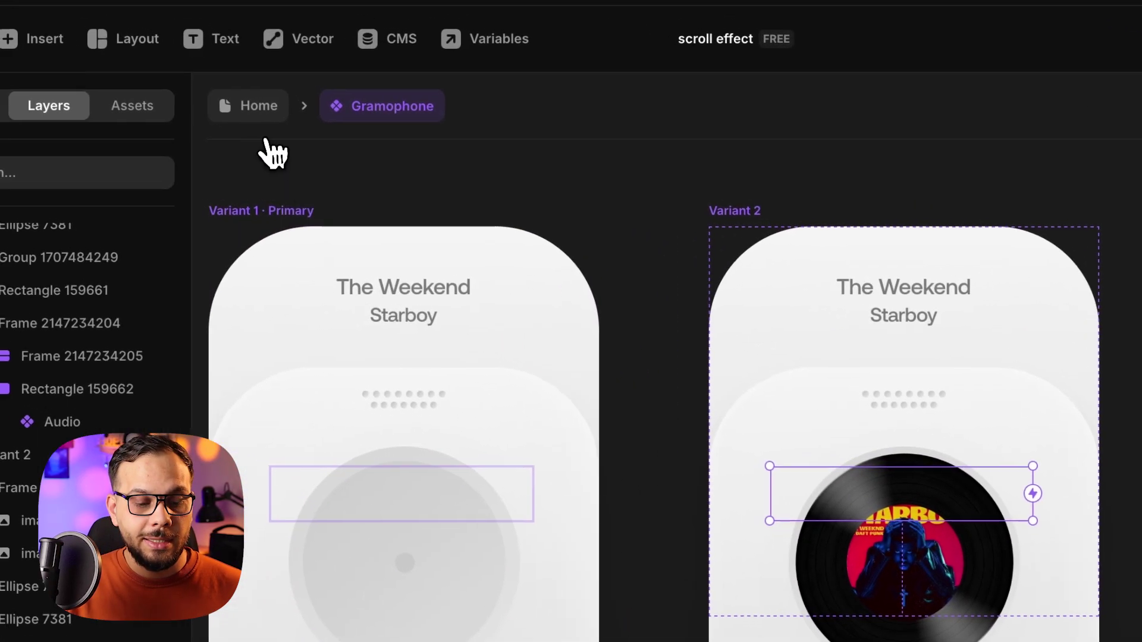
- Add a Scroll Variant effect to the Gramophone: Section in View trigger, viewport middle, Replay No
click(262, 110)
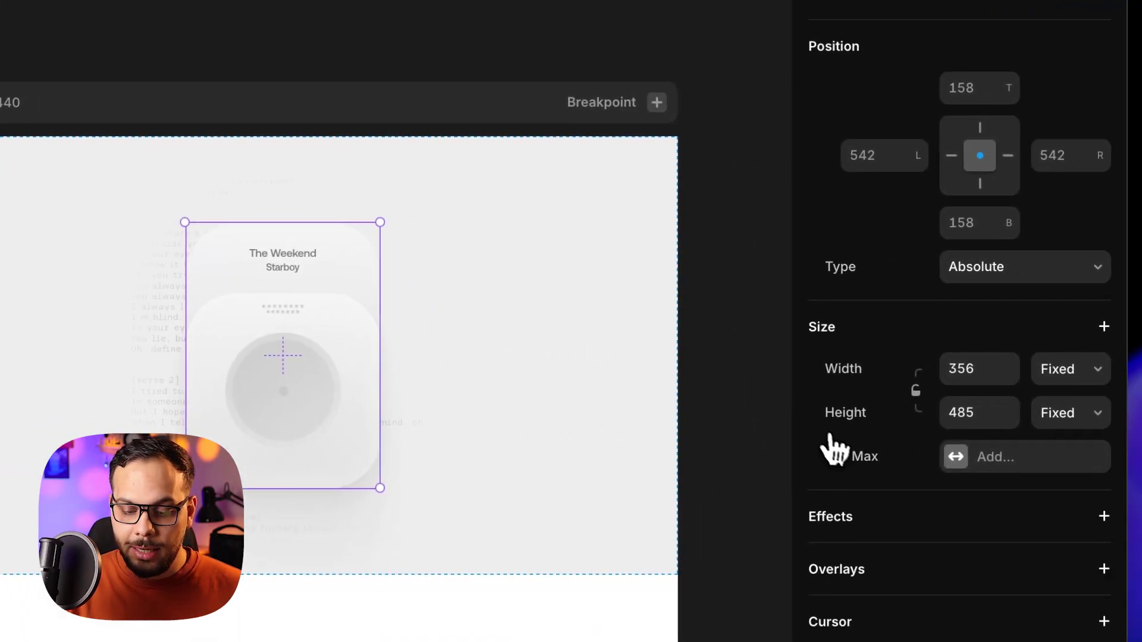
scroll(815, 439, down, 5)
click(907, 146)
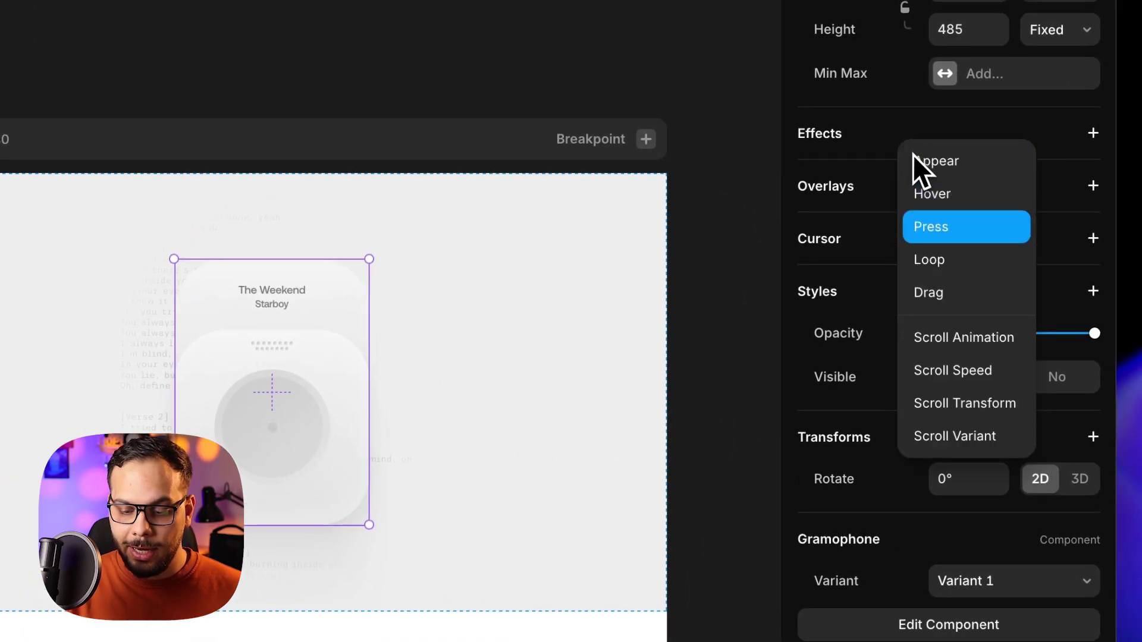
click(965, 433)
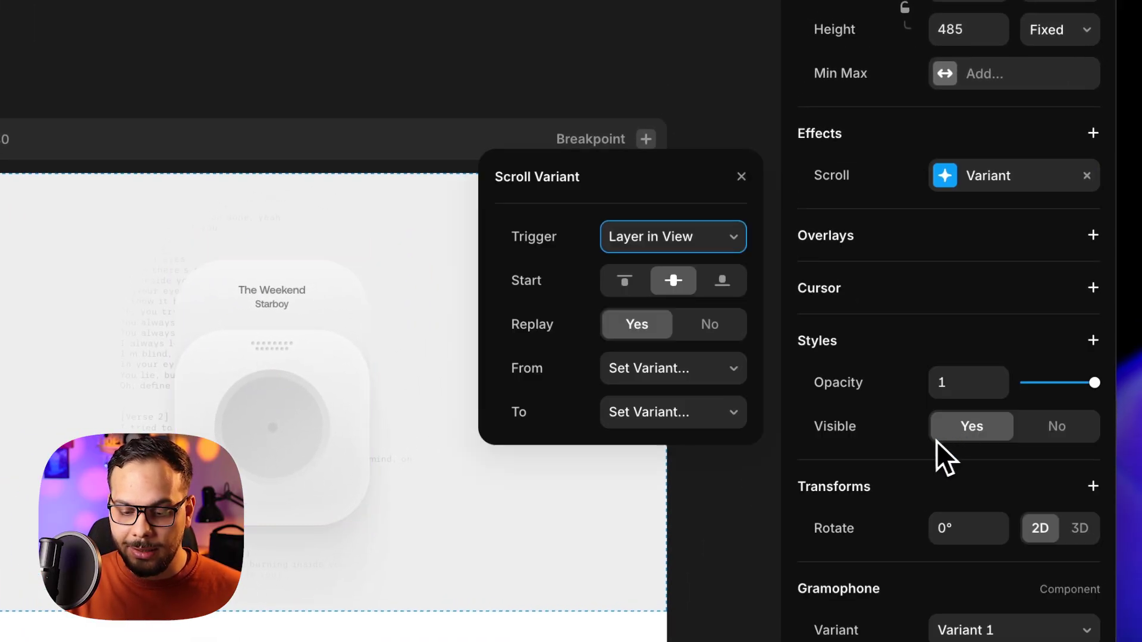
click(706, 246)
click(681, 262)
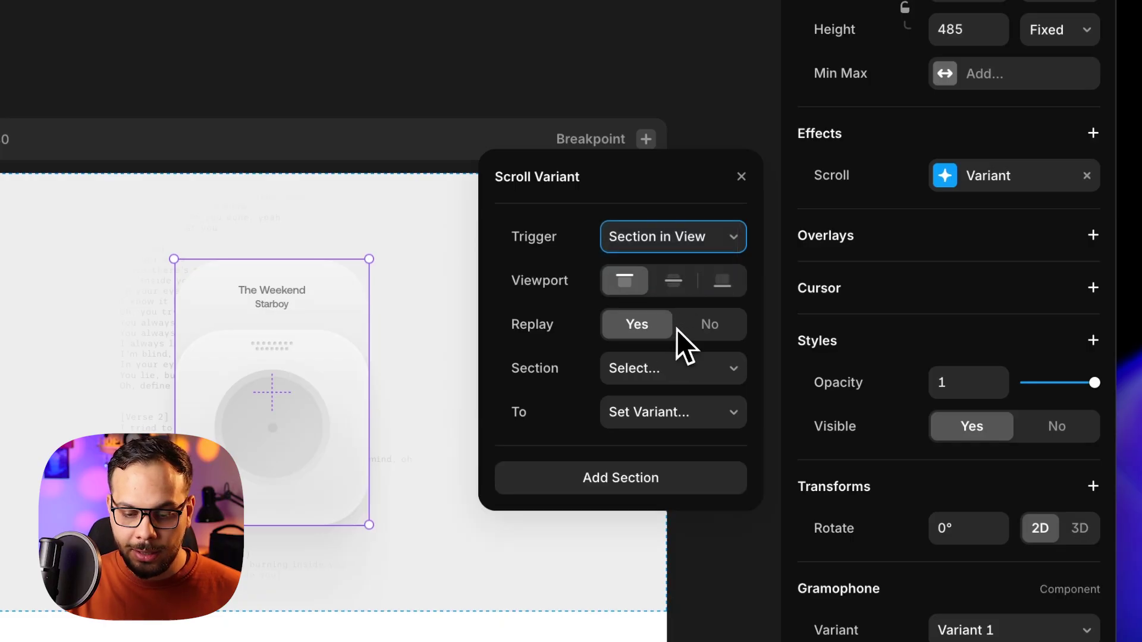
click(713, 328)
click(678, 284)
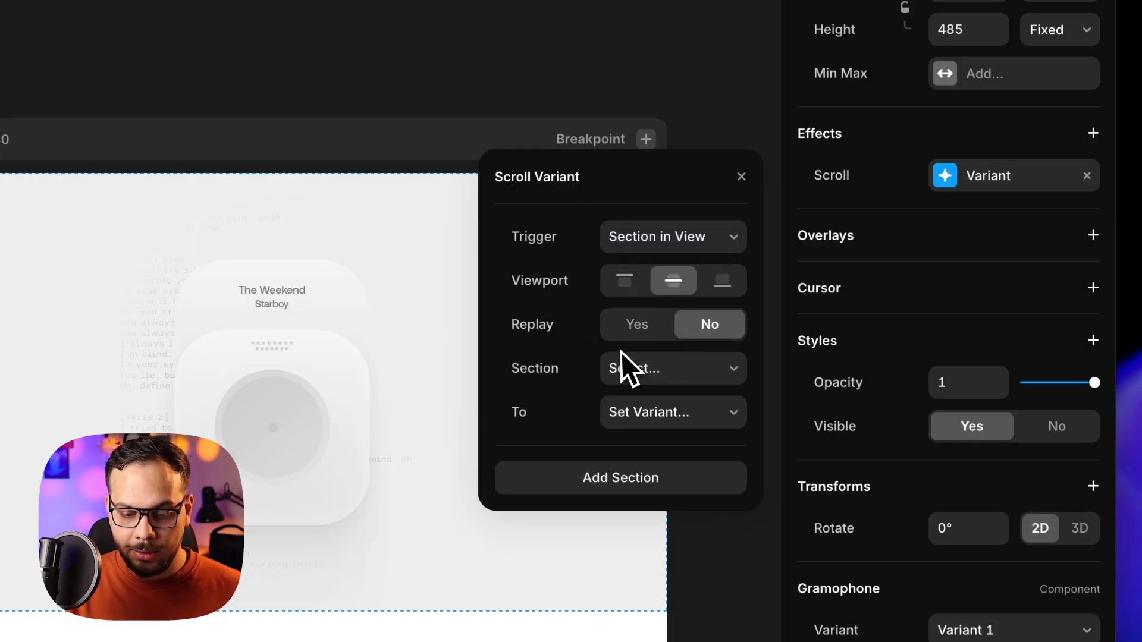
- Tie the effect to section #1, switching to Variant 2, then close its settings
click(669, 372)
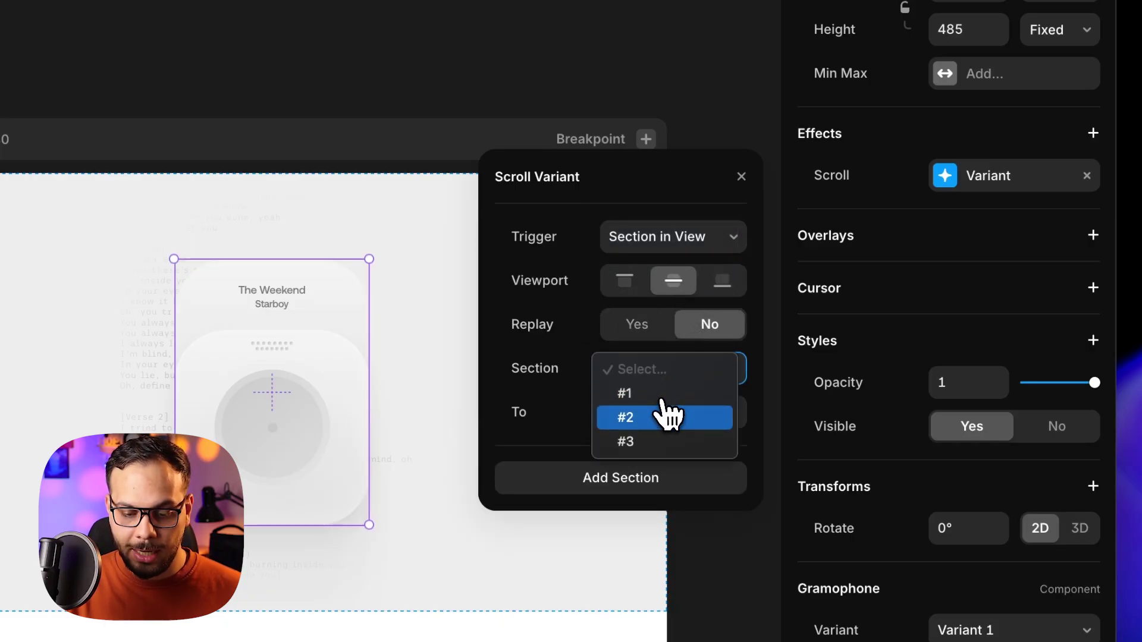
click(654, 396)
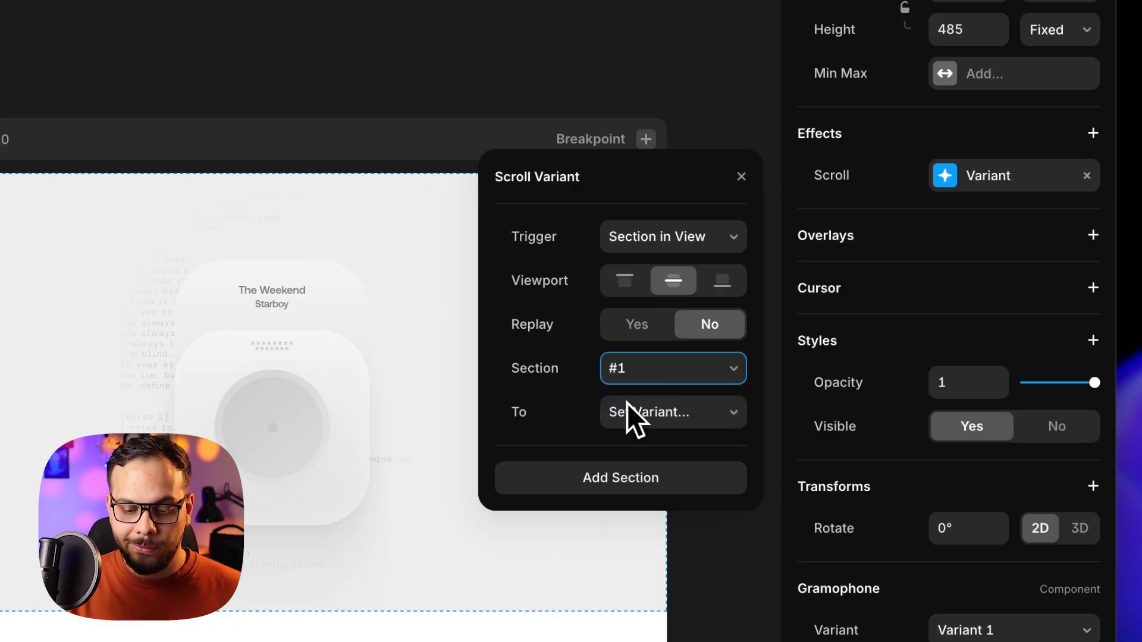
click(689, 415)
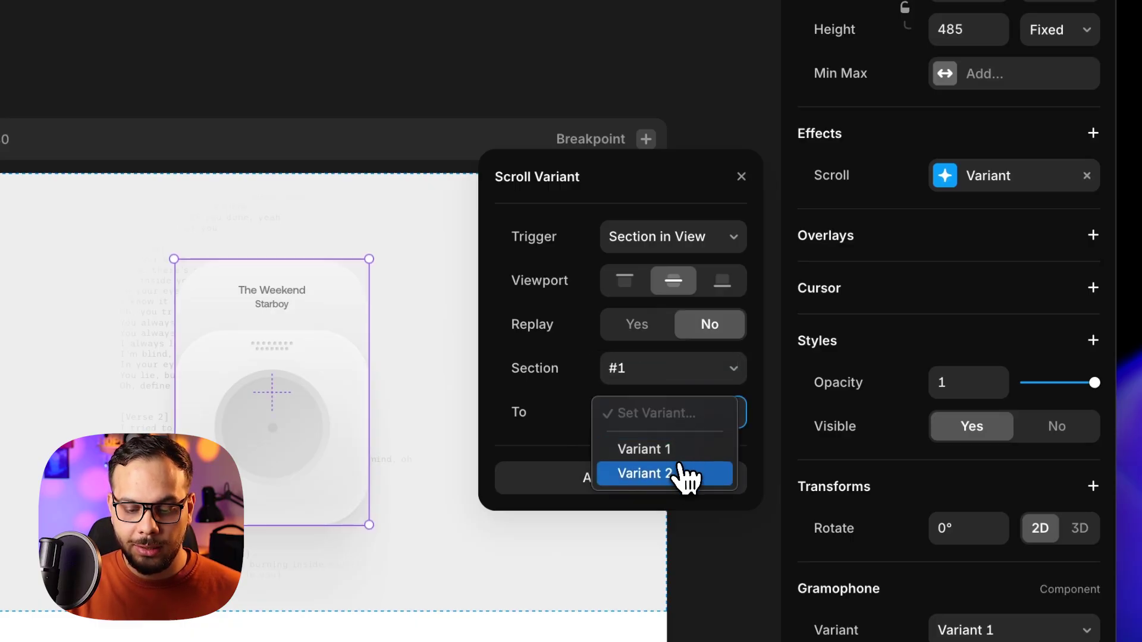
click(641, 474)
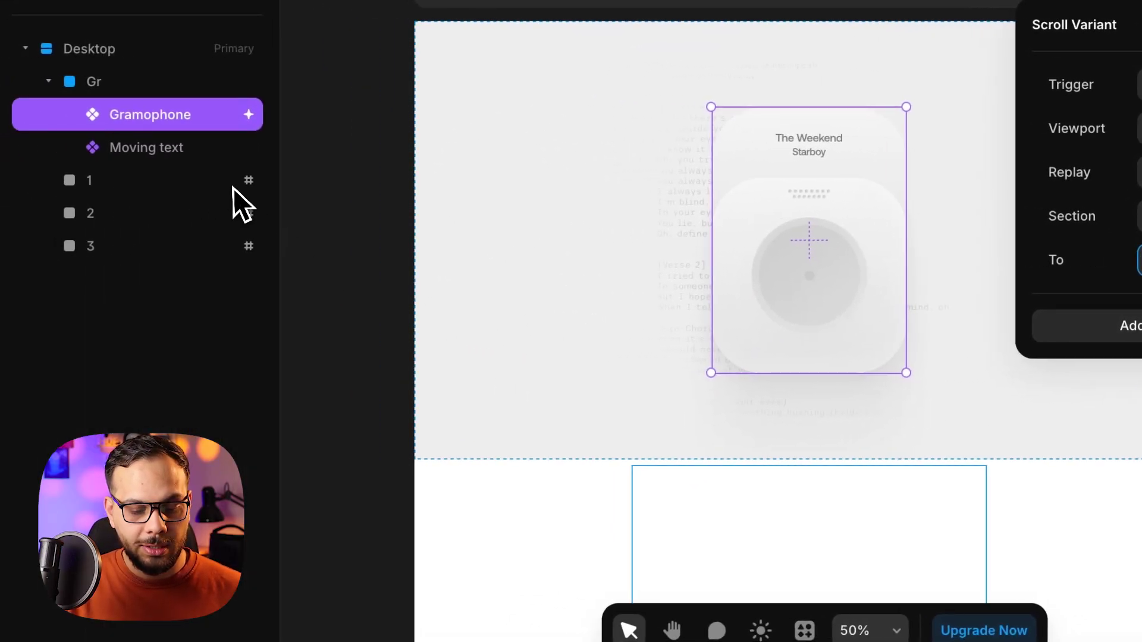
click(232, 181)
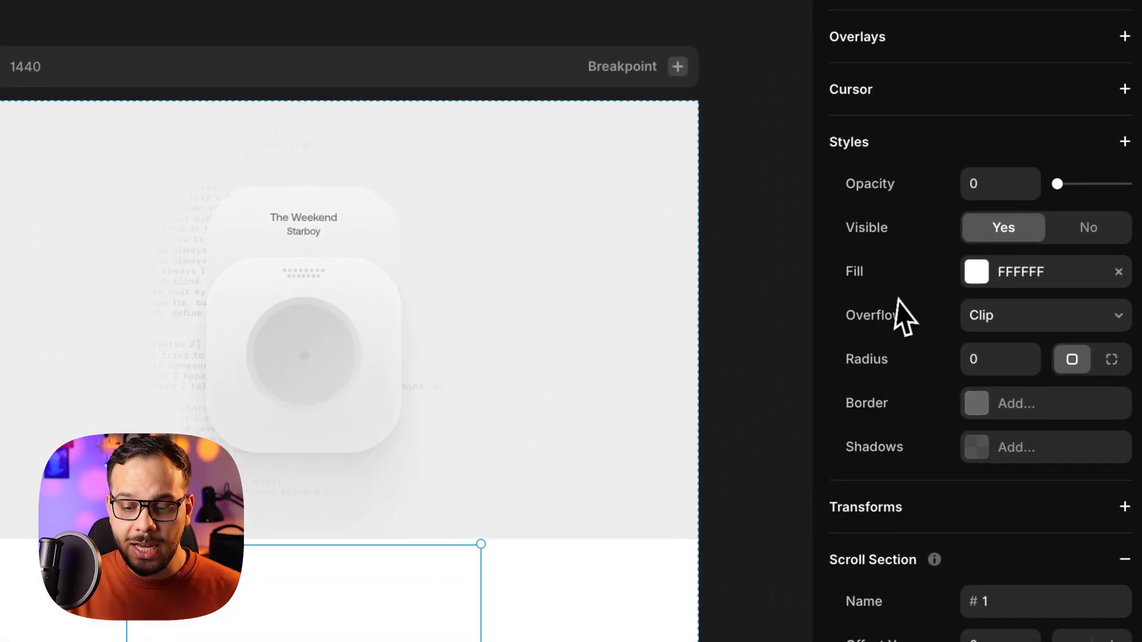
scroll(856, 274, up, 3)
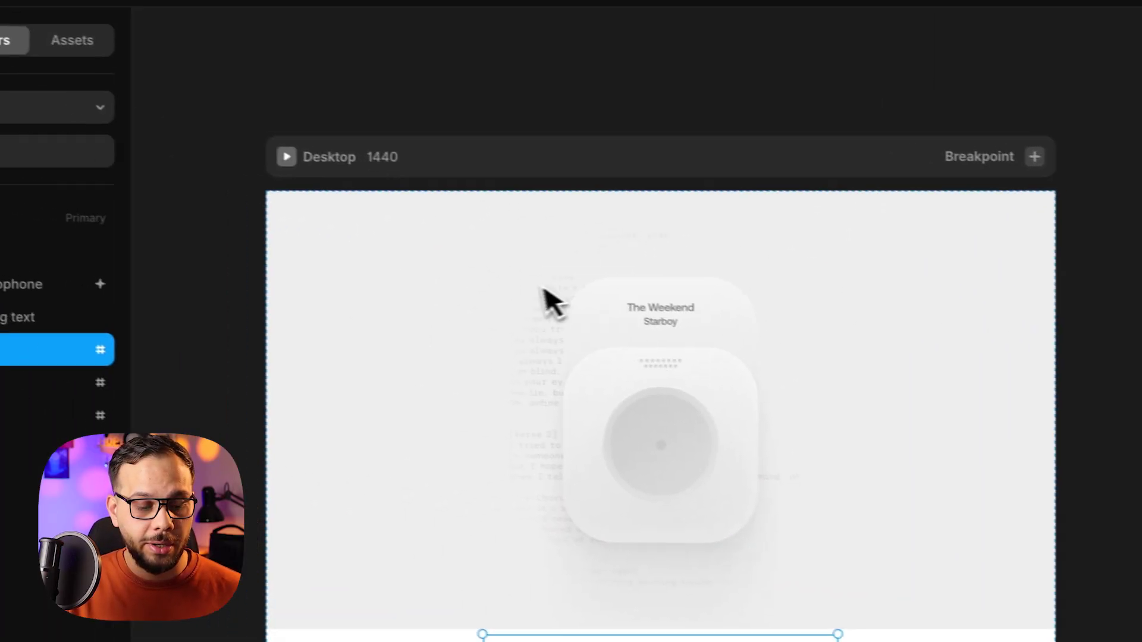
click(89, 284)
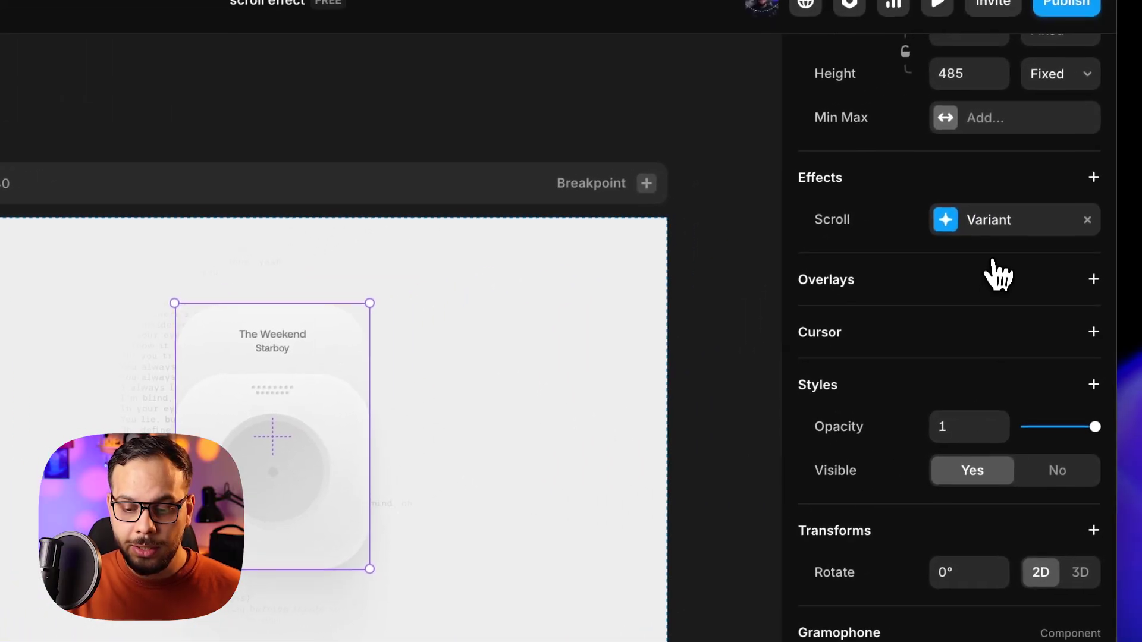
click(981, 238)
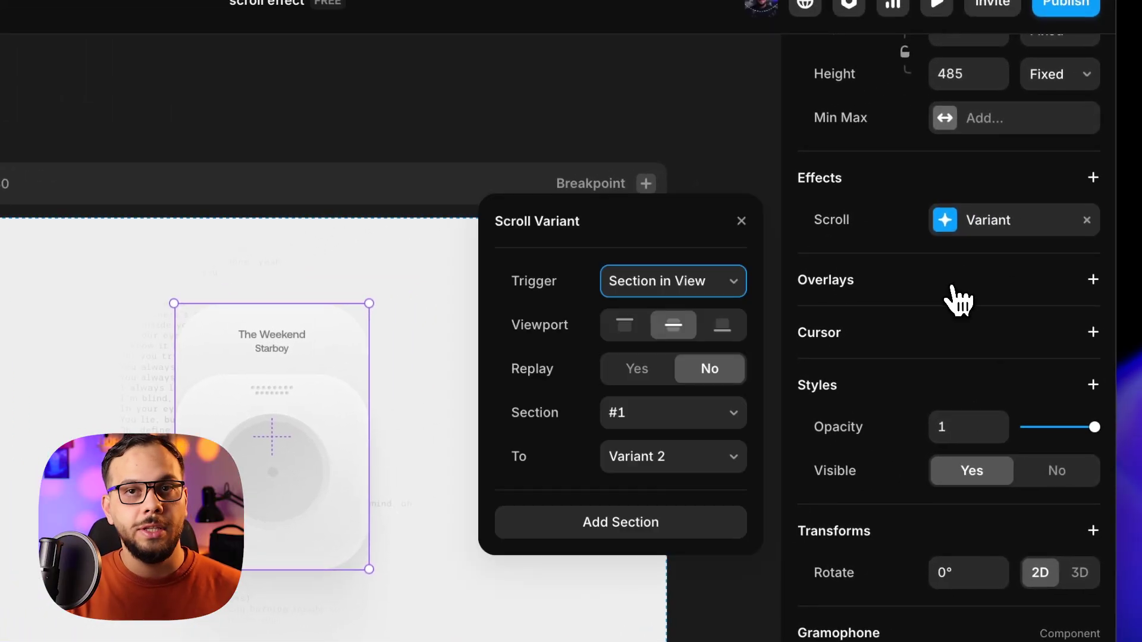
click(742, 224)
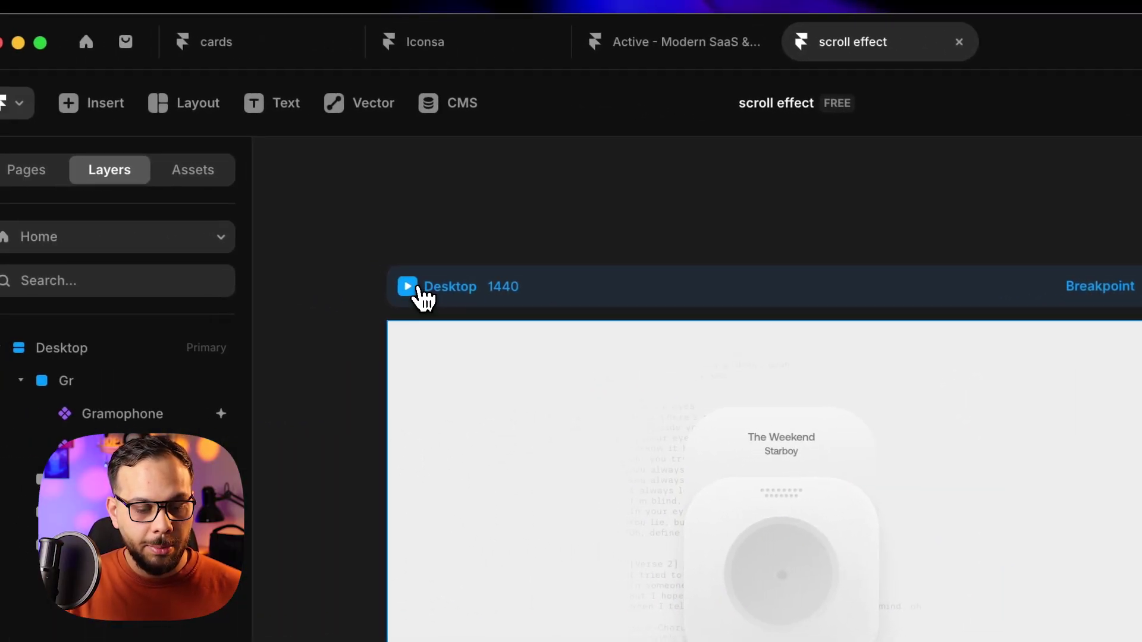
click(408, 286)
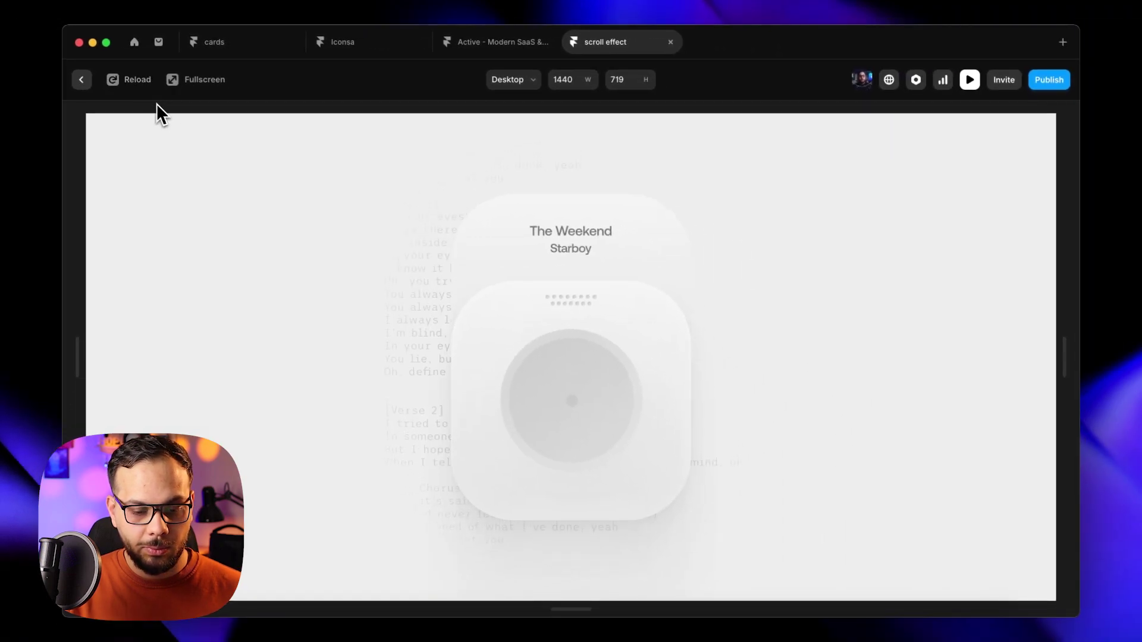
scroll(308, 210, down, 10)
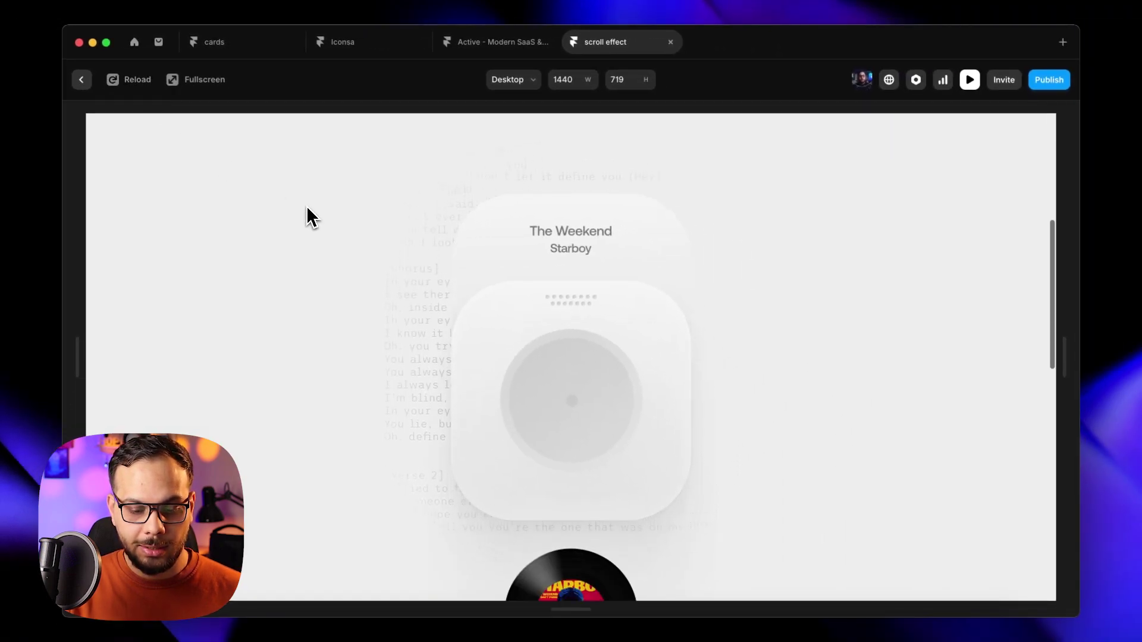
scroll(307, 206, down, 3)
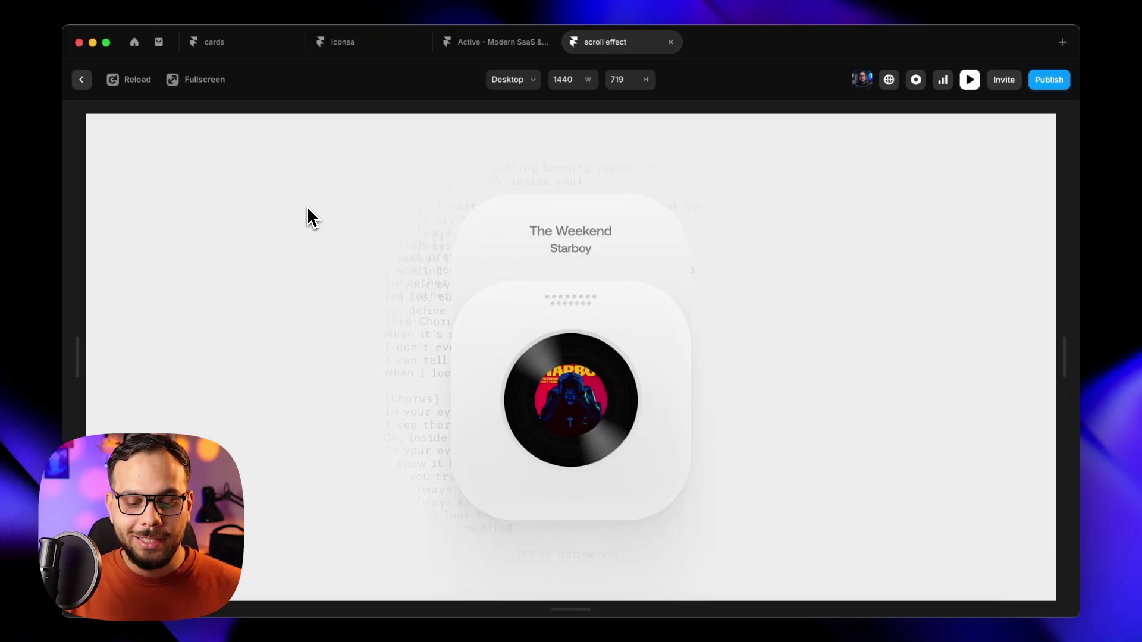
scroll(309, 215, up, 10)
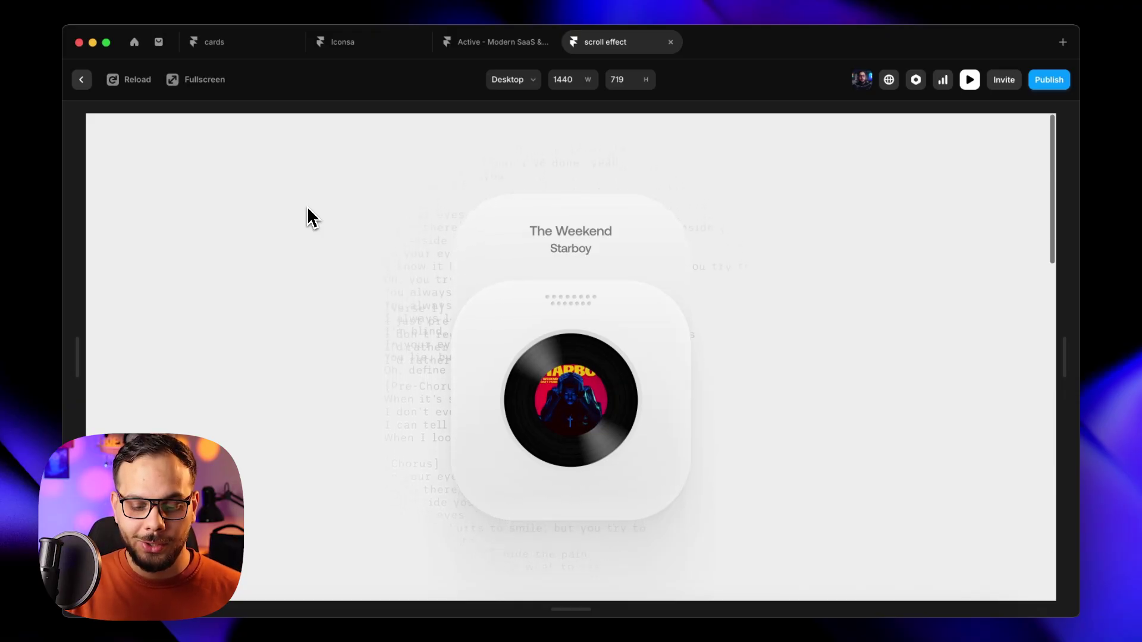
scroll(307, 207, down, 10)
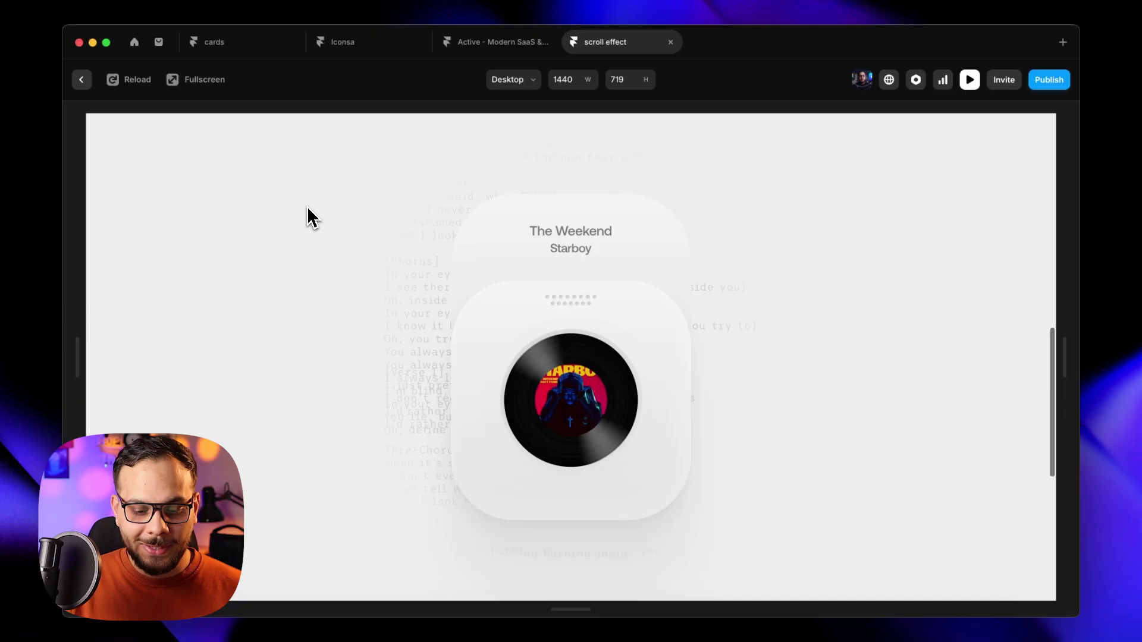
scroll(307, 207, up, 10)
click(88, 82)
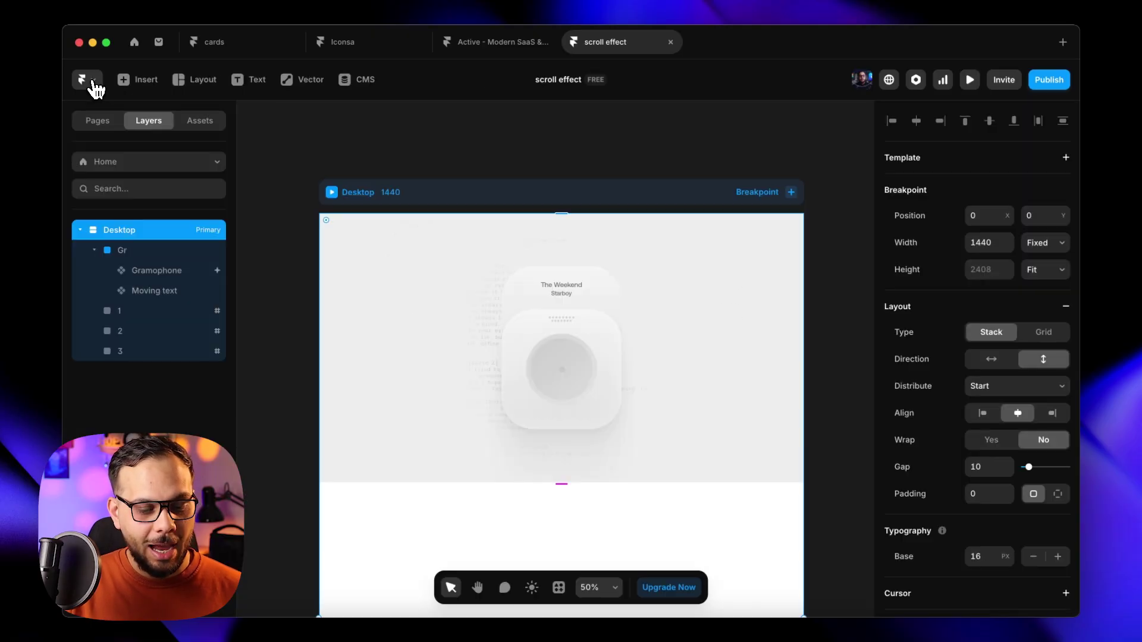
- Set the Gramophone's Scroll Variant Replay to Yes and preview the Desktop page
click(597, 346)
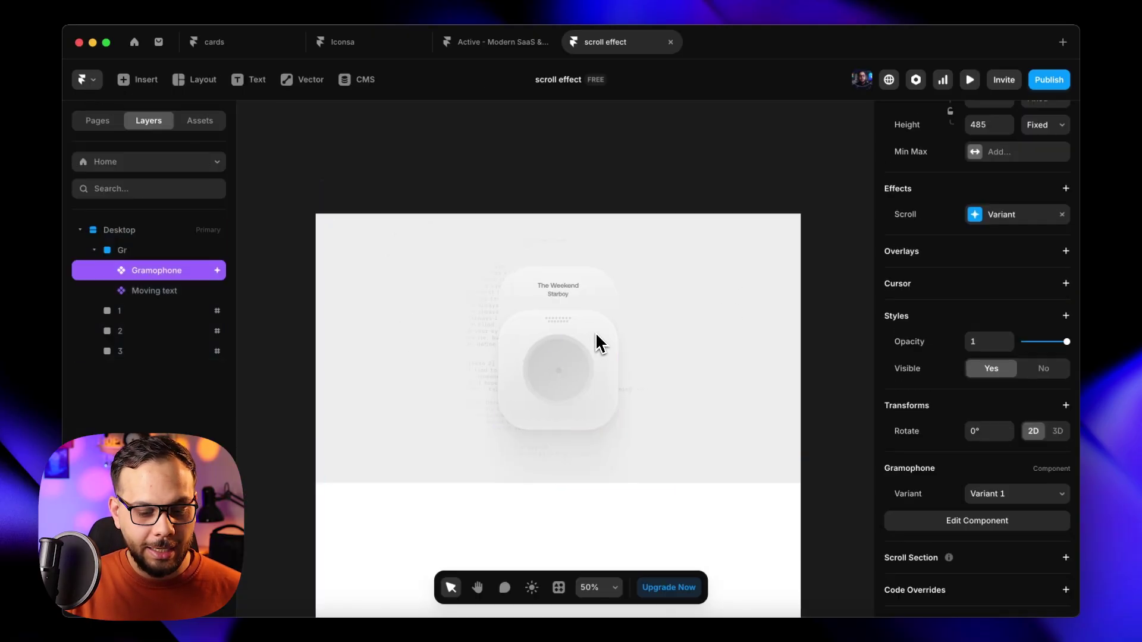
click(1011, 216)
click(786, 306)
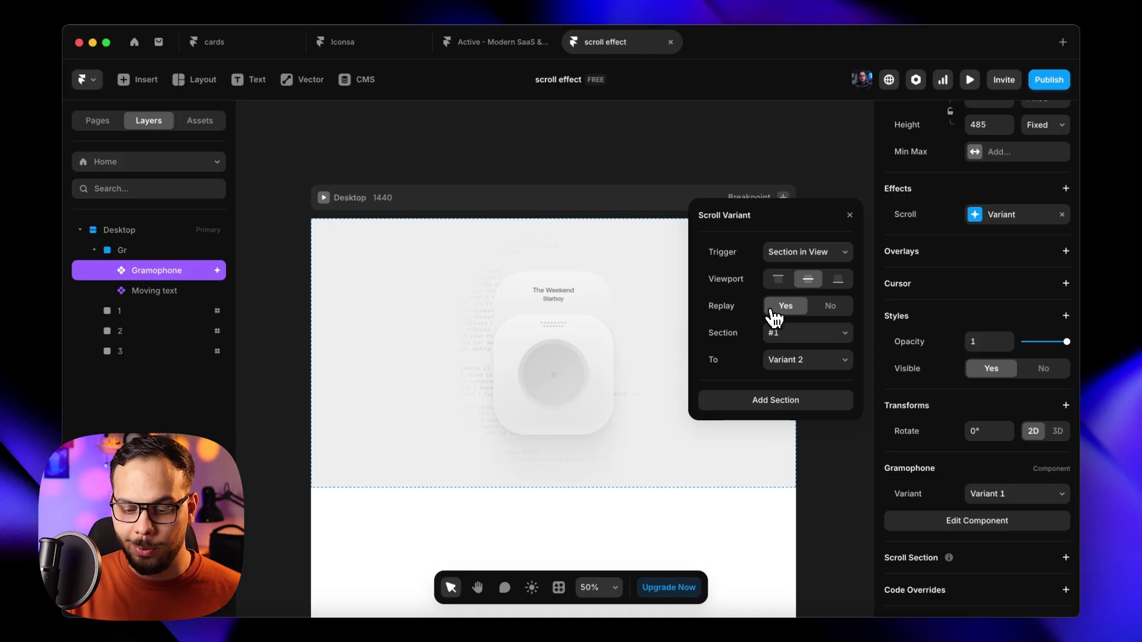
click(355, 174)
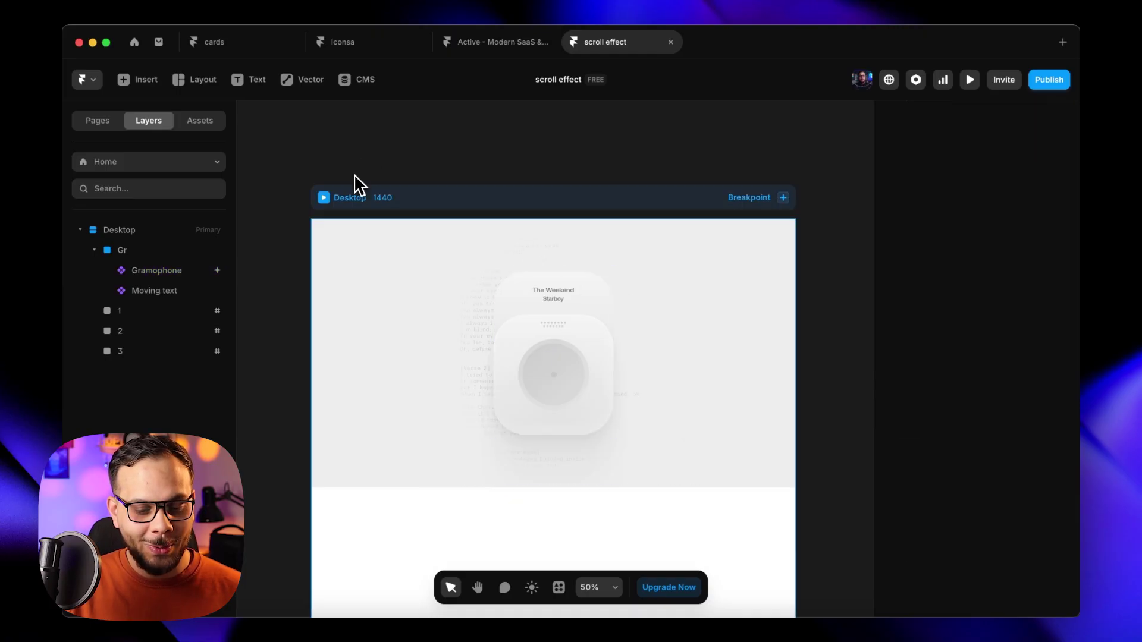
click(324, 198)
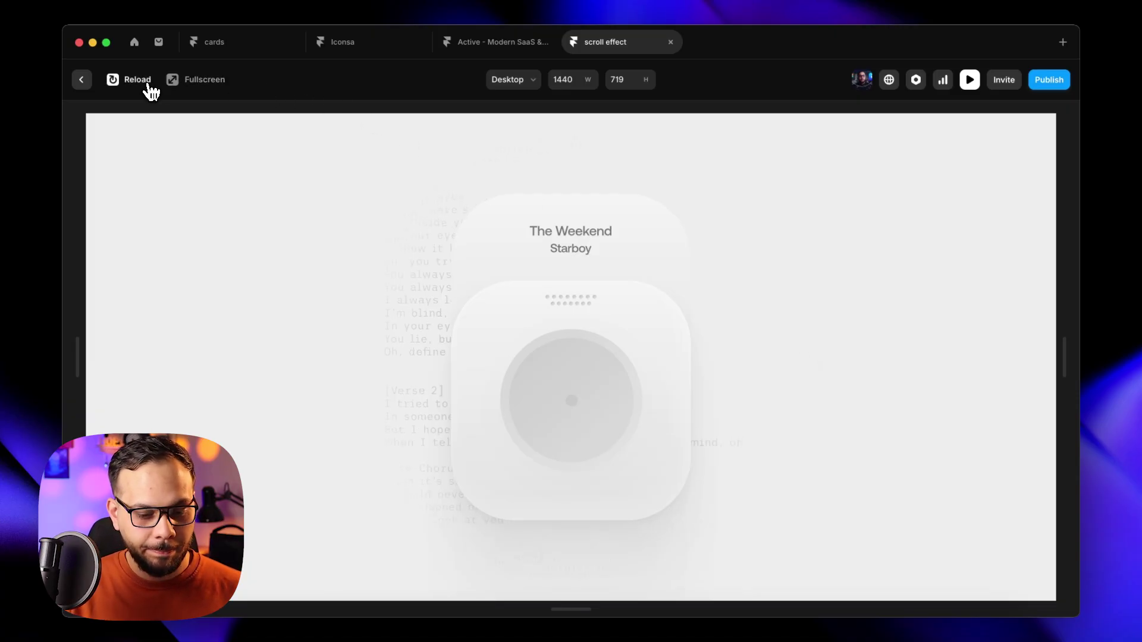
- Scroll the preview to test the record swap, exit to the editor, and open the Gramophone component
scroll(355, 211, down, 5)
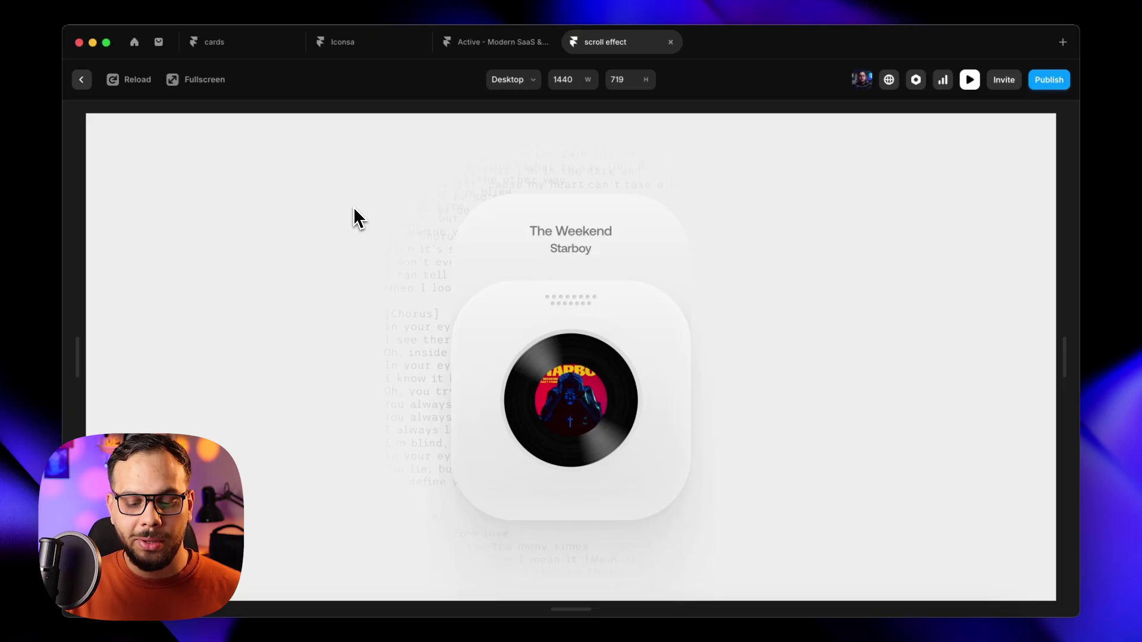
scroll(354, 210, down, 3)
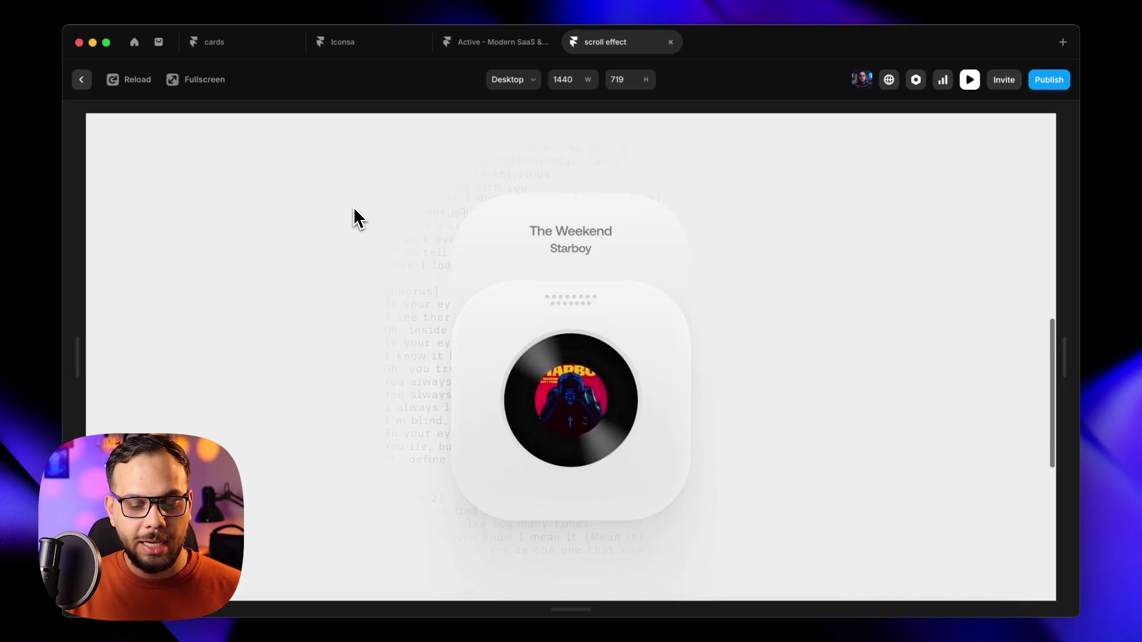
scroll(355, 211, up, 5)
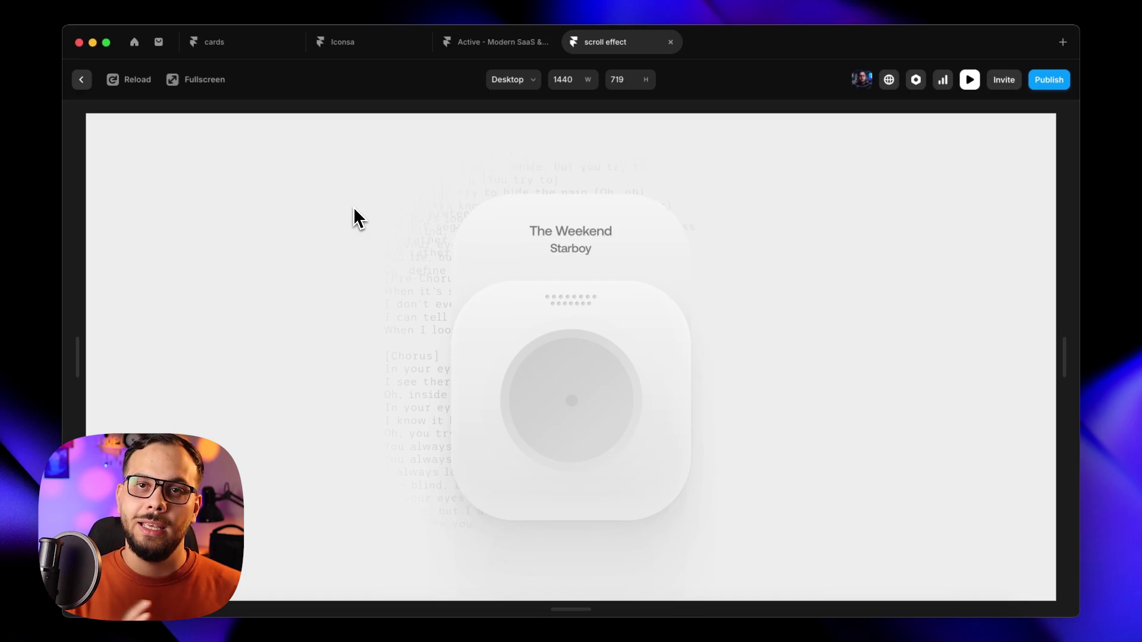
key(Escape)
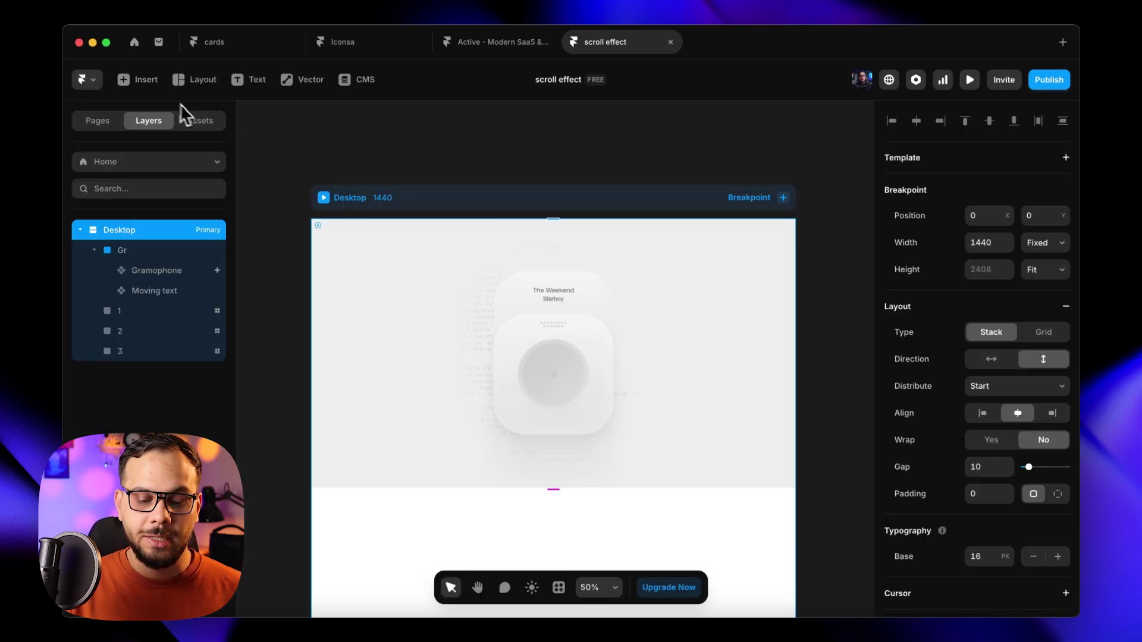
double_click(572, 324)
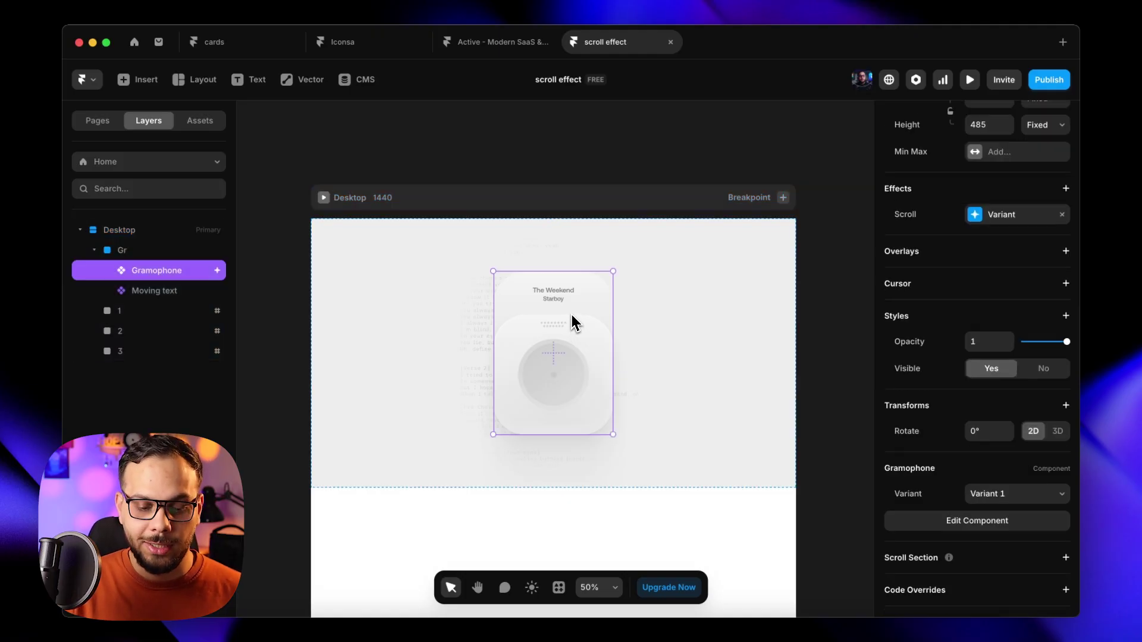
double_click(572, 324)
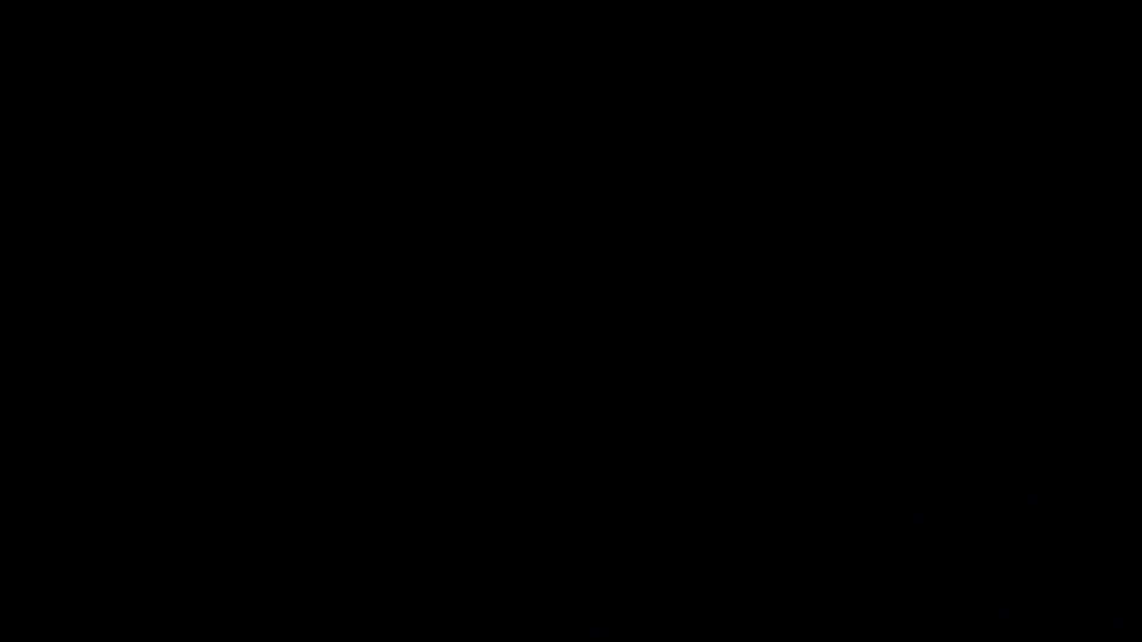